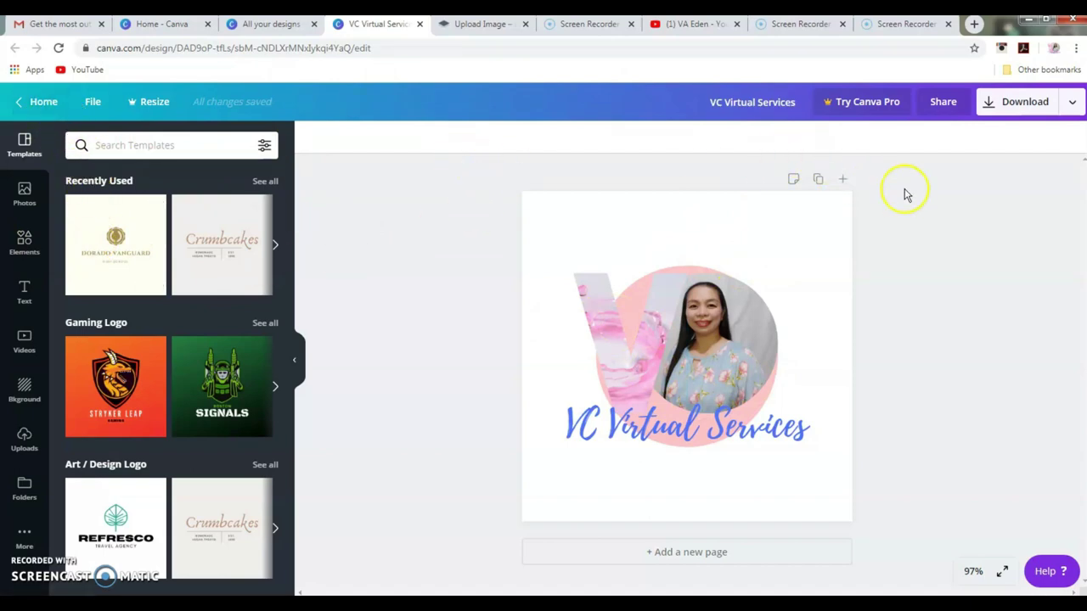
Step: Create a new blank logo design from the list of all designs
click(38, 101)
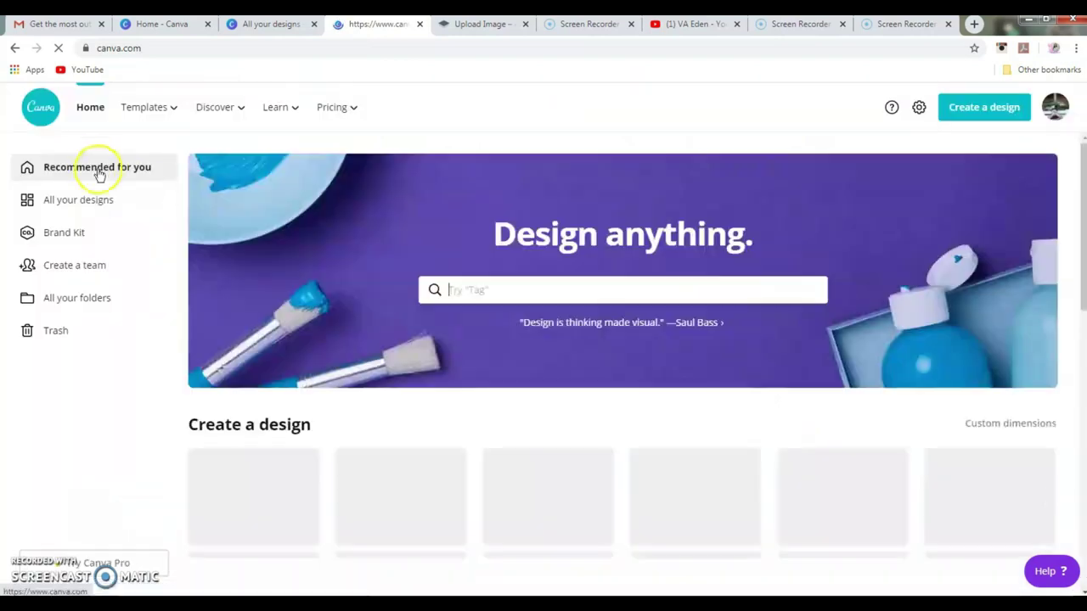
click(78, 200)
click(977, 107)
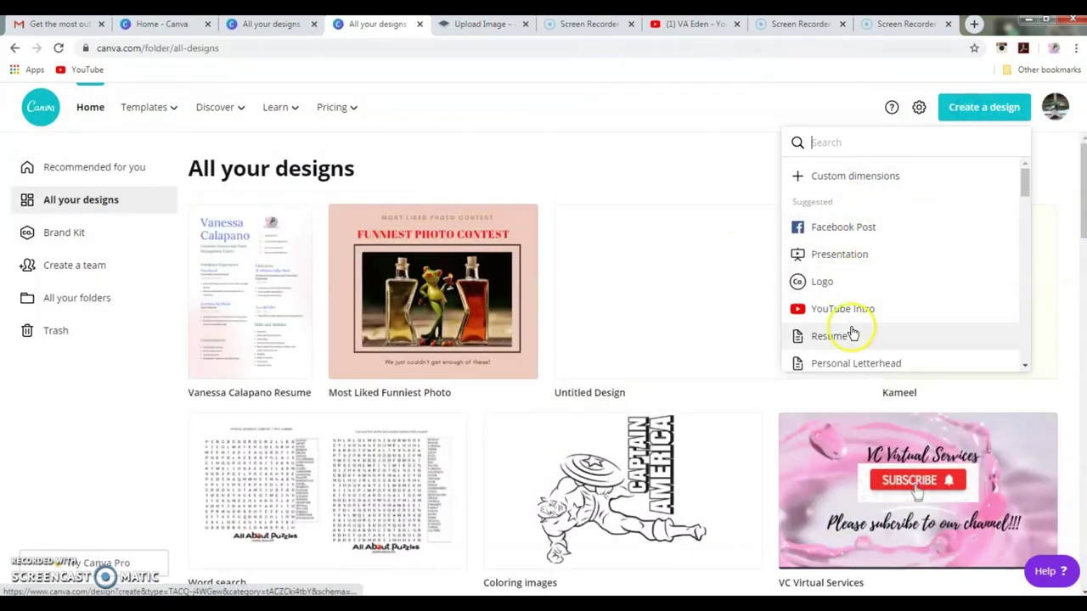
click(836, 292)
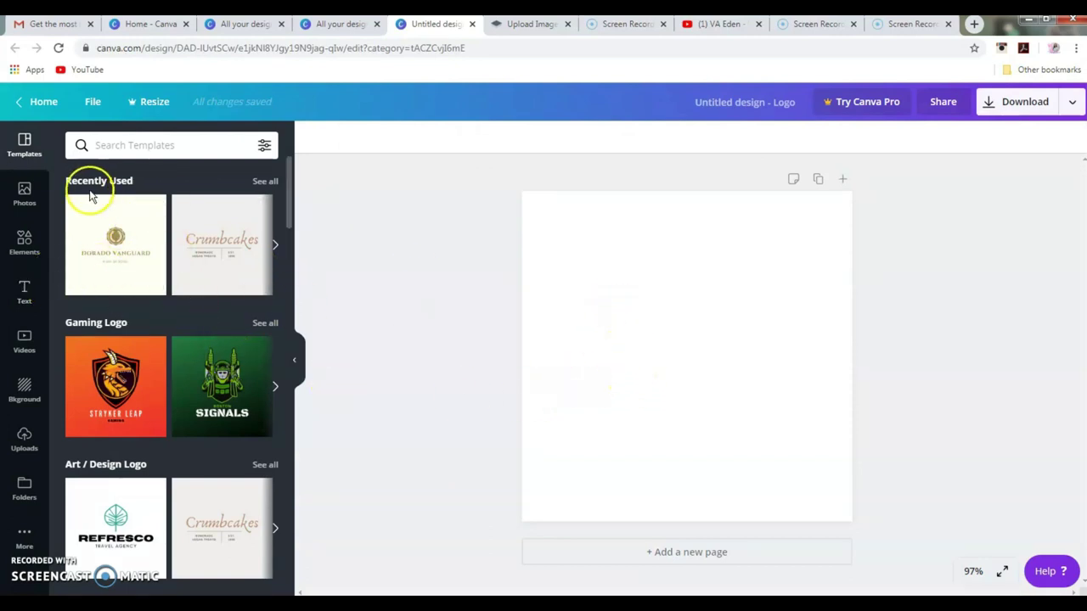
Step: Browse the background library, and examine the existing VC Virtual Services logo among all designs for reference
click(21, 387)
scroll(150, 351, down, 10)
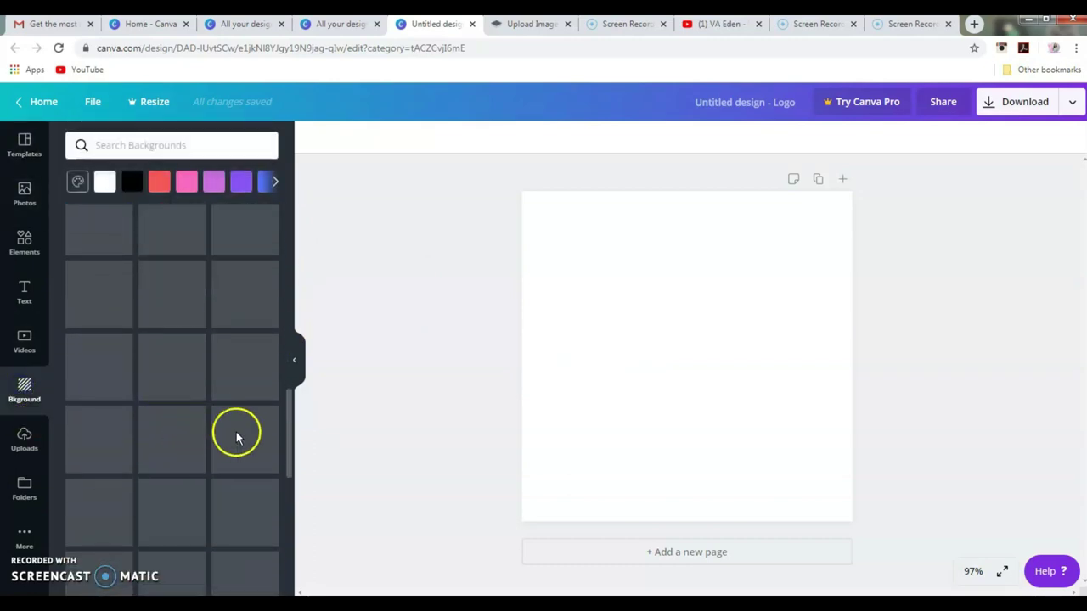
key(ctrl+3)
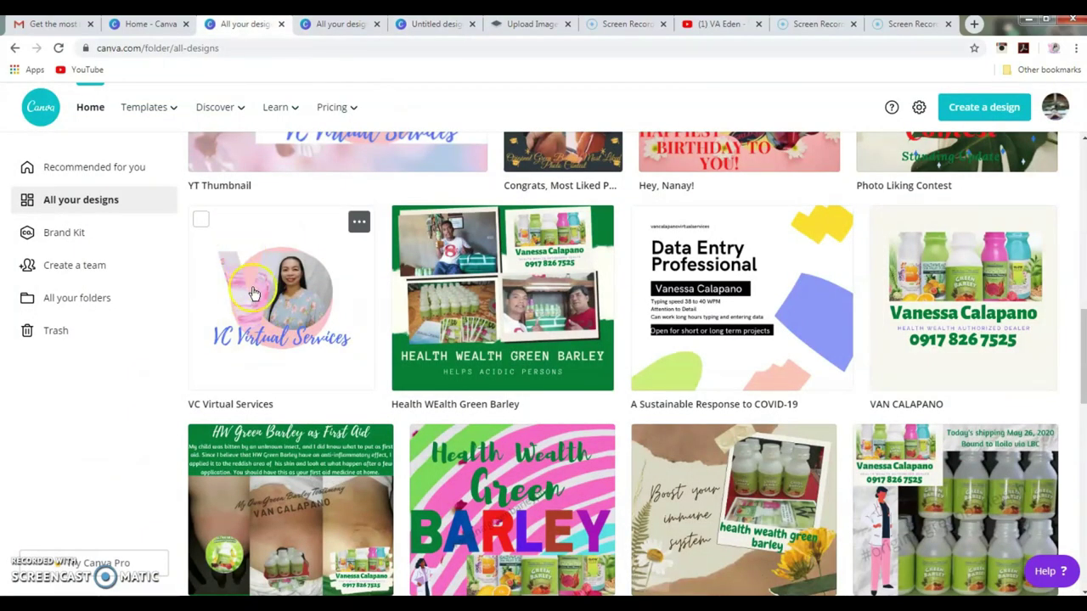
scroll(261, 276, up, 2)
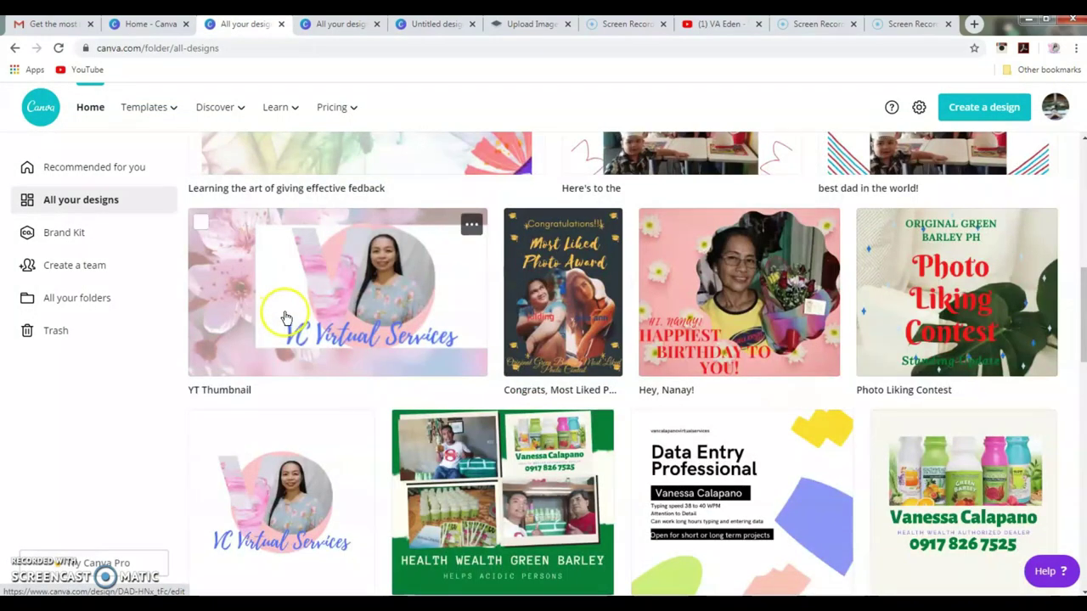
scroll(289, 314, down, 2)
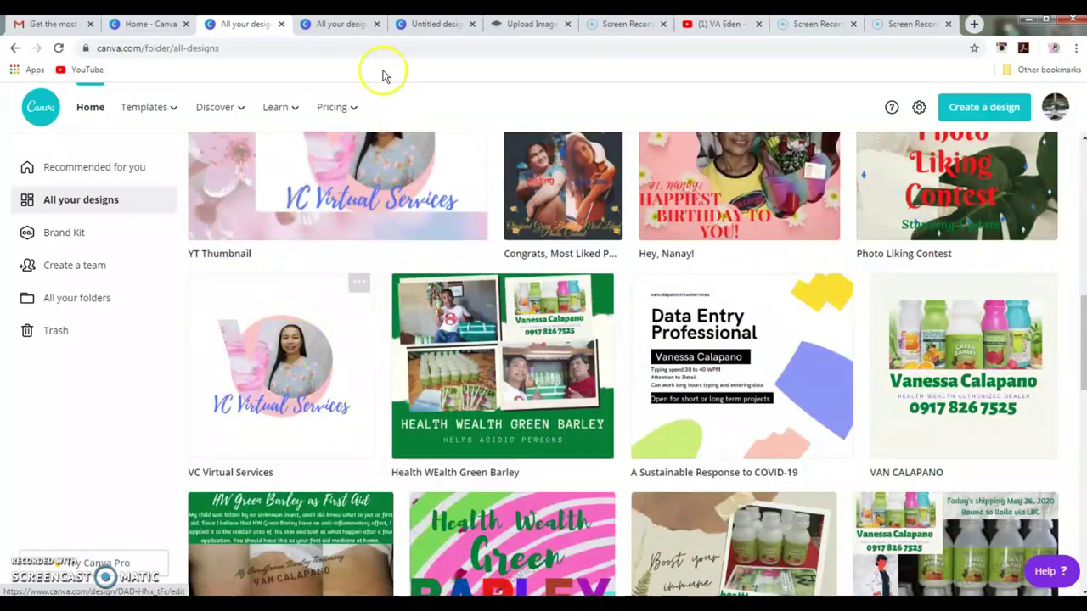
Step: Return to the untitled logo design and search the backgrounds for "pink"
click(440, 25)
scroll(225, 403, down, 10)
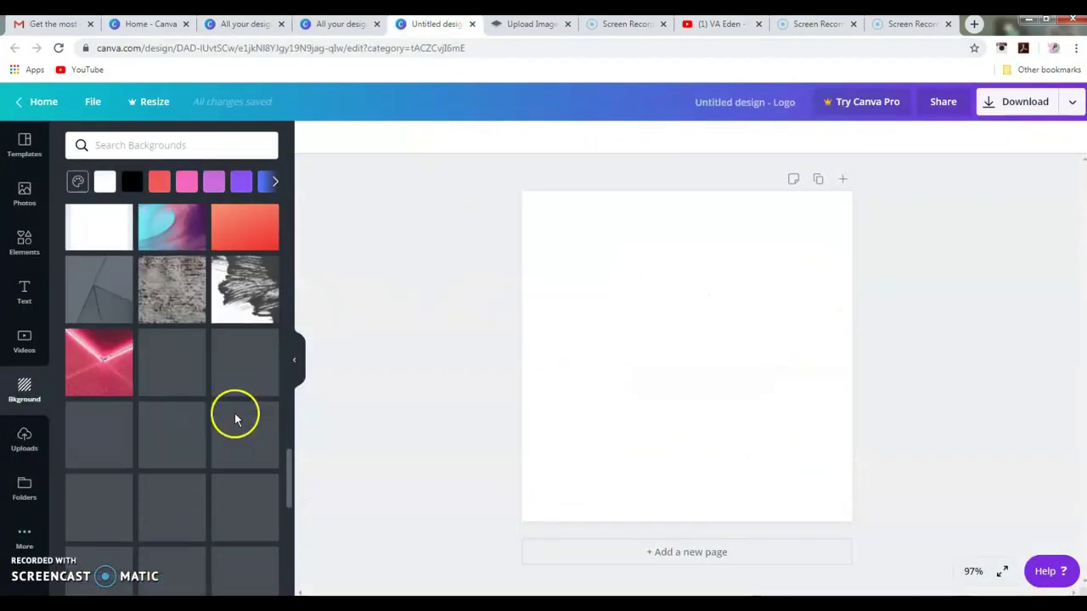
scroll(234, 415, up, 5)
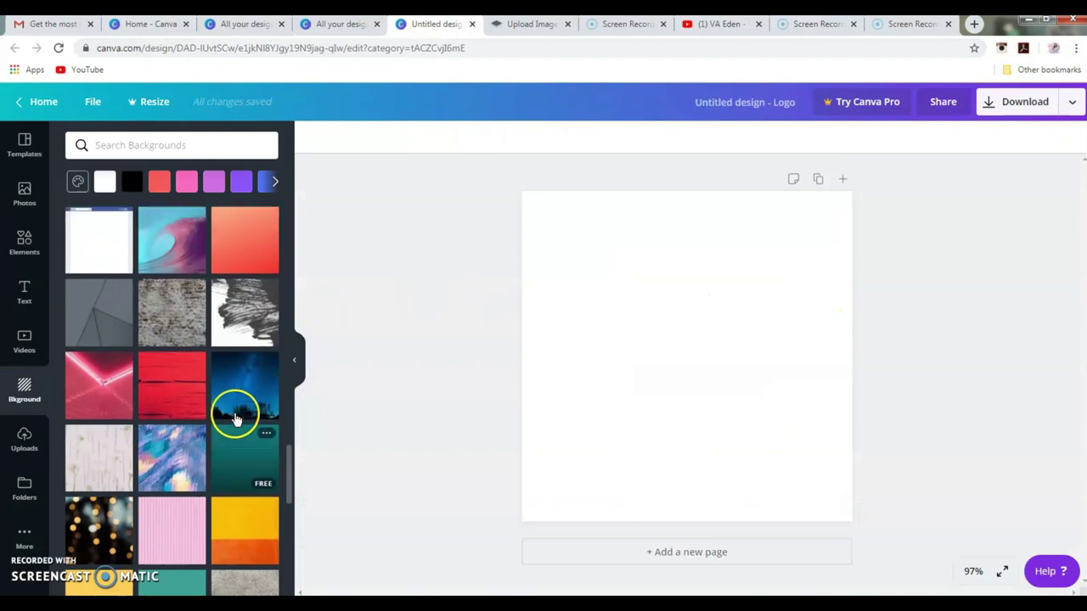
click(132, 147)
text(pick)
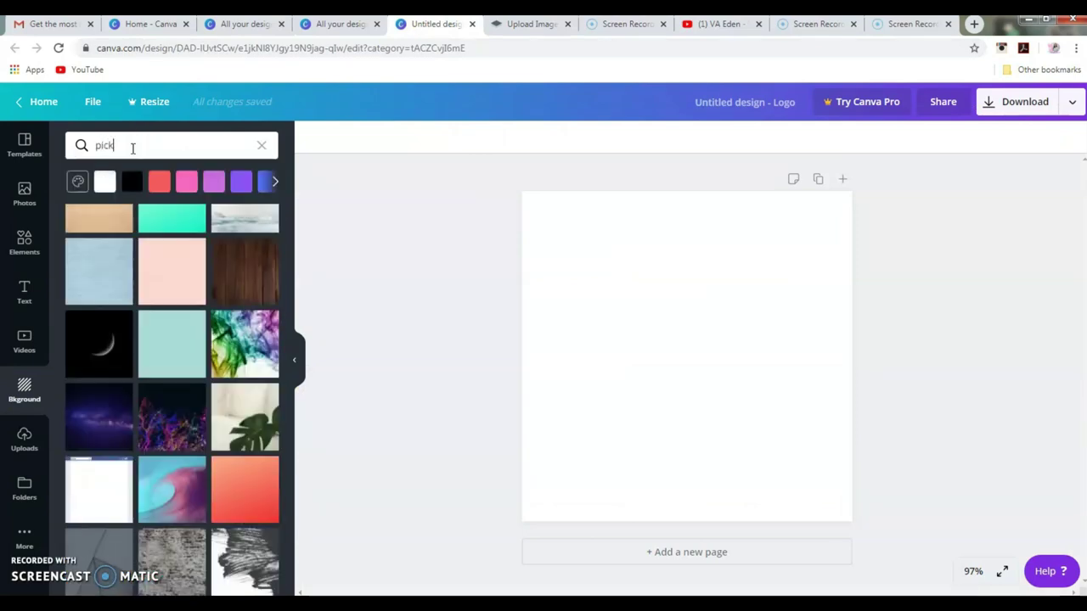
text(k)
key(Return)
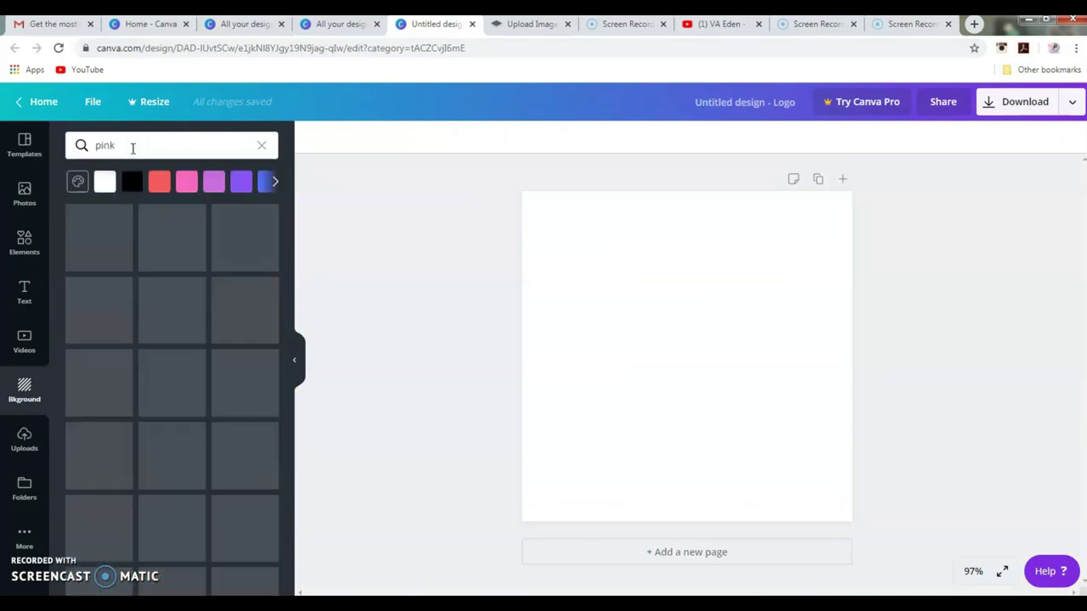
Step: Apply the pink water splash image as the page background
scroll(142, 455, down, 1)
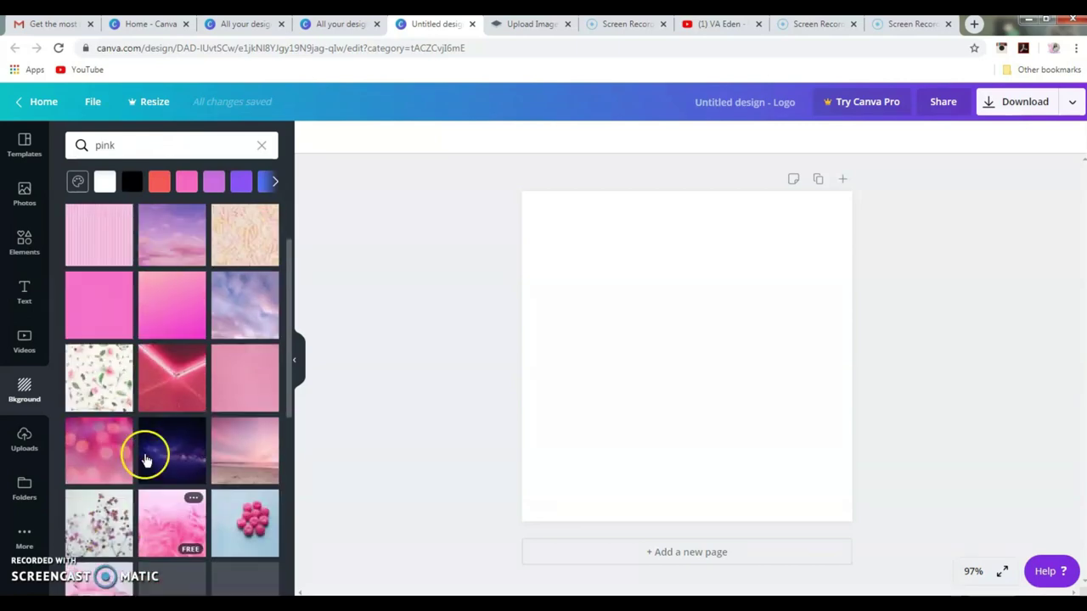
scroll(109, 328, up, 1)
scroll(170, 485, down, 3)
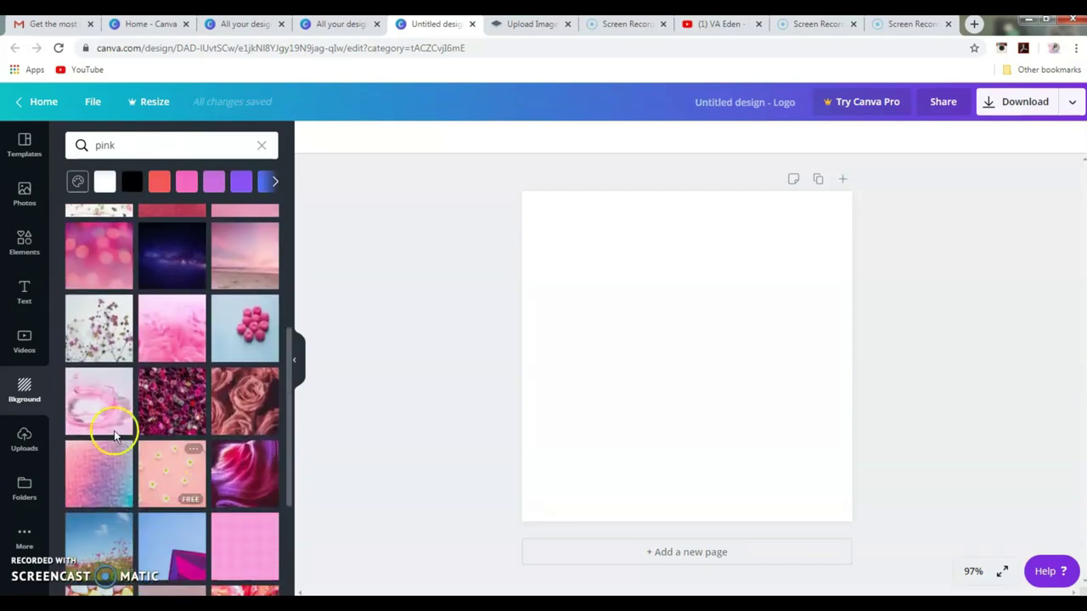
click(106, 411)
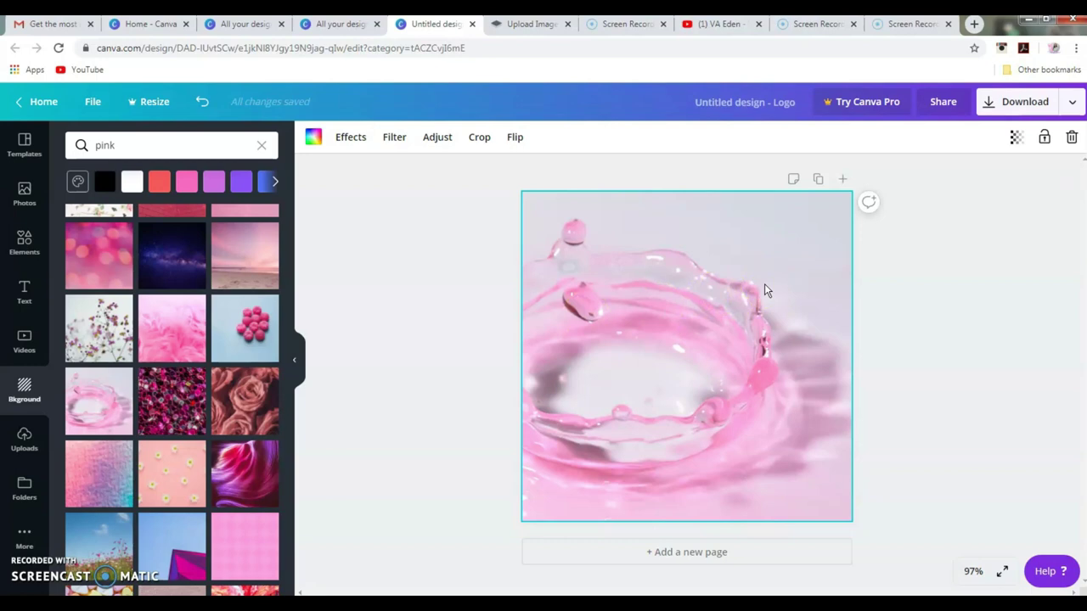
drag(663, 272, 736, 257)
Step: Download the design as a PNG image and dismiss the business card offer
click(990, 111)
click(985, 338)
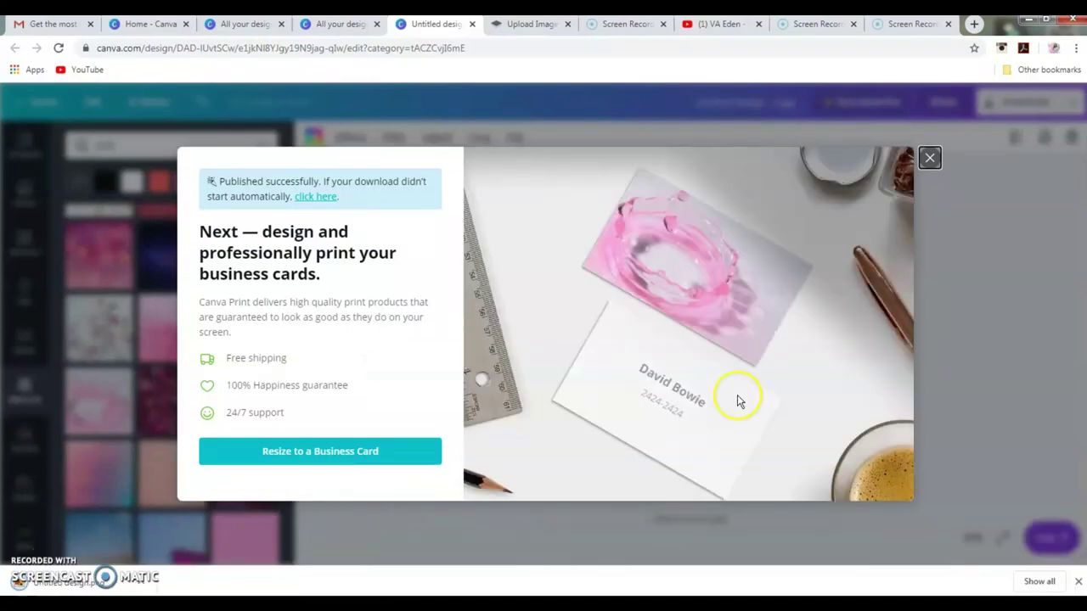
click(931, 158)
Step: Show the downloaded image in its folder, rename the file as PINK, and close the folder window
click(142, 582)
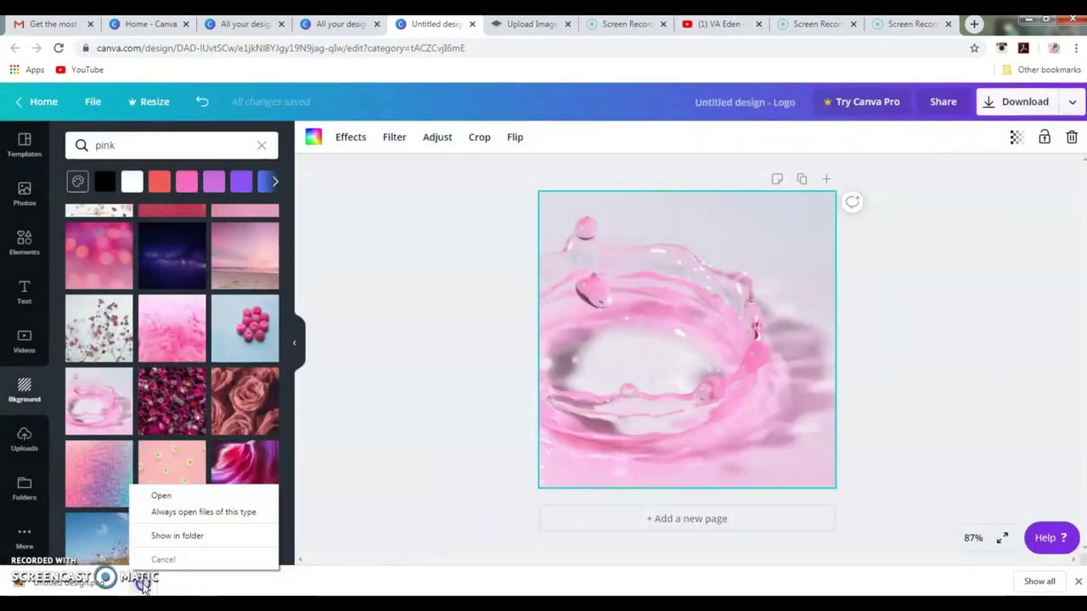
click(173, 537)
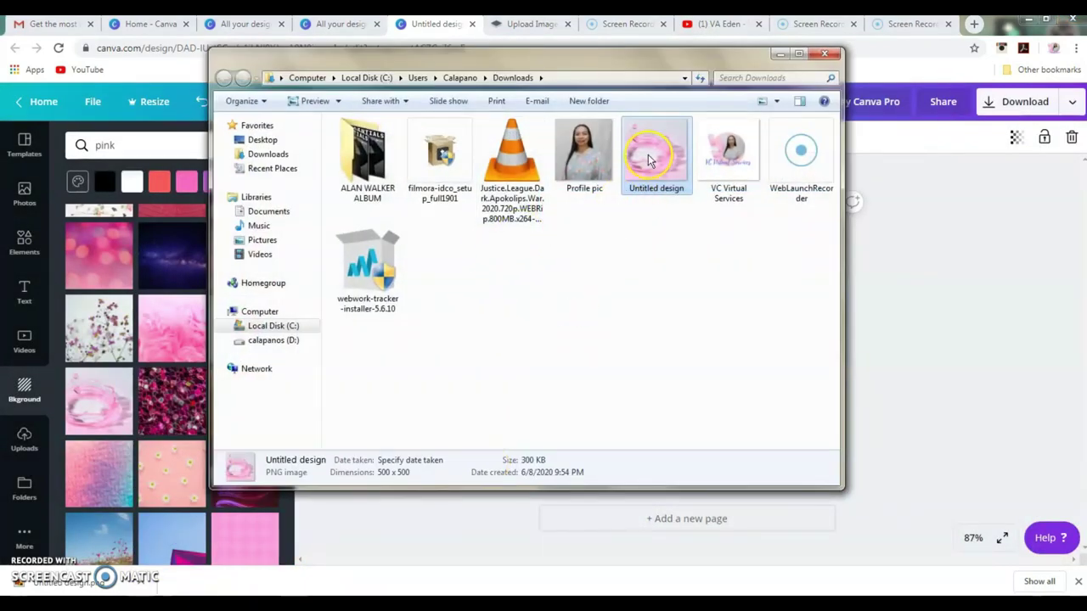
click(657, 195)
click(655, 191)
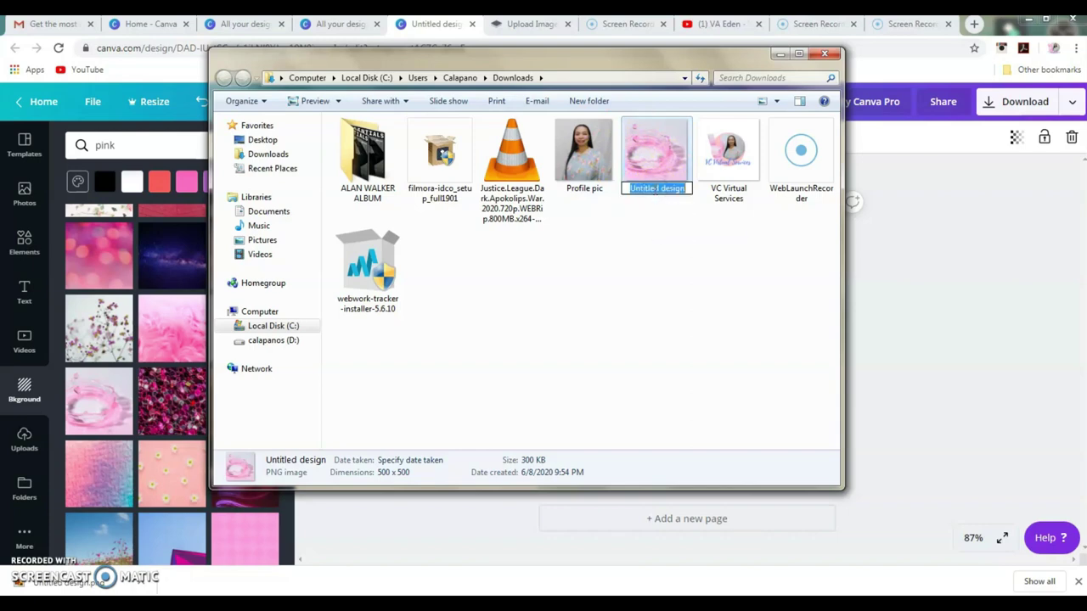
key(Return)
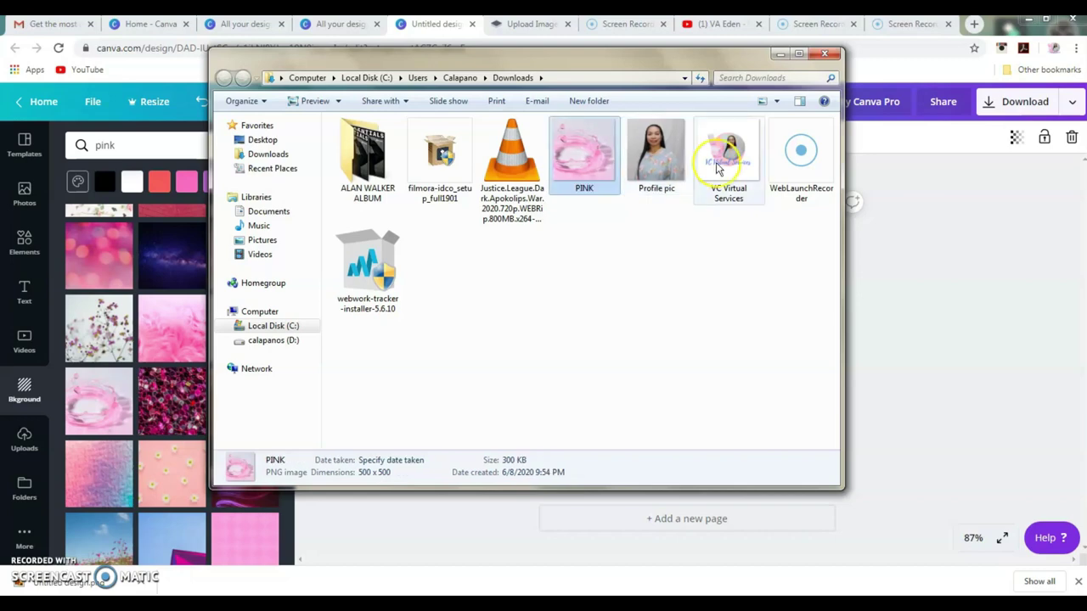
click(824, 55)
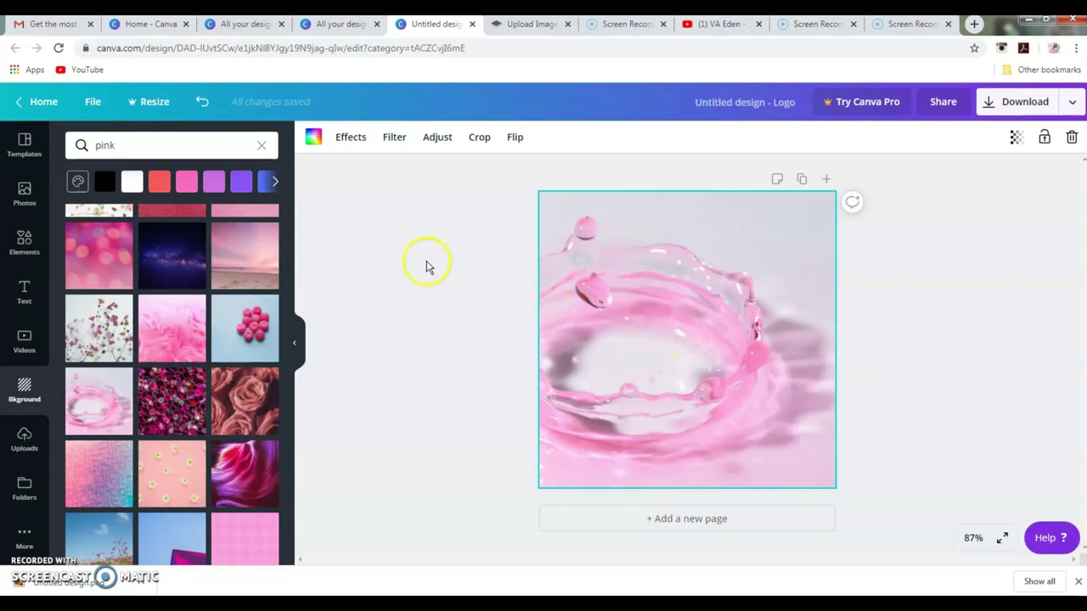
Step: Undo the pink background on the page and upload the PINK image from Downloads to the image library
click(204, 104)
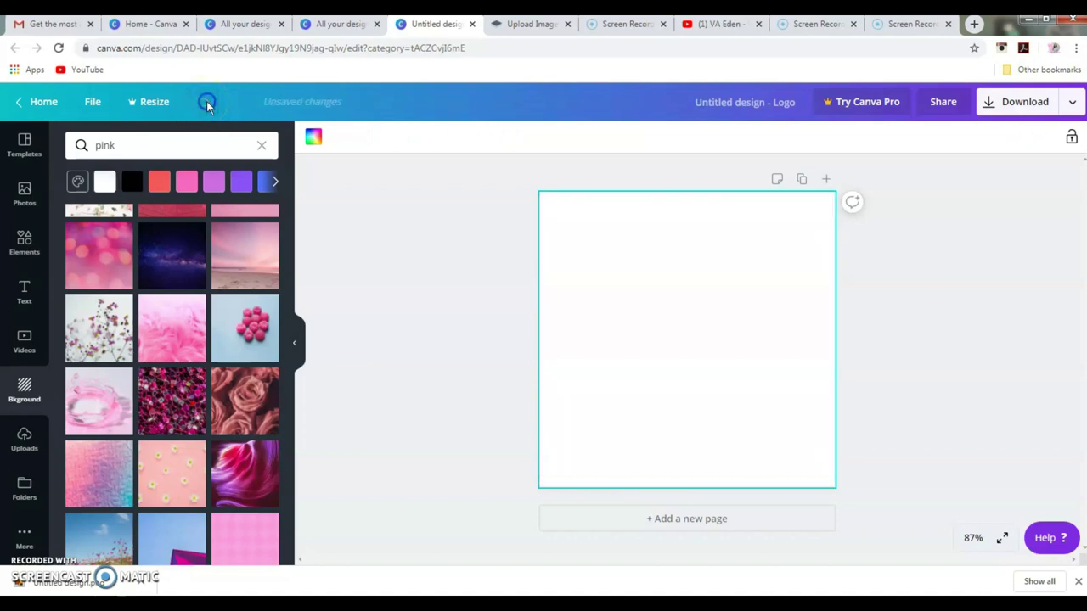
click(23, 450)
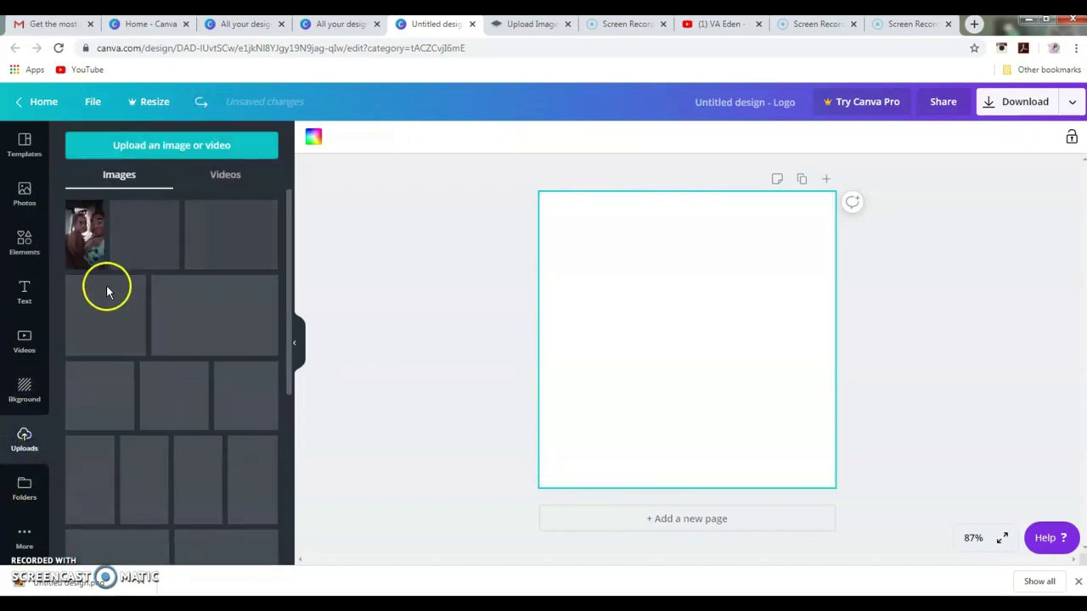
click(174, 146)
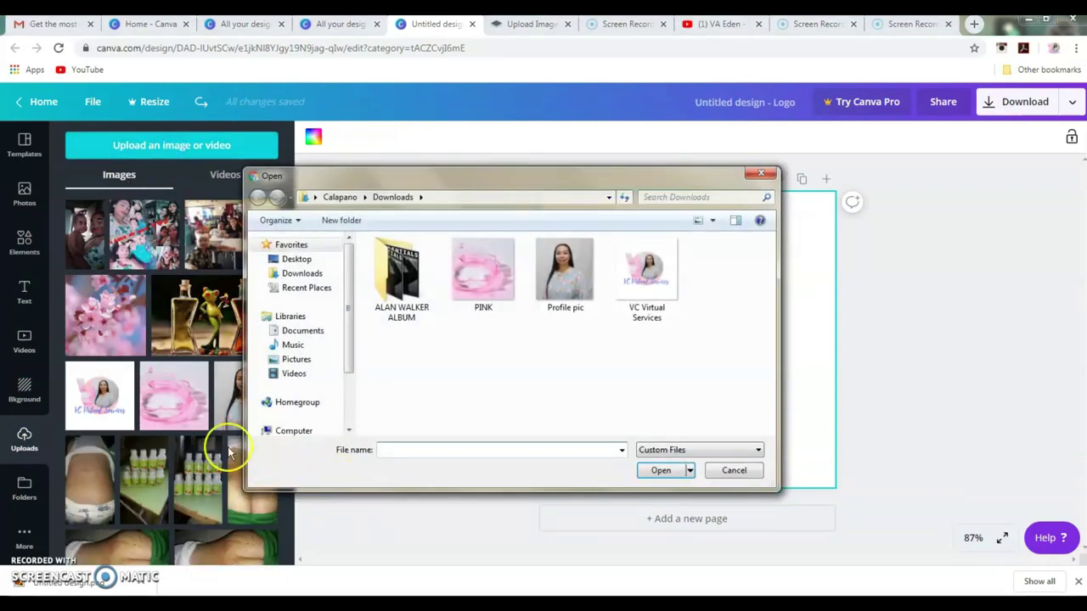
drag(541, 184, 245, 283)
click(197, 367)
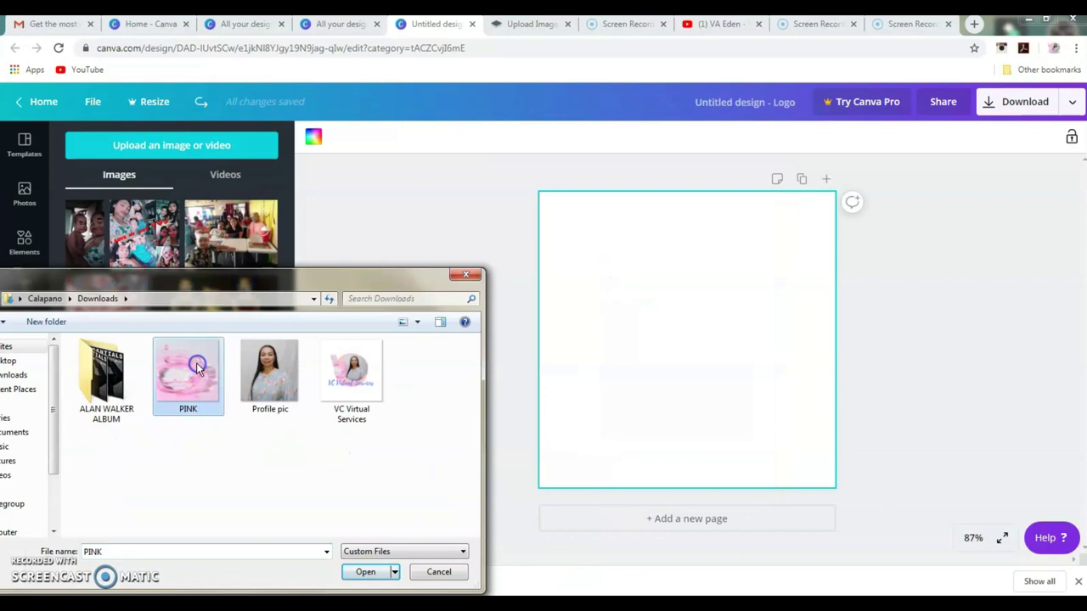
click(362, 580)
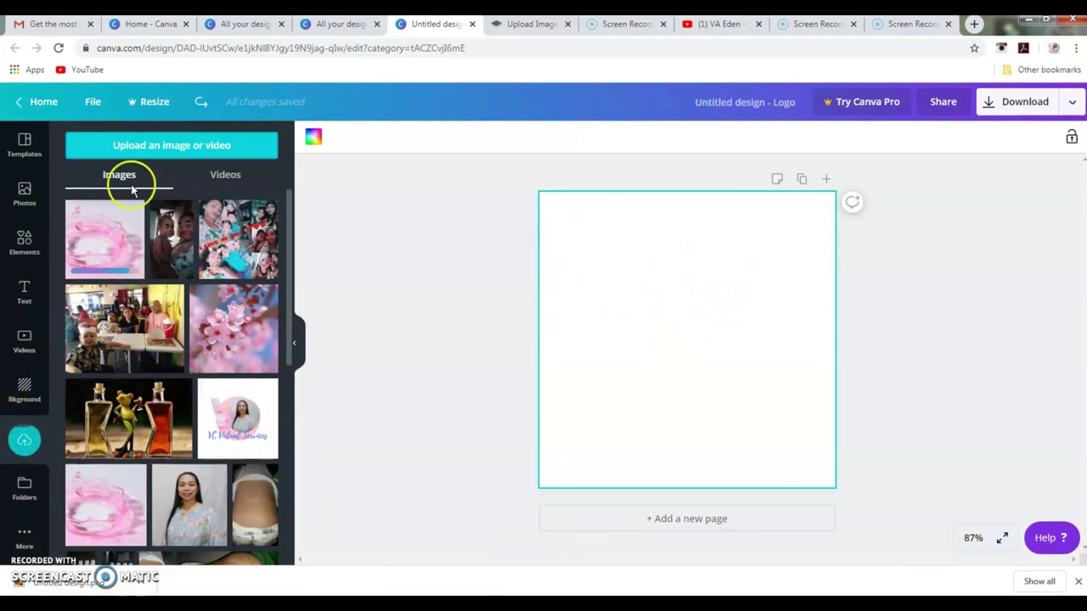
click(136, 148)
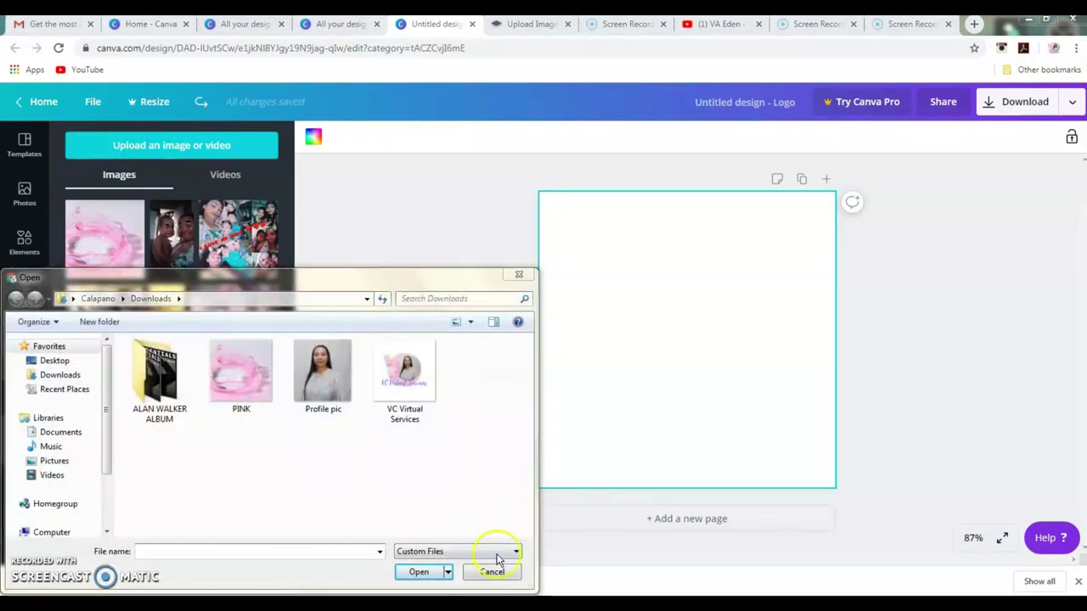
click(480, 571)
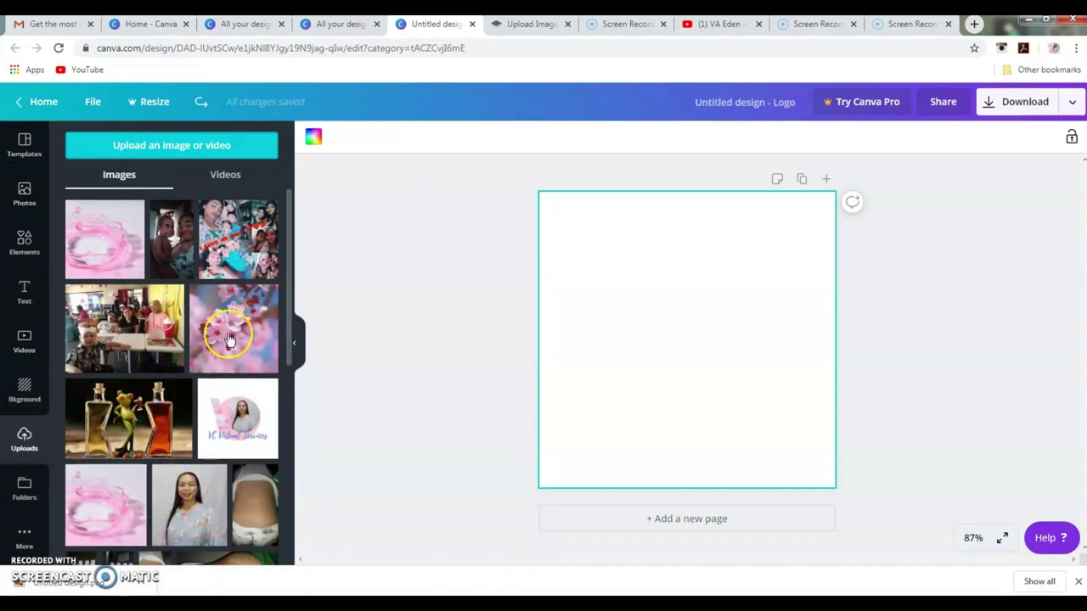
Step: Add the circular frame from the elements library to the blank page and shrink it slightly
click(24, 244)
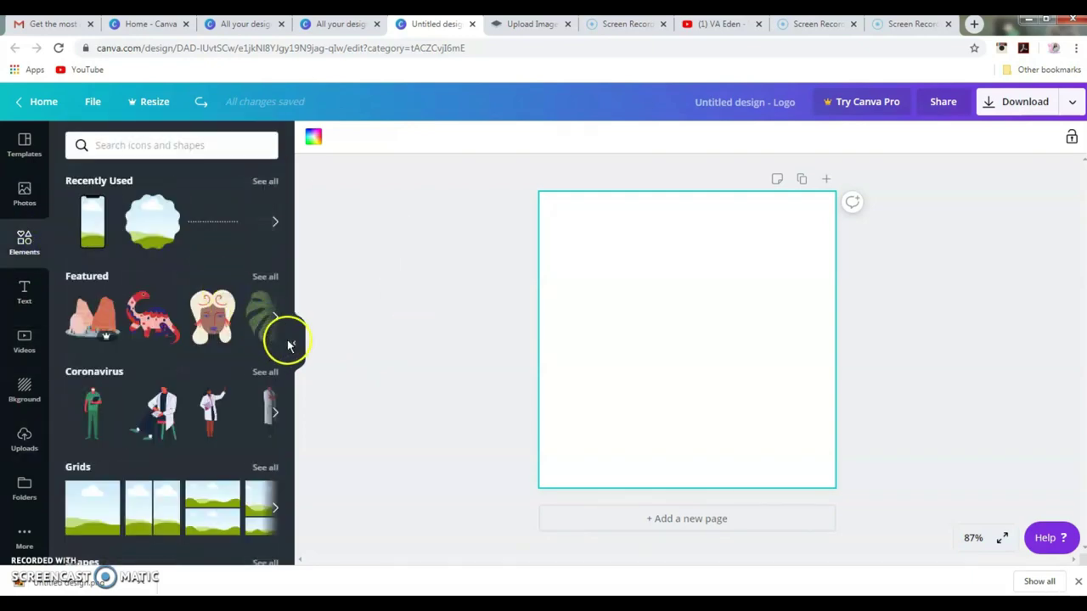
scroll(290, 361, down, 3)
scroll(290, 361, down, 2)
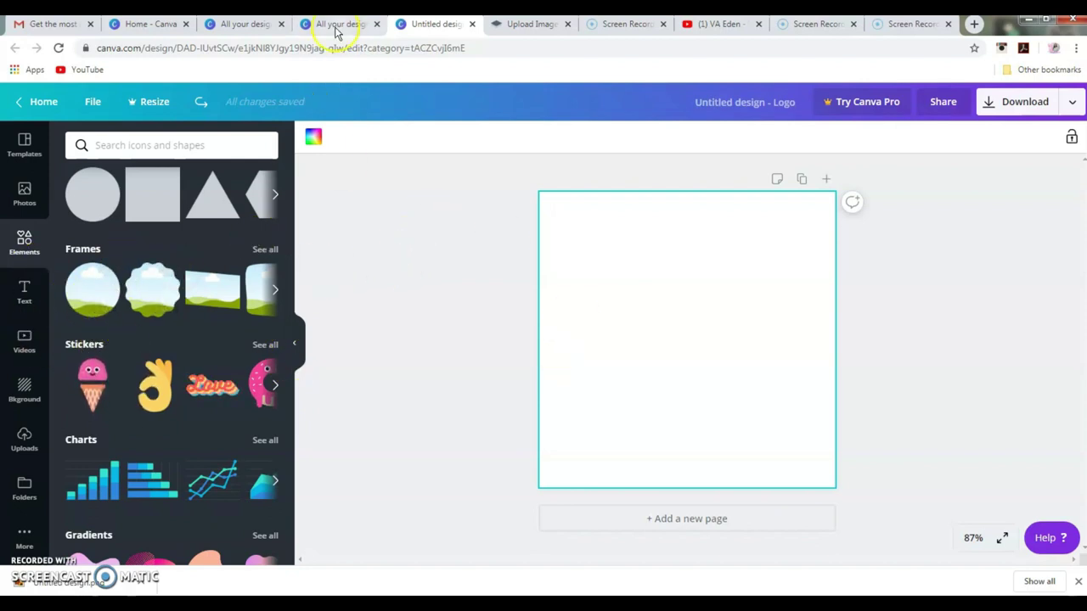
click(105, 294)
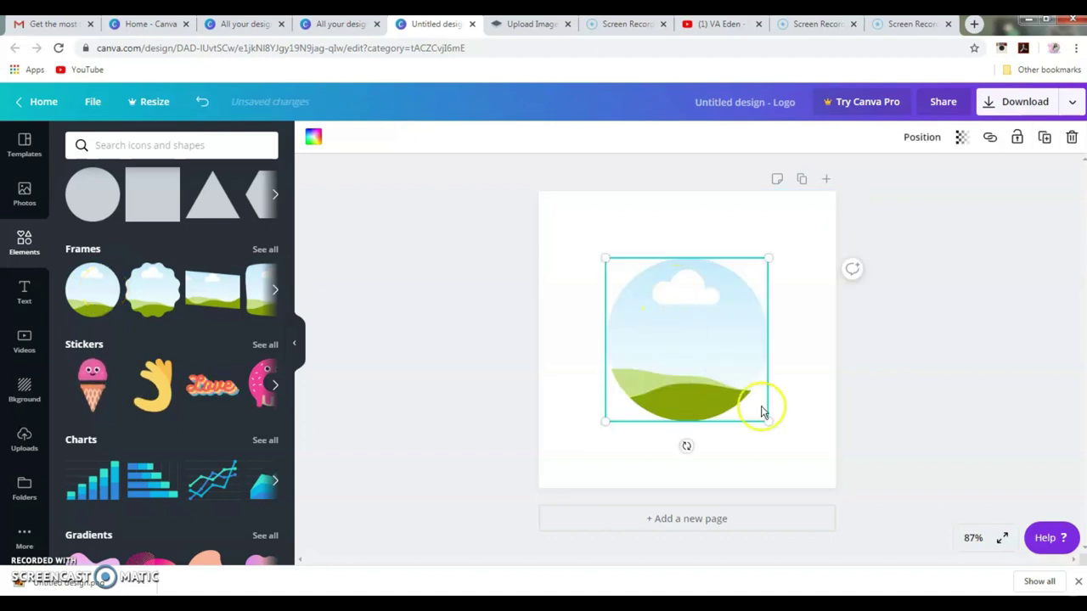
drag(753, 400, 739, 391)
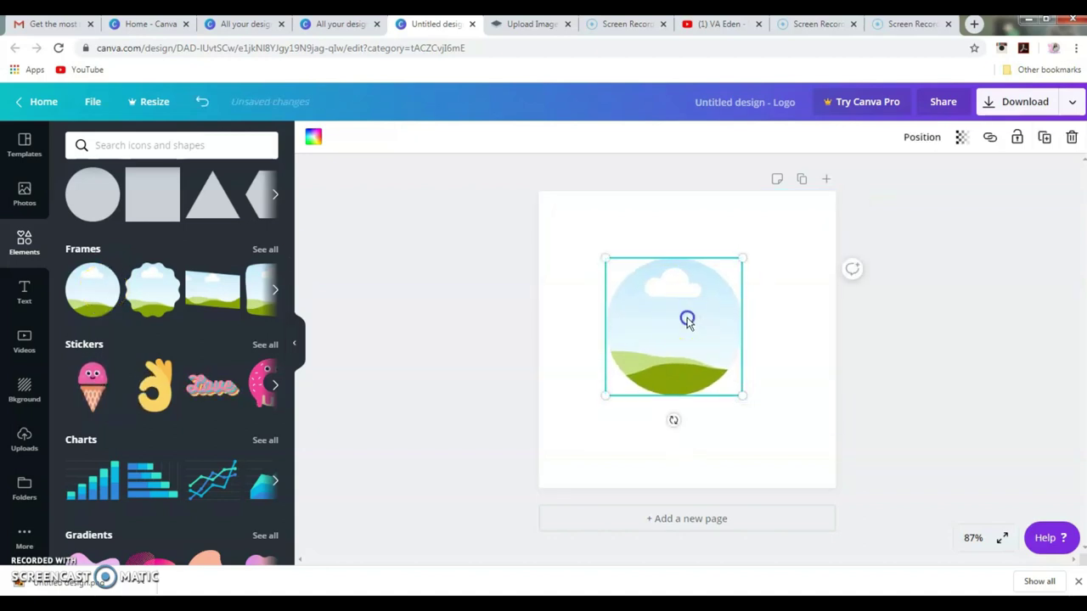
Step: Try moving the circular frame slightly to the right on the page, and undo the move
drag(687, 315, 709, 318)
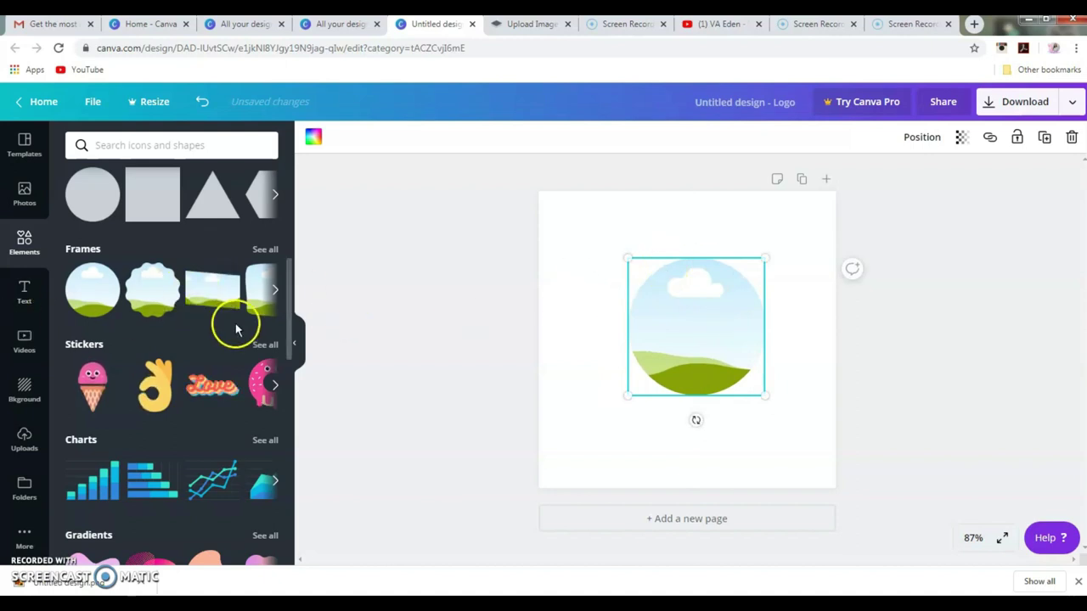
scroll(233, 388, down, 3)
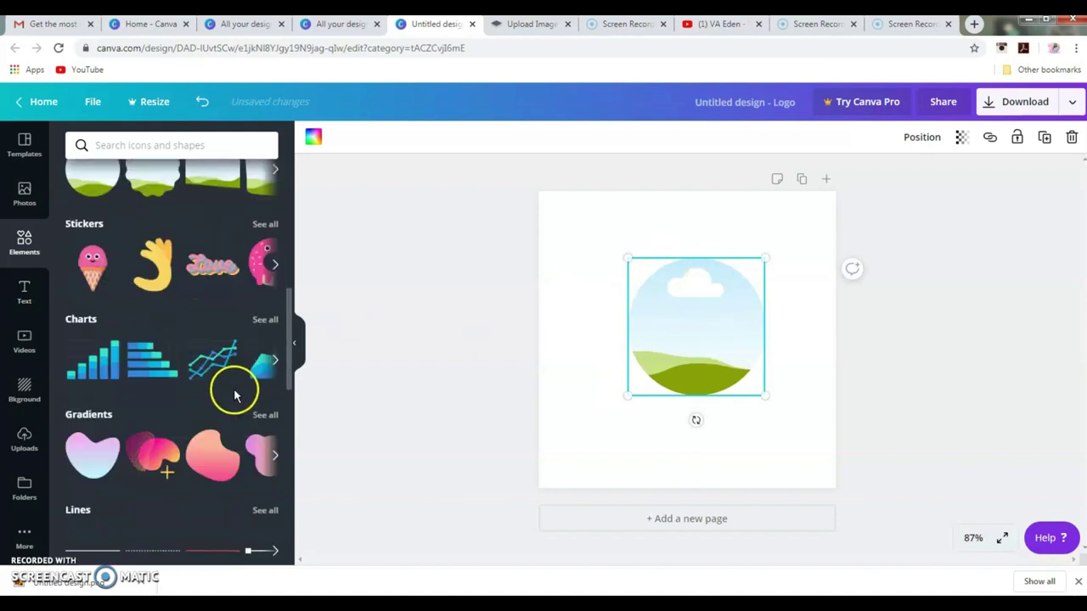
scroll(235, 403, up, 3)
scroll(195, 333, up, 3)
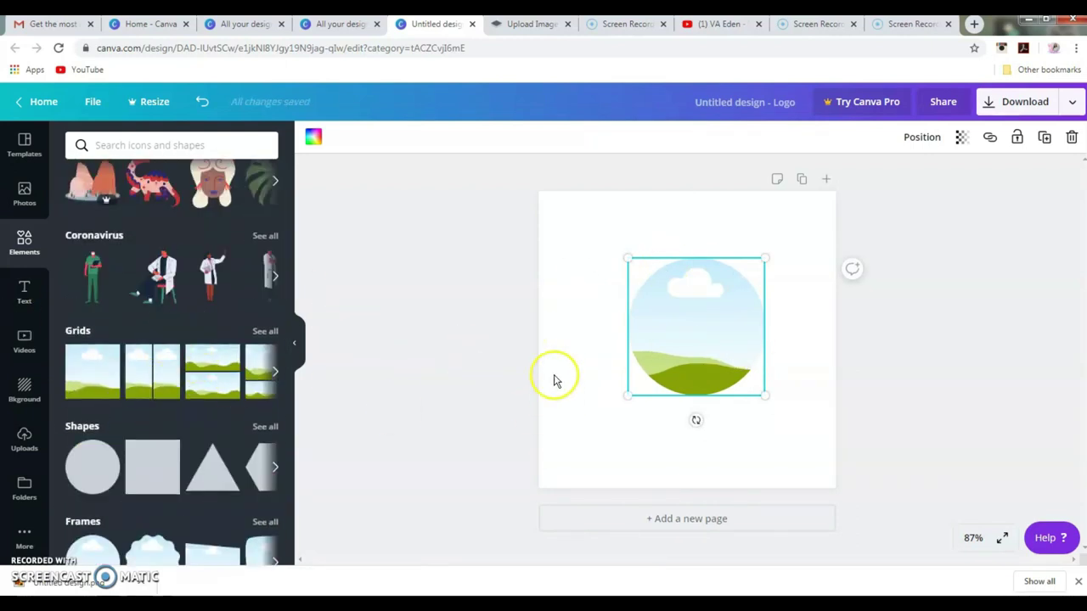
click(202, 101)
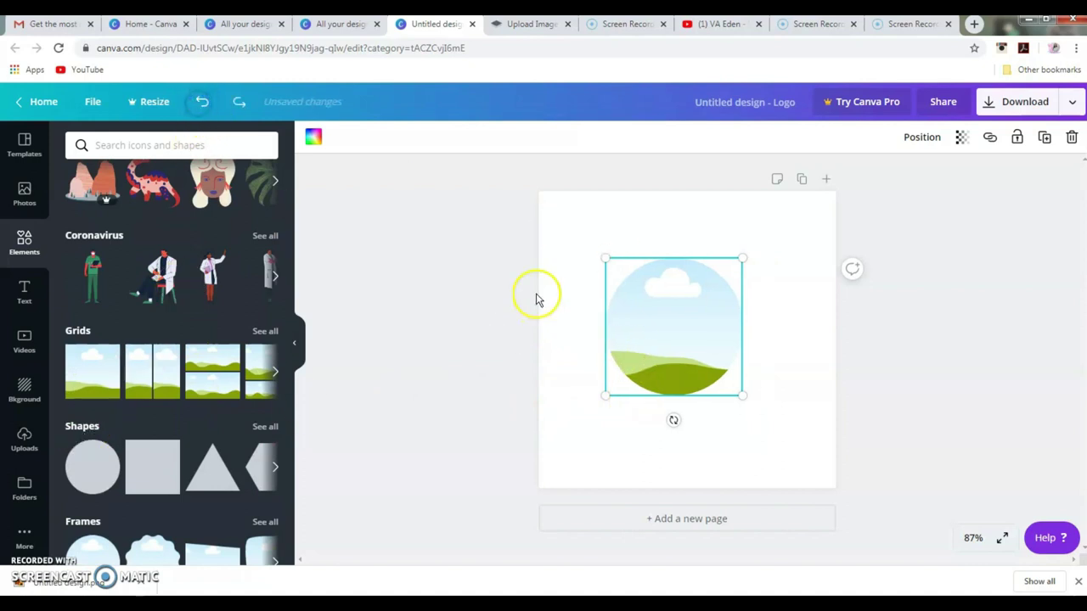
Step: Undo the circular frame and add a plain circle shape from the elements library to the blank page
click(202, 101)
click(202, 101)
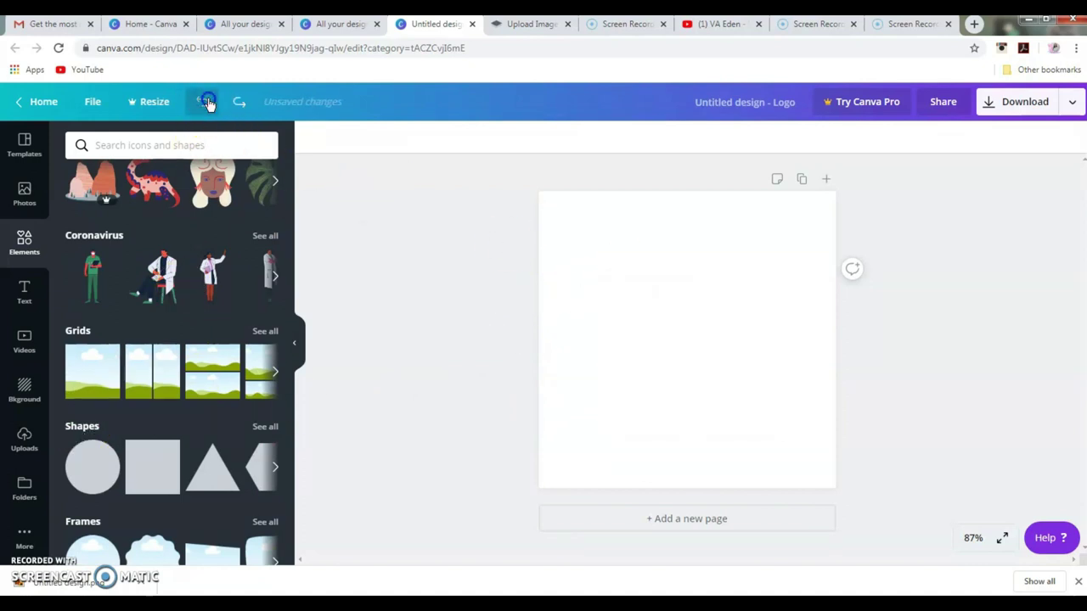
click(91, 466)
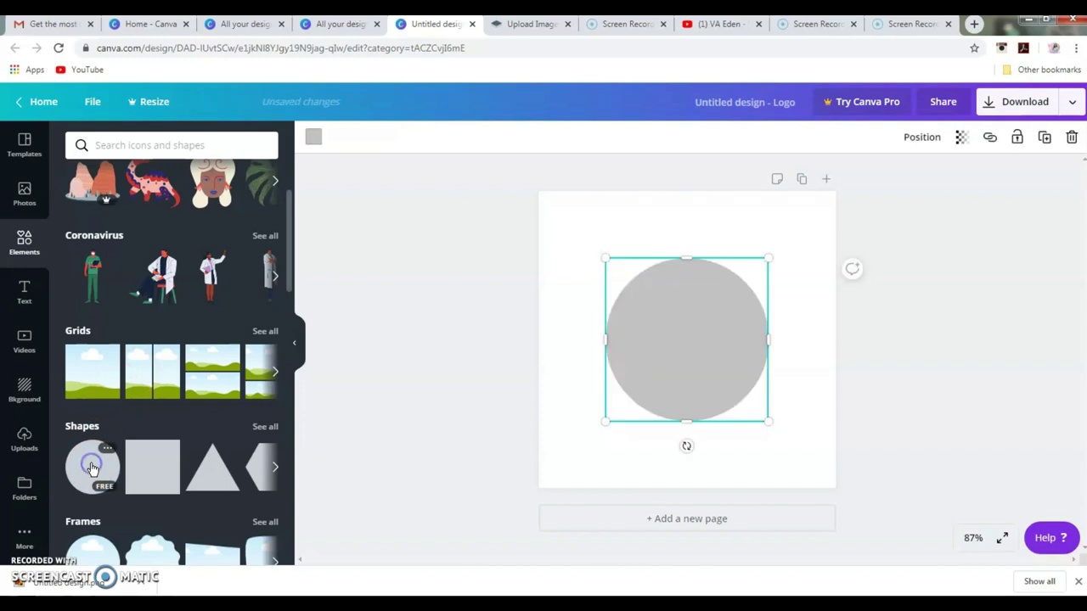
click(712, 217)
click(678, 353)
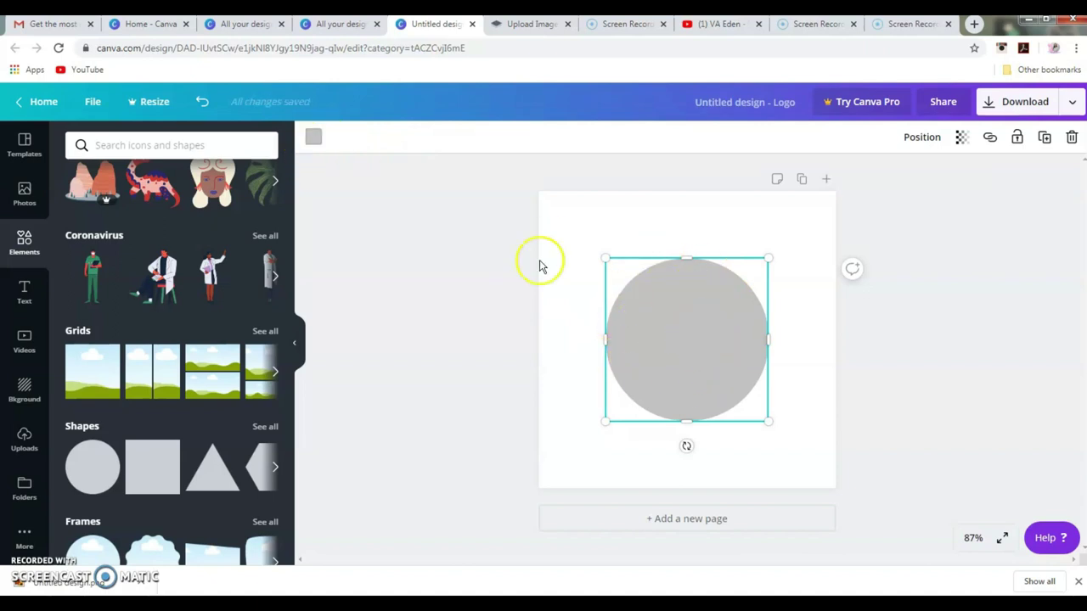
Step: Recolour the circle shape with the custom pink #ef85c1
click(313, 138)
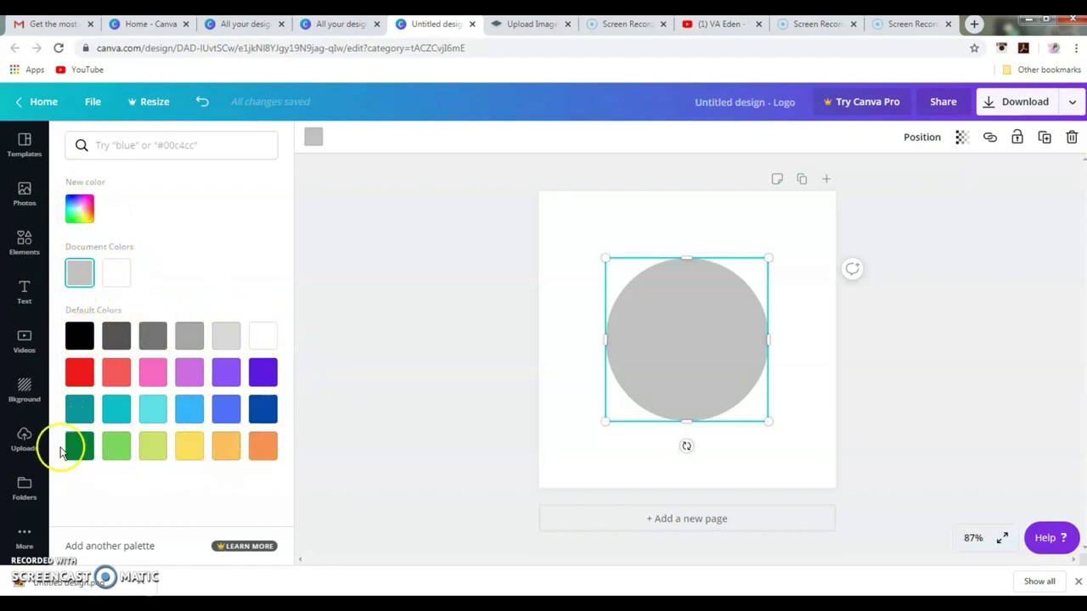
click(79, 209)
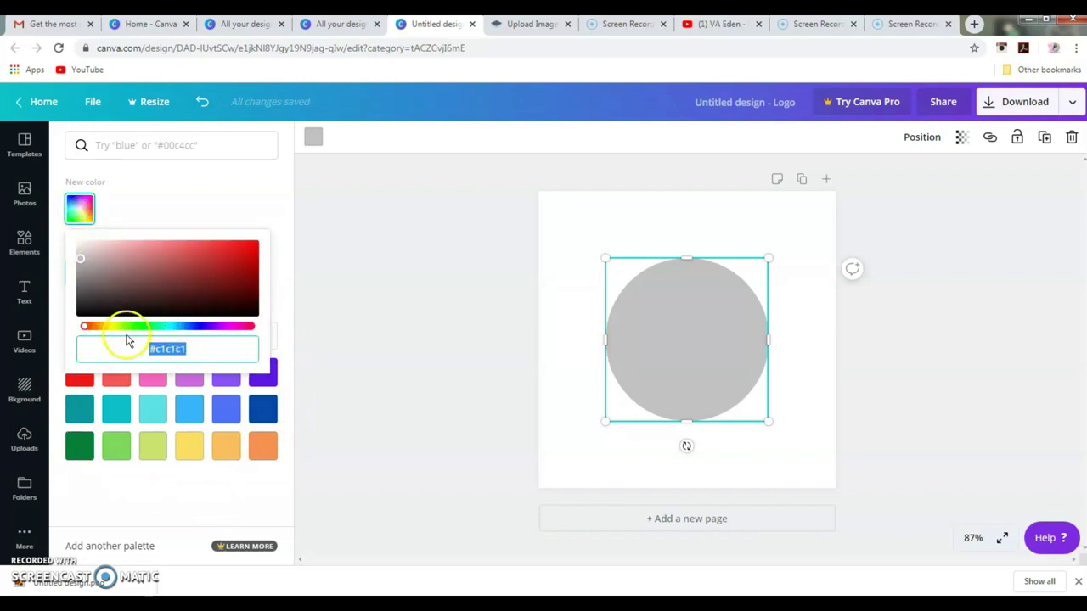
click(232, 329)
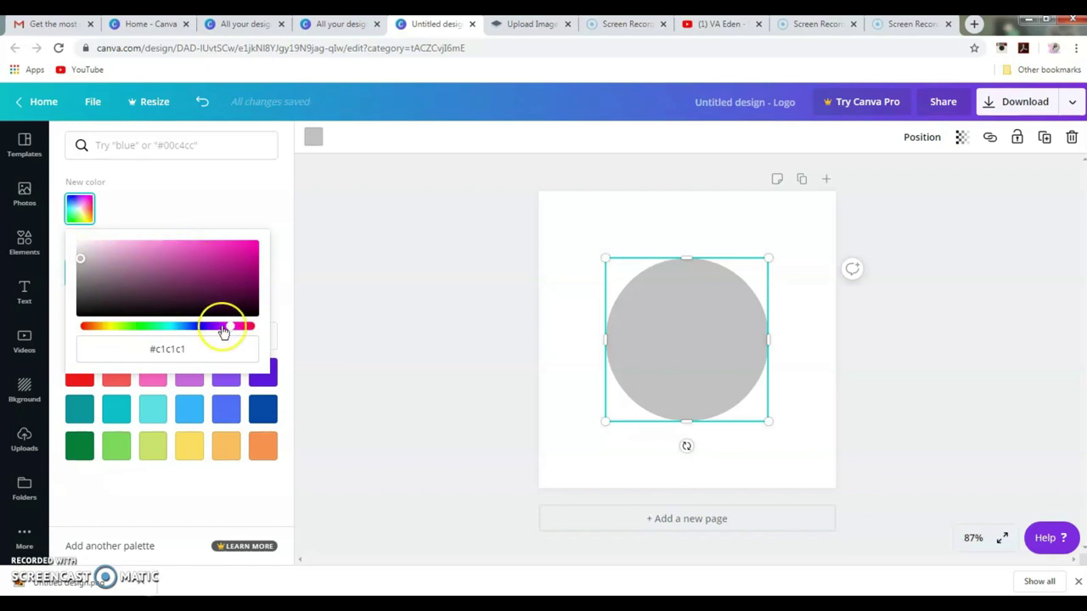
drag(128, 331, 224, 343)
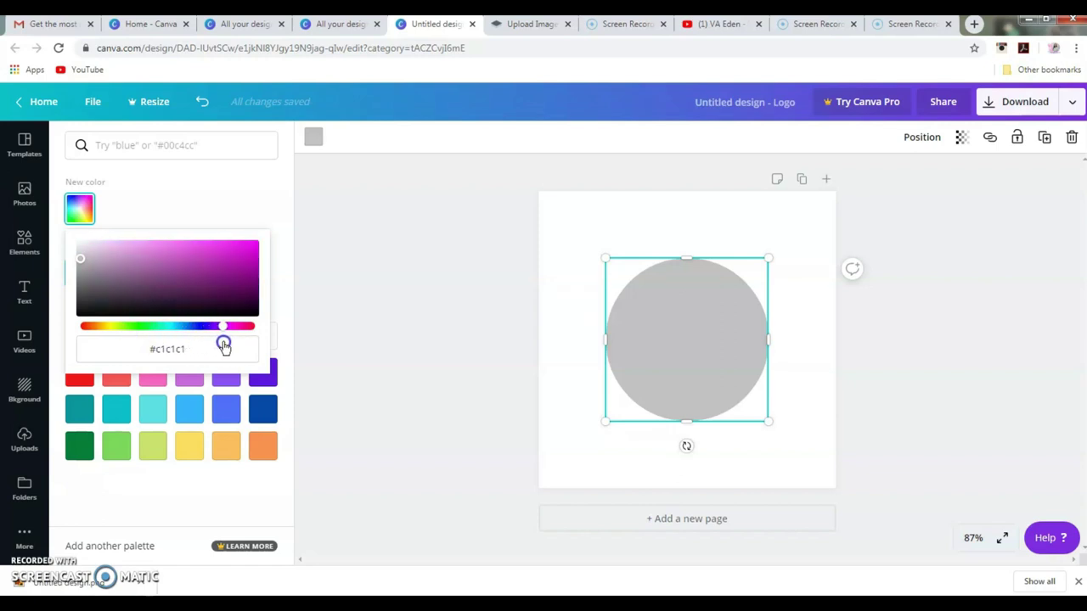
drag(204, 260, 183, 244)
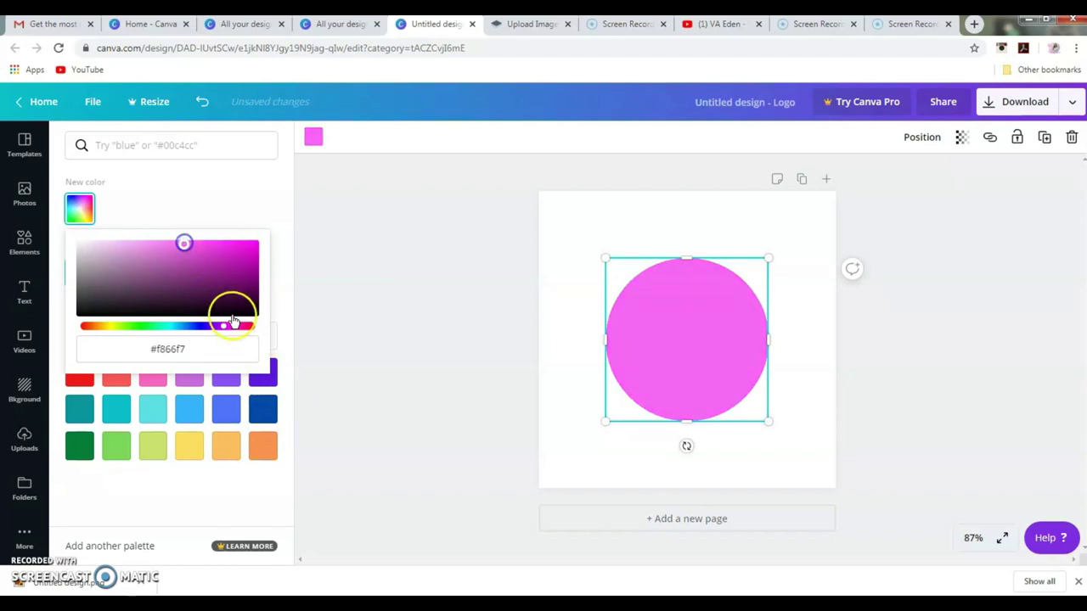
mouse_move(233, 332)
mouse_down()
mouse_move(215, 326)
mouse_move(226, 333)
mouse_up()
click(158, 248)
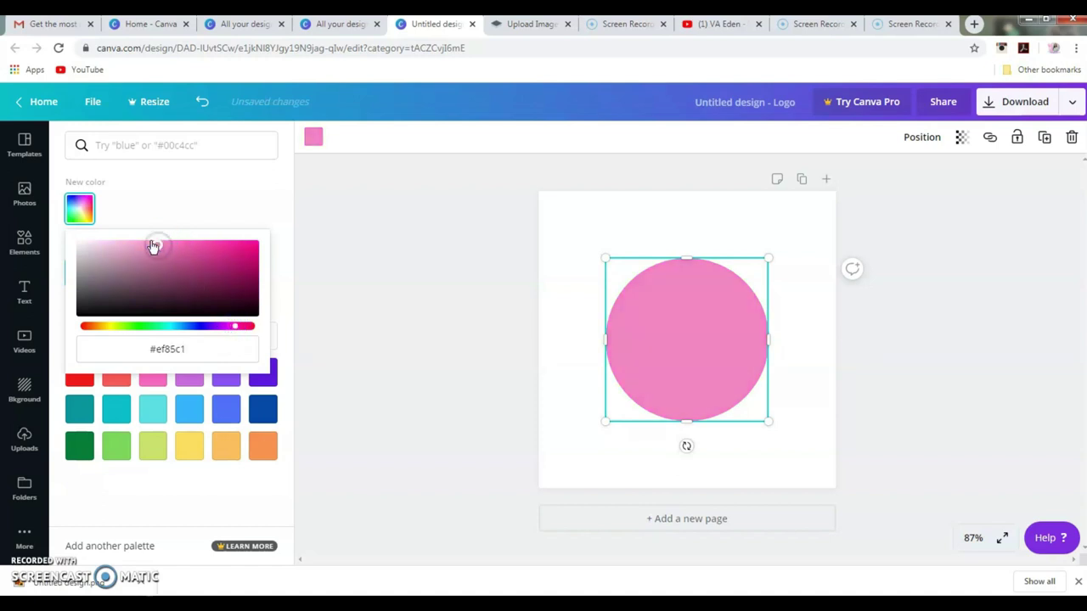
click(410, 204)
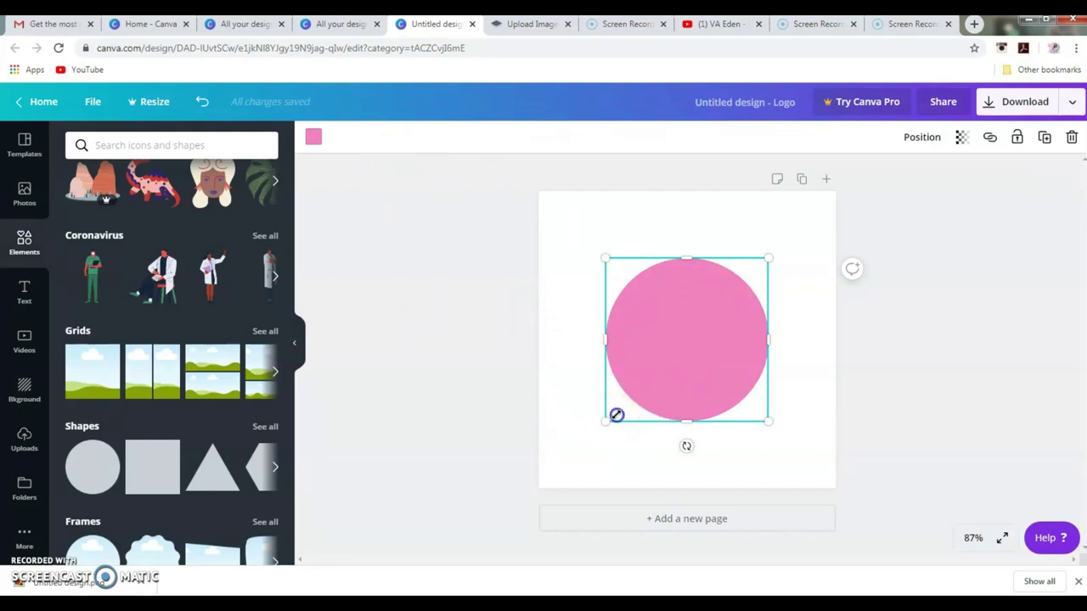
Step: Shrink the pink circle slightly and place a smaller circular frame over its upper right part
drag(617, 415, 622, 409)
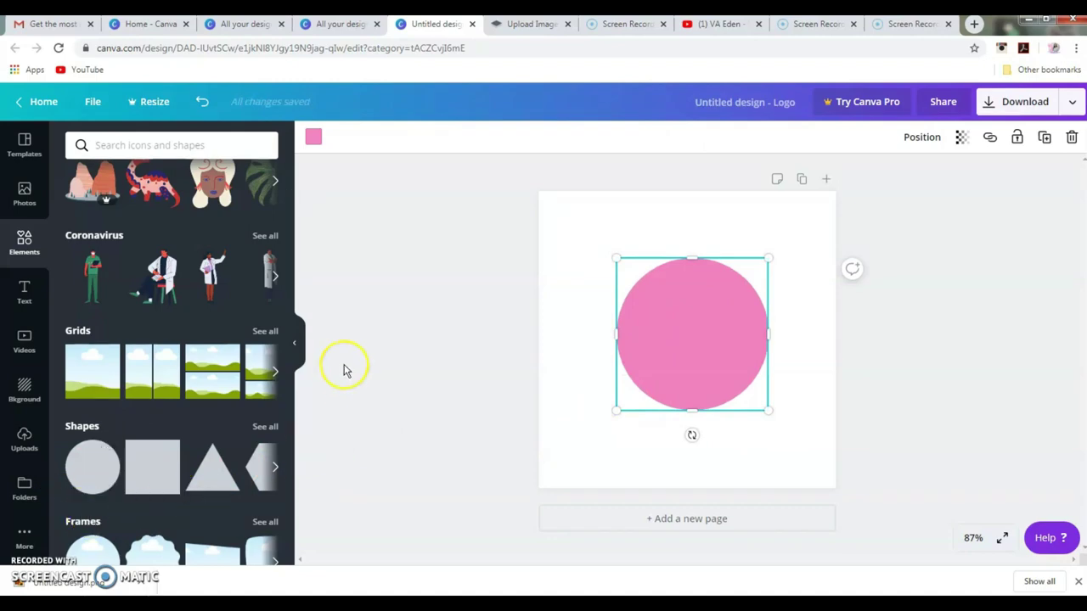
scroll(246, 374, down, 2)
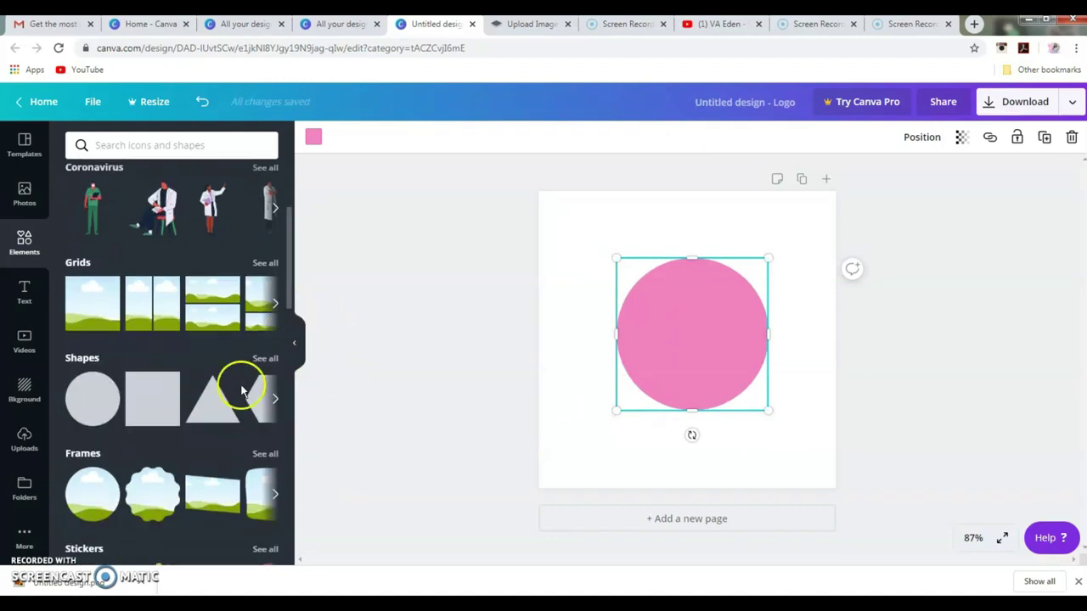
click(95, 497)
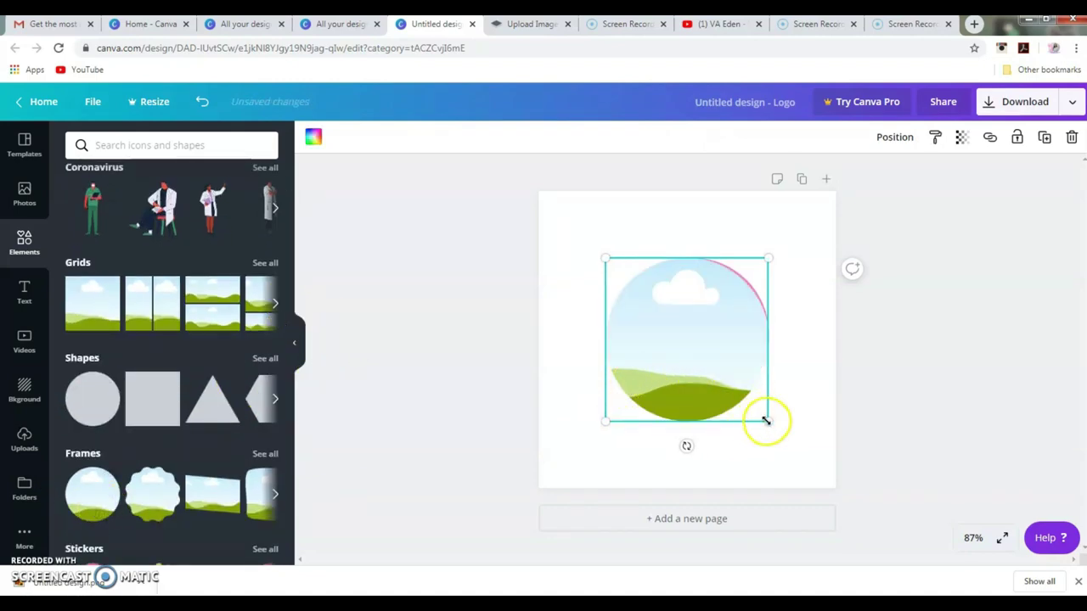
drag(768, 420, 733, 398)
drag(679, 335, 705, 340)
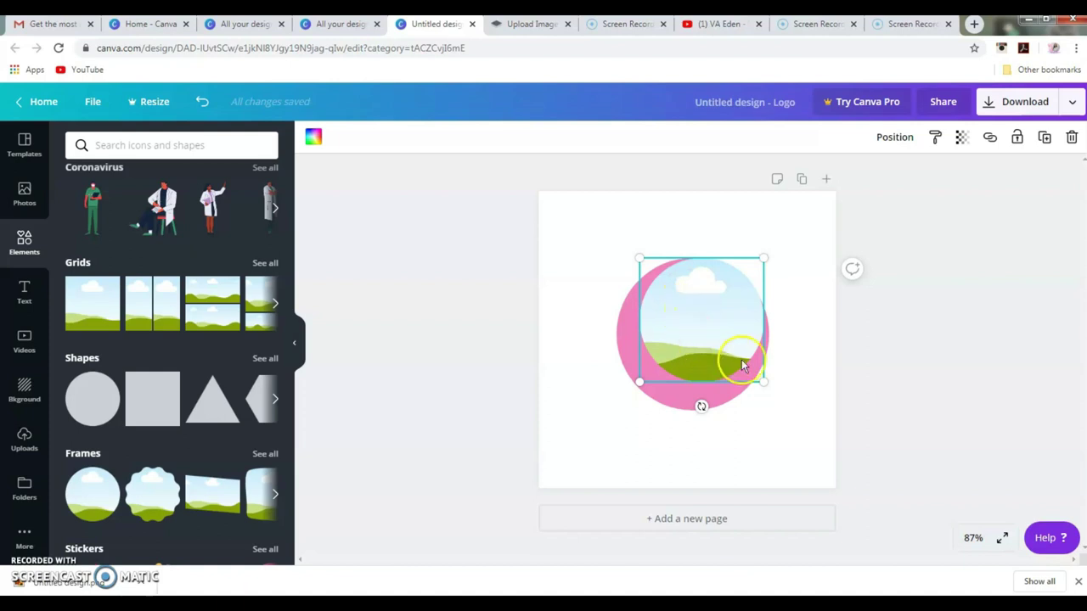
click(794, 295)
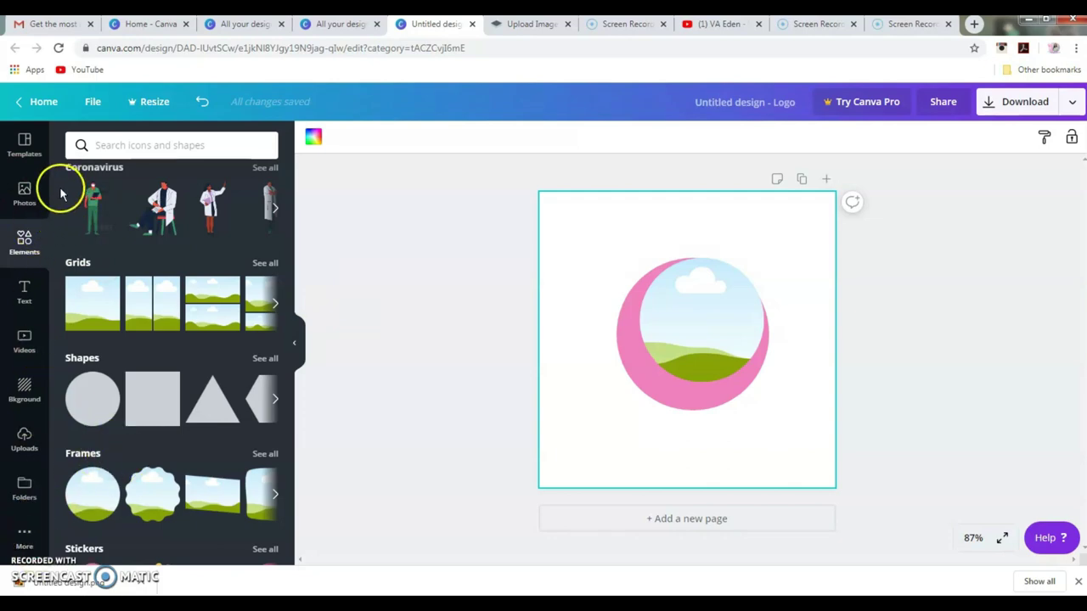
Step: Fill the circular frame with the uploaded portrait photo of the woman in the floral blouse
drag(291, 252, 285, 344)
scroll(73, 461, down, 1)
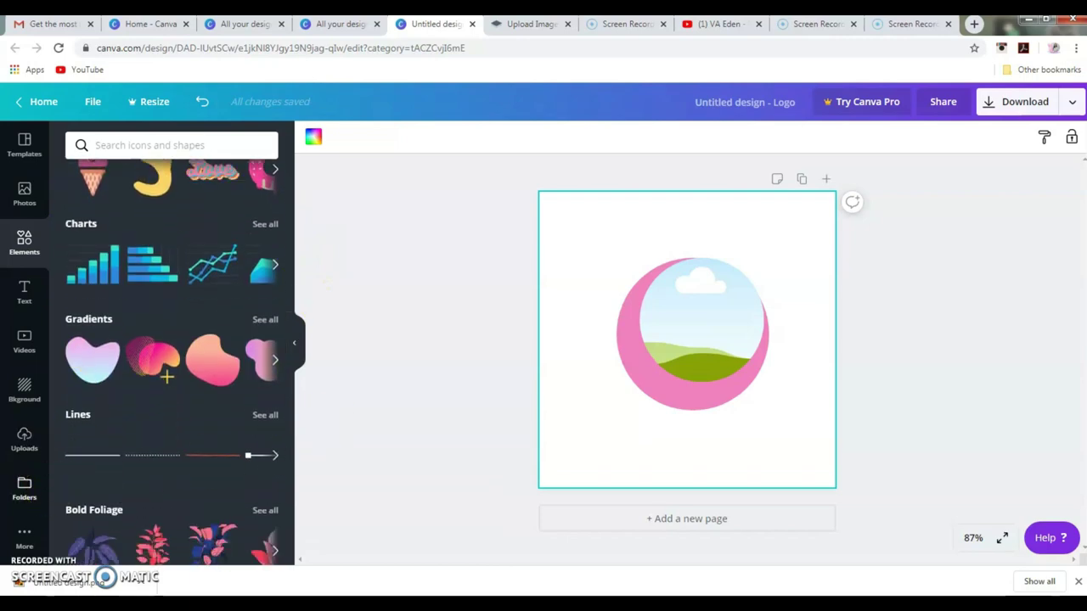
click(15, 443)
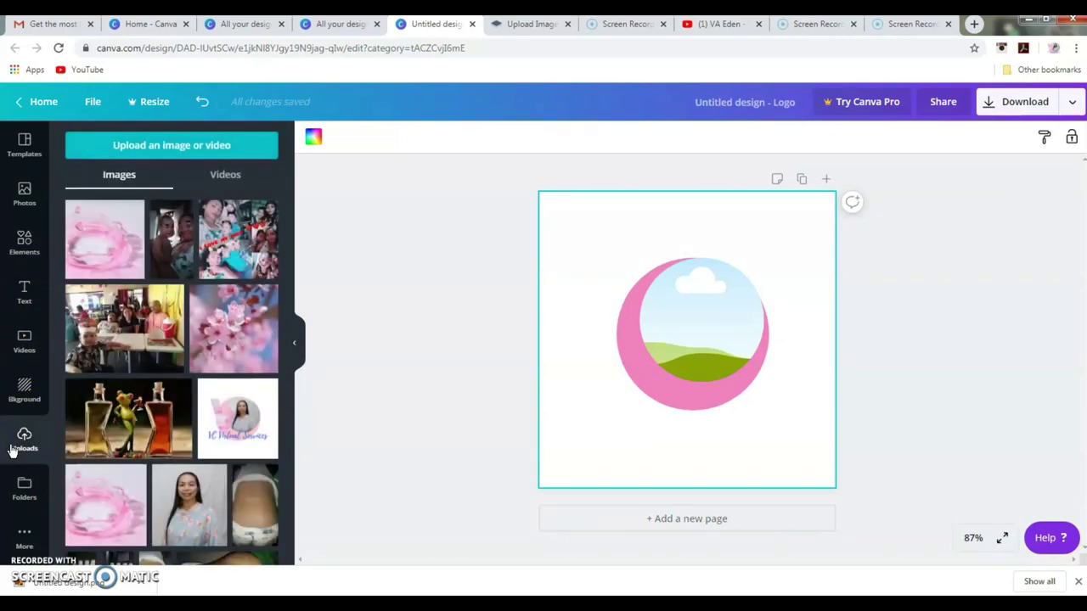
click(191, 499)
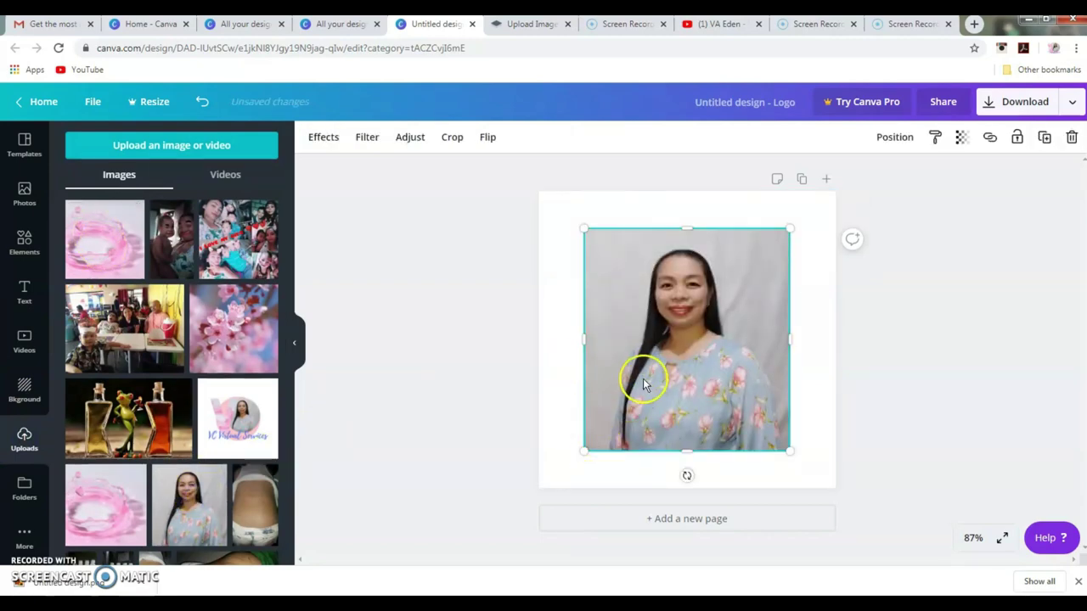
drag(655, 360, 680, 378)
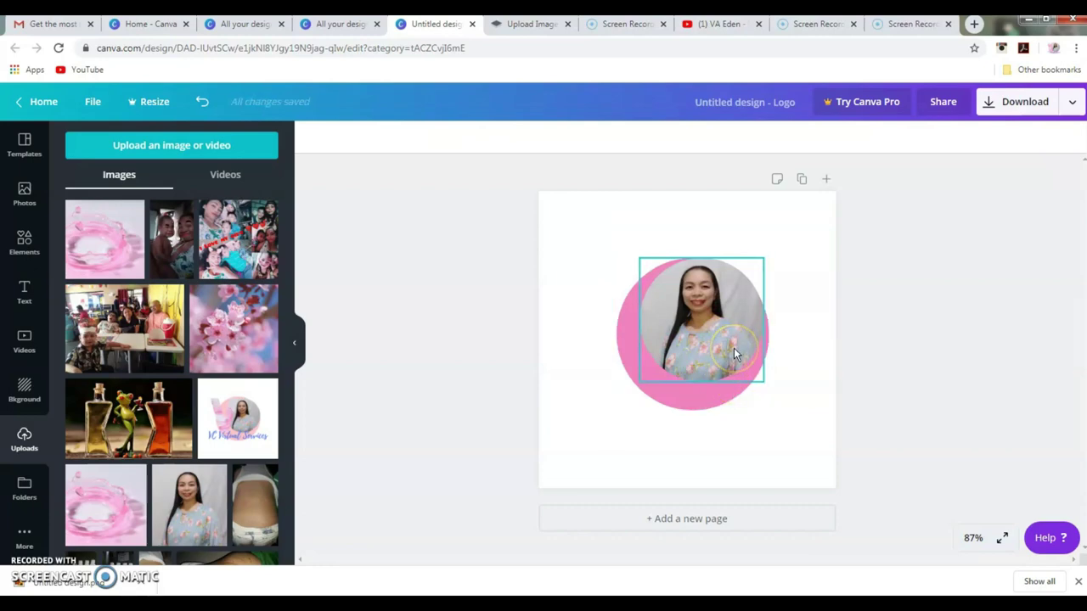
Step: Fine-tune the position of the photo-filled frame over the pink circle and deselect it
click(734, 351)
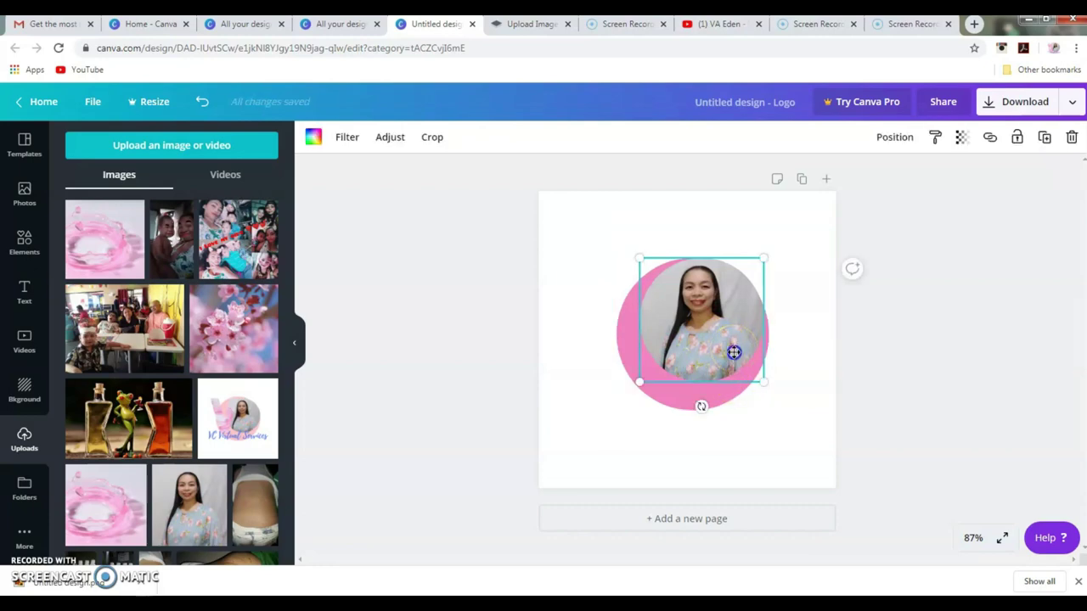
drag(734, 352, 734, 357)
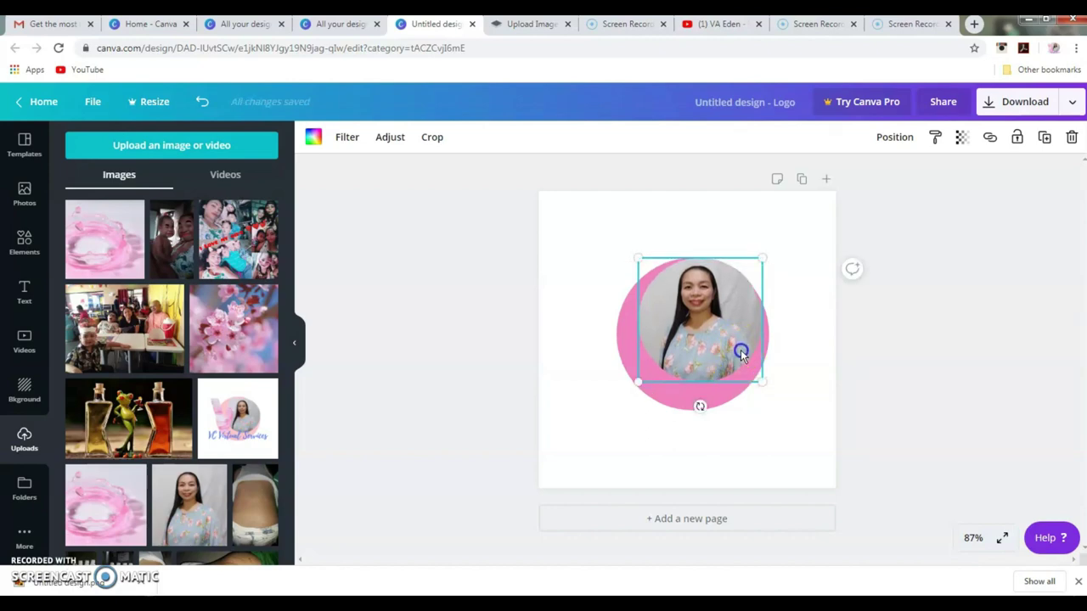
drag(741, 350, 743, 353)
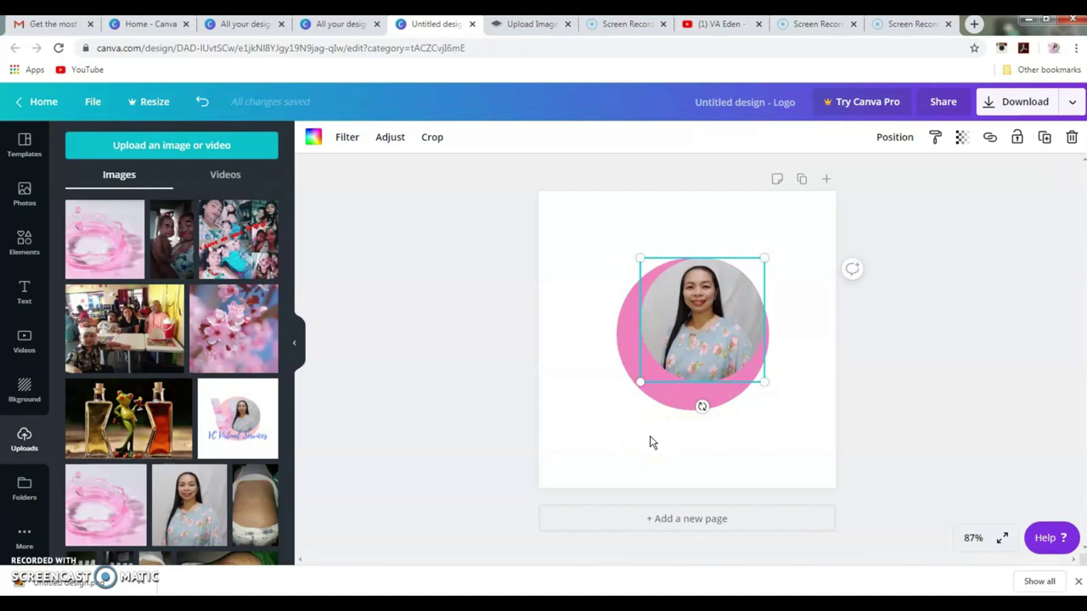
click(763, 438)
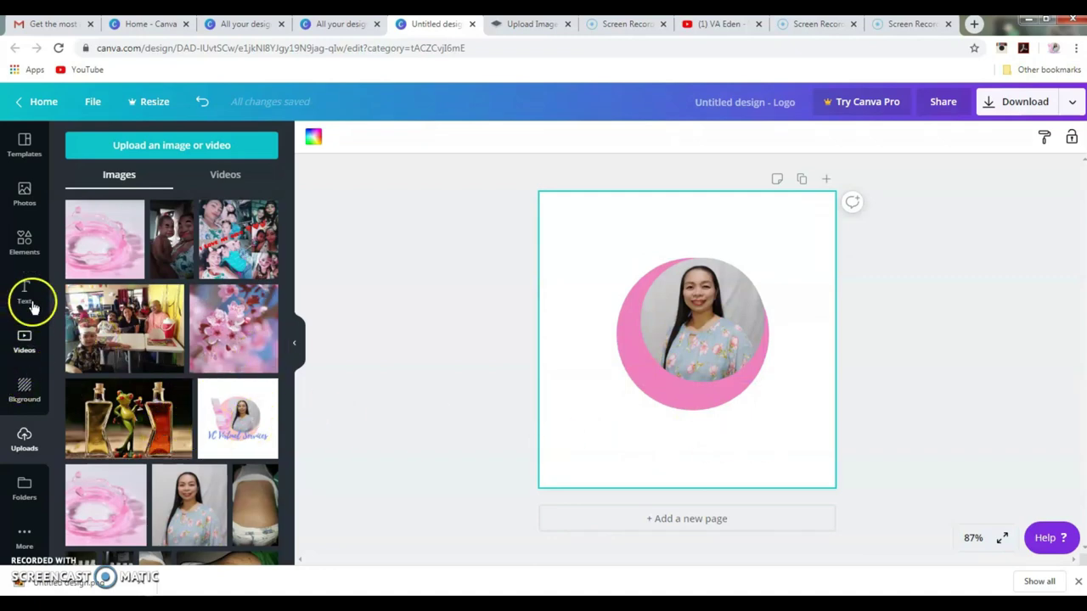
Step: Search the elements library for "v" and browse the letter designs
click(24, 242)
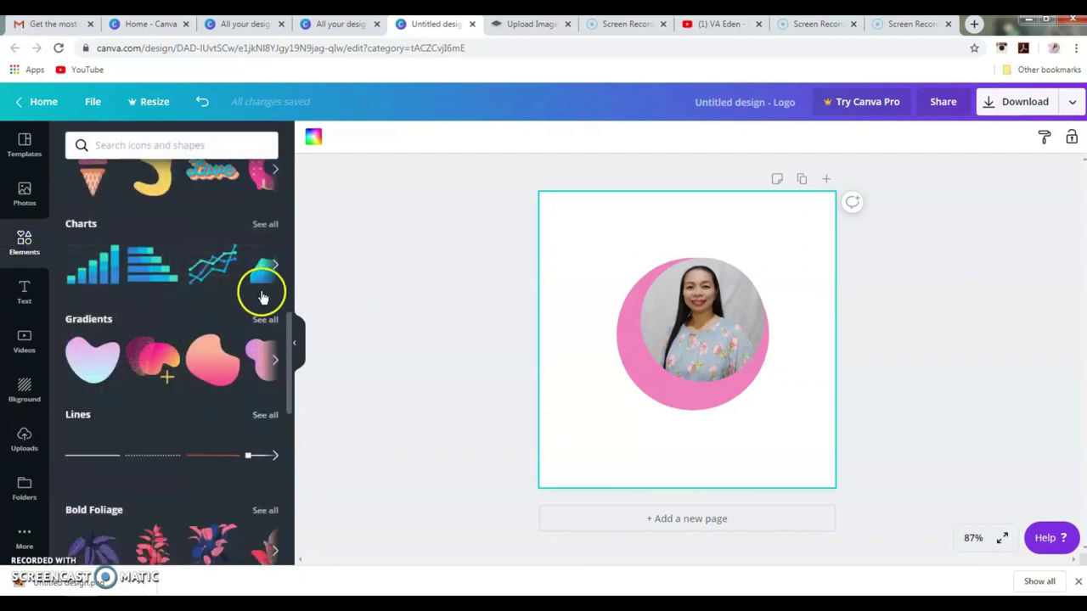
click(186, 150)
text(v)
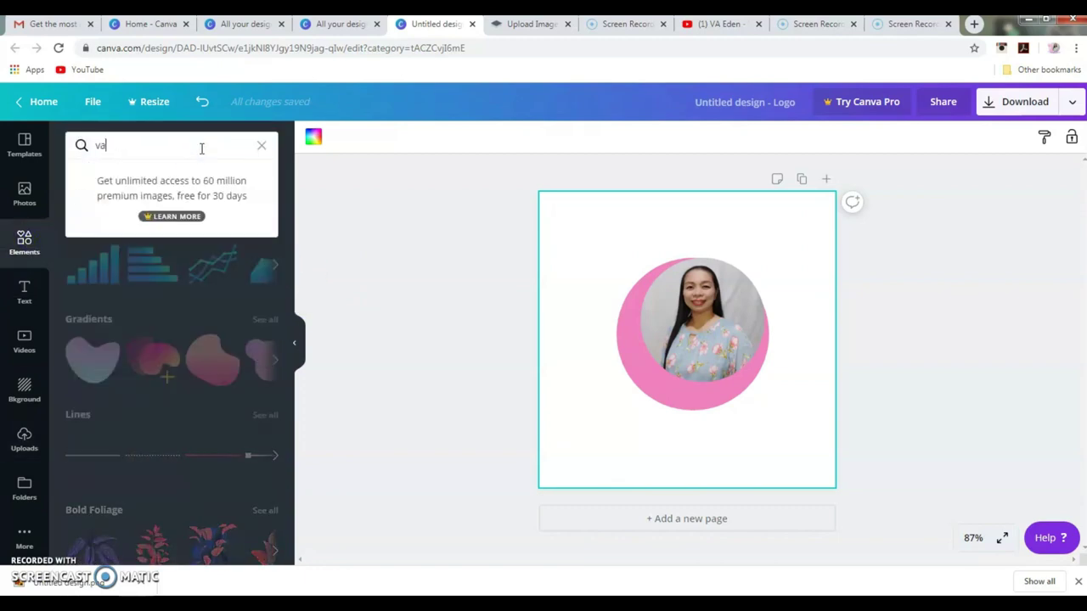
key(Return)
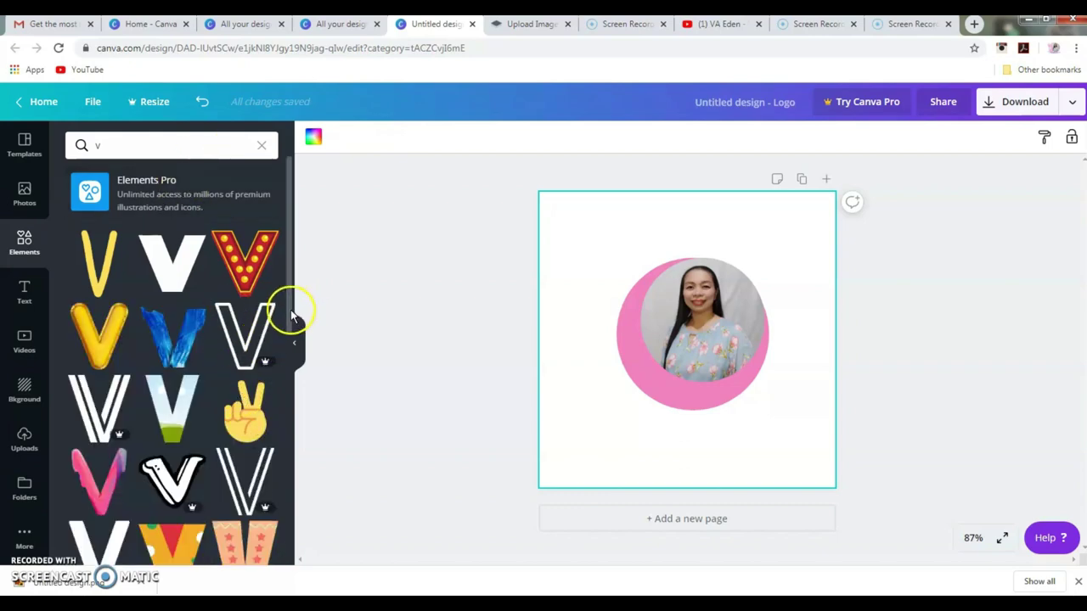
drag(286, 311, 287, 565)
scroll(283, 456, up, 10)
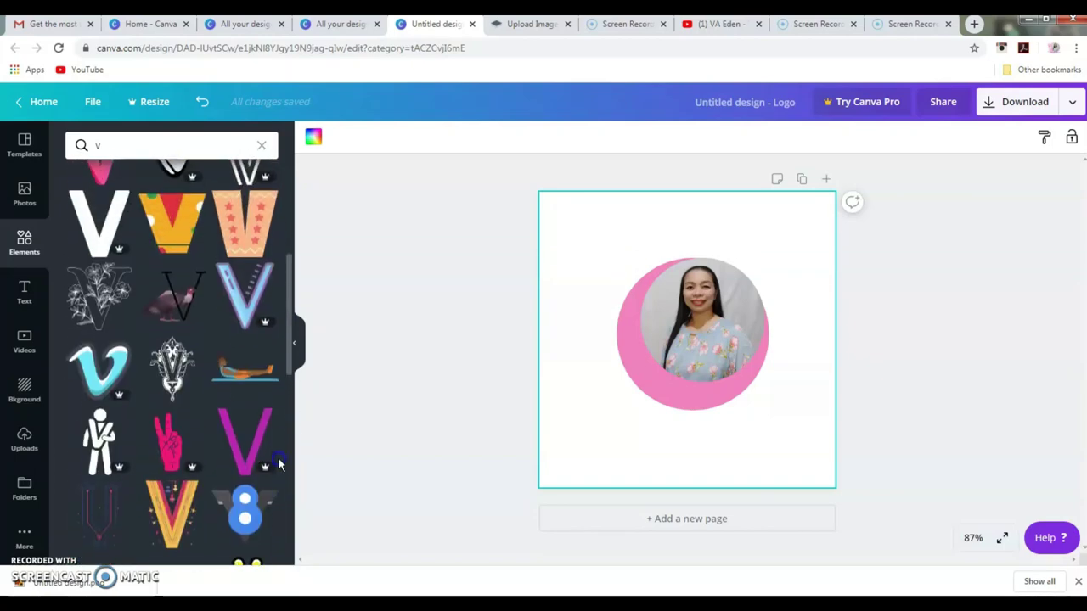
scroll(278, 399, up, 1)
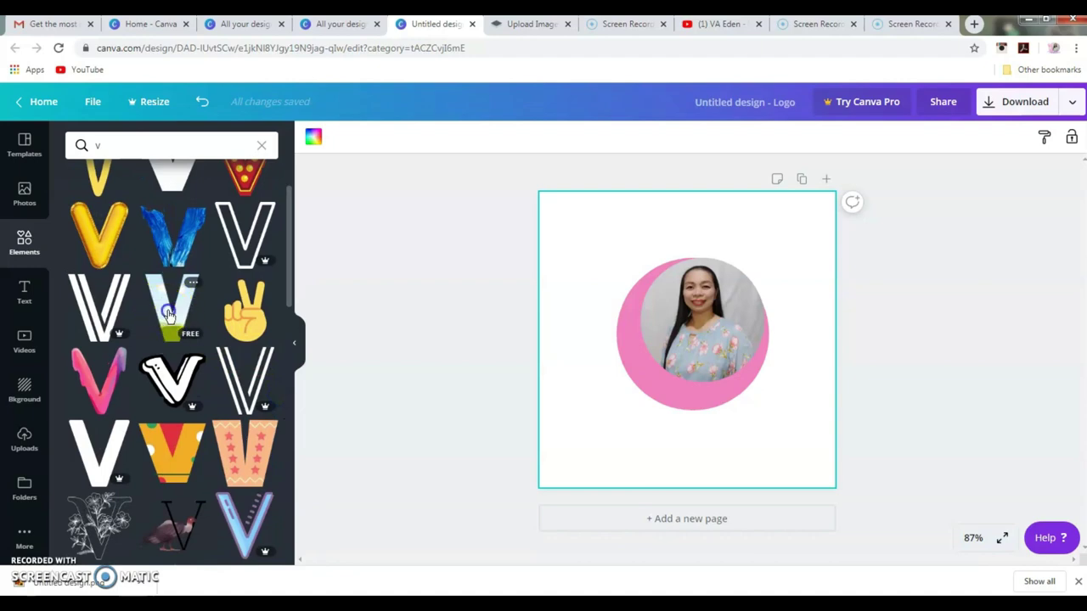
Step: Try a V-shaped letter frame overlapping the pink circle's left side, shrink it slightly, and remove it from the page
drag(169, 315, 583, 299)
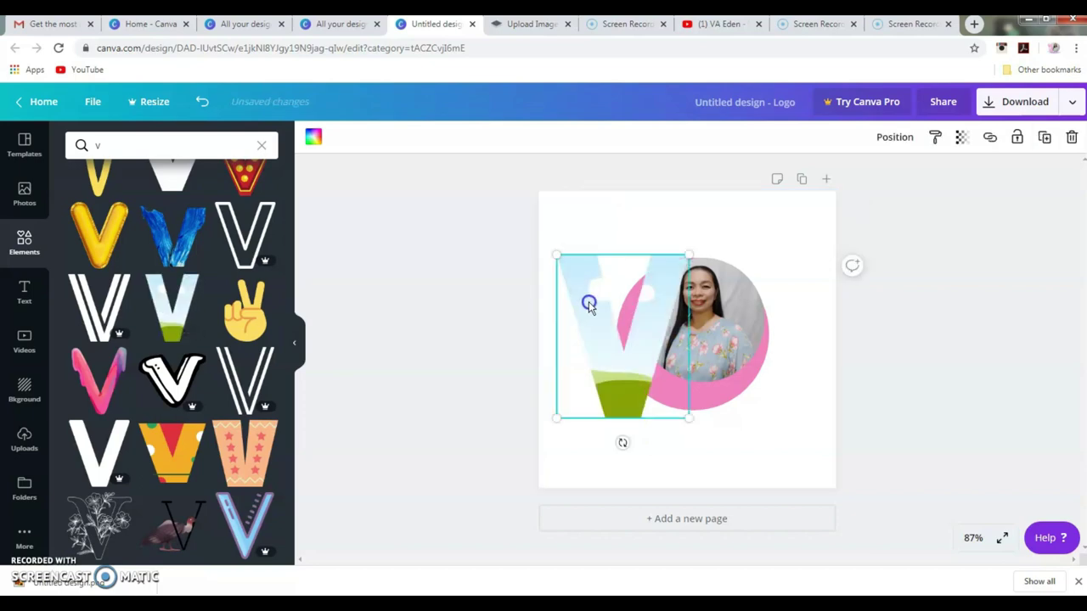
drag(554, 418, 575, 405)
scroll(215, 384, up, 2)
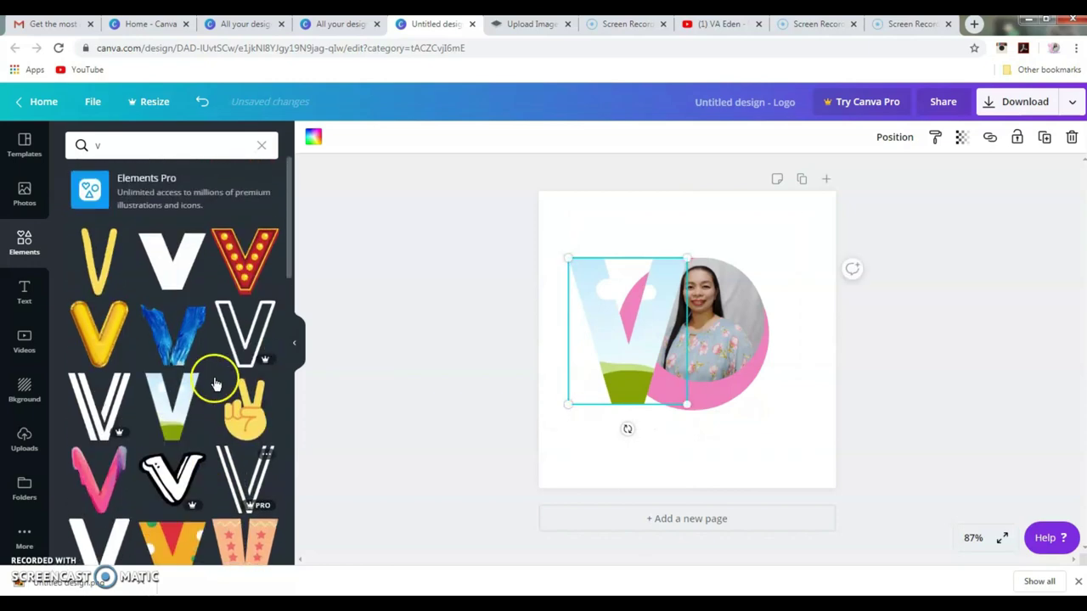
scroll(215, 384, down, 10)
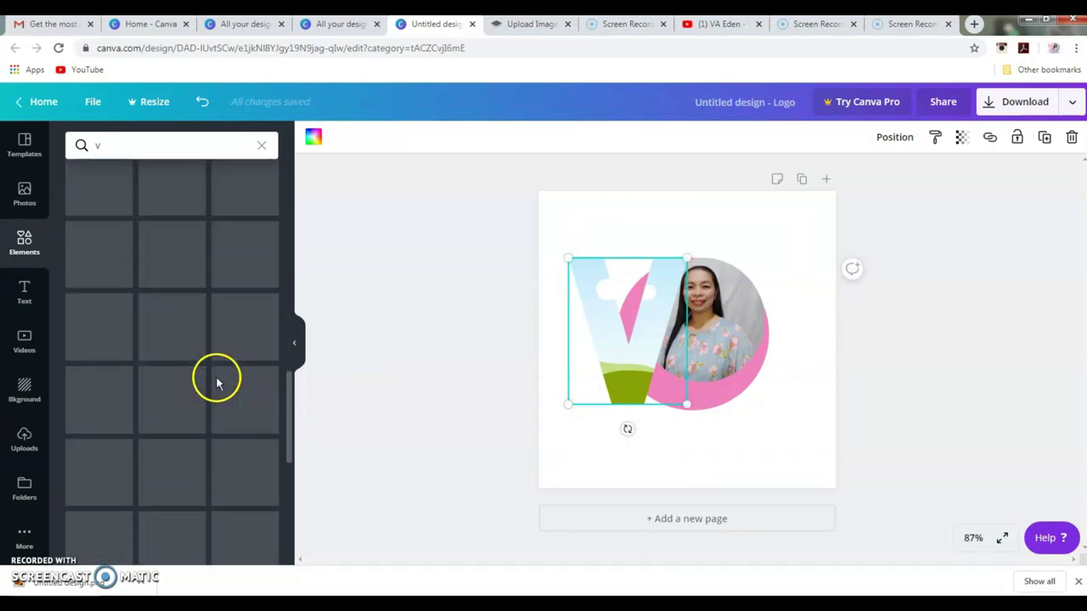
scroll(215, 374, up, 5)
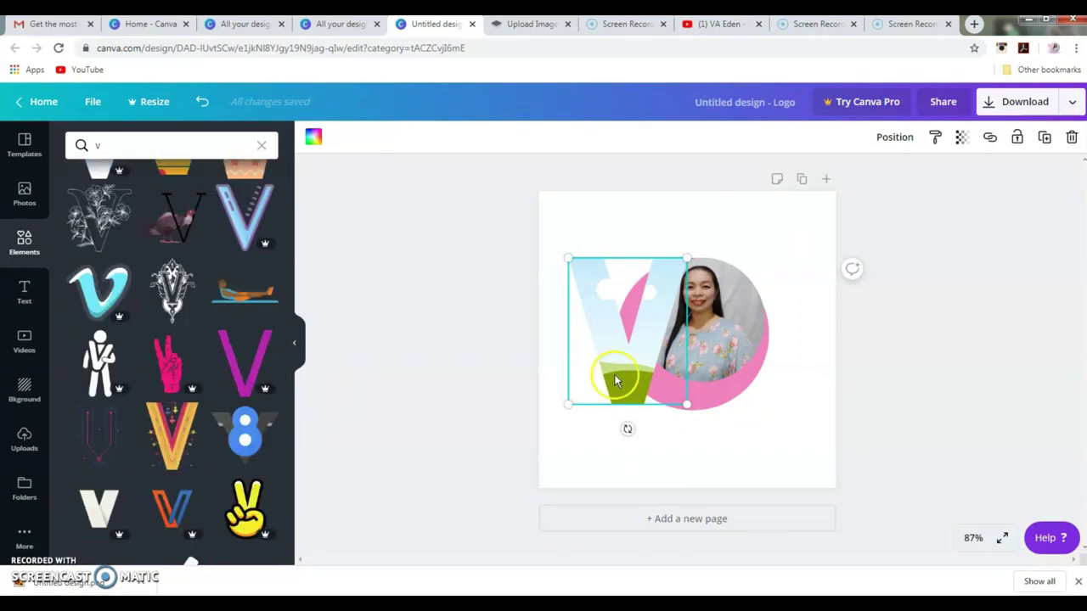
drag(566, 403, 613, 392)
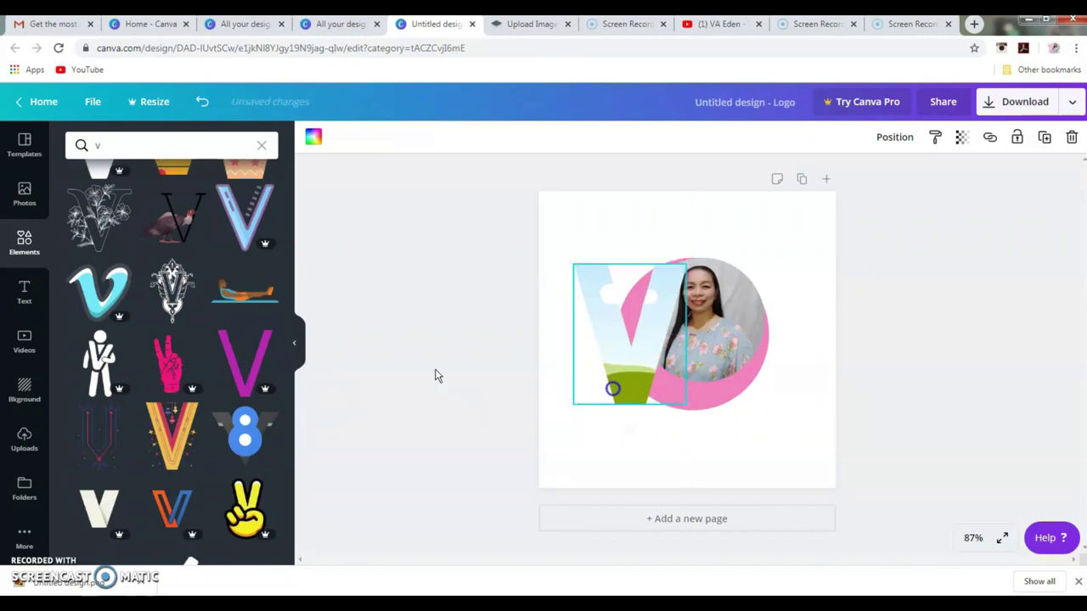
scroll(223, 335, up, 3)
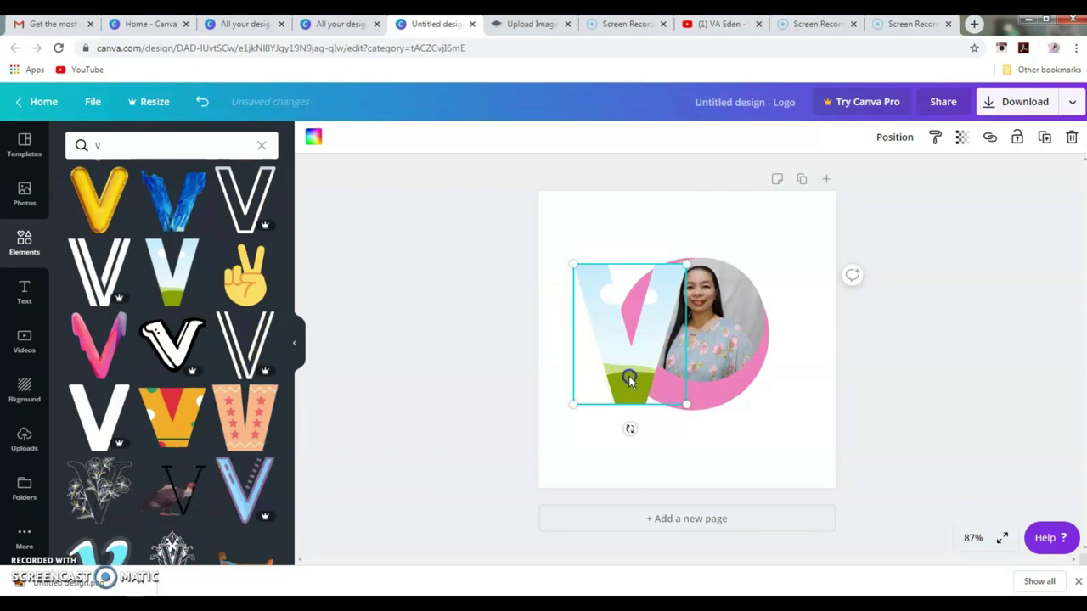
drag(628, 376, 383, 325)
Step: Add the floral line-art V to the page and place it overlapping the pink circle's left side
click(117, 486)
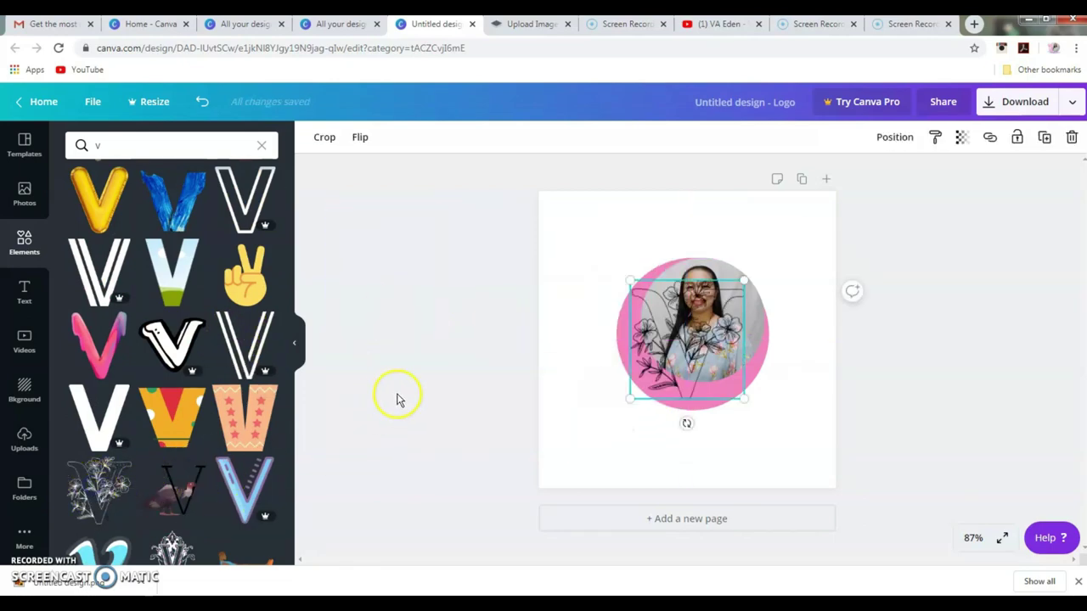
drag(671, 356, 632, 348)
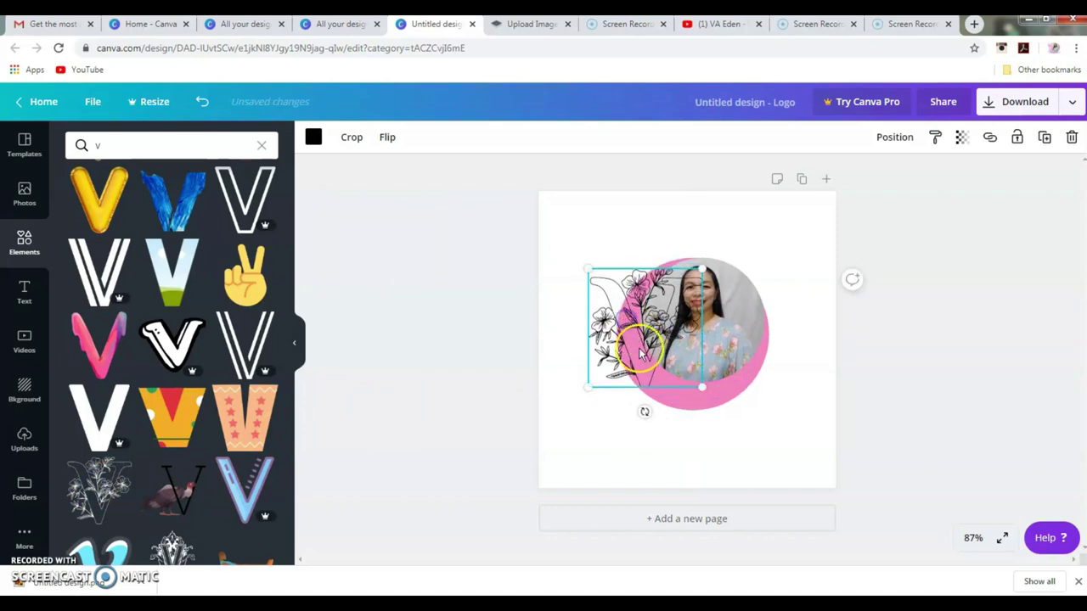
click(643, 355)
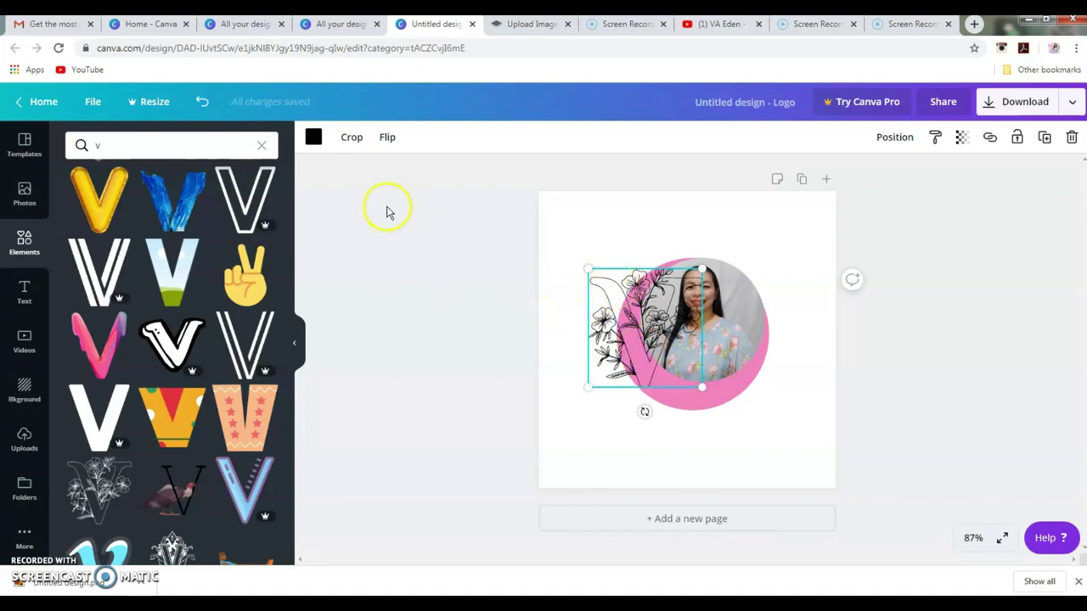
Step: Recolor the floral V red using the custom colour #f10715
click(315, 138)
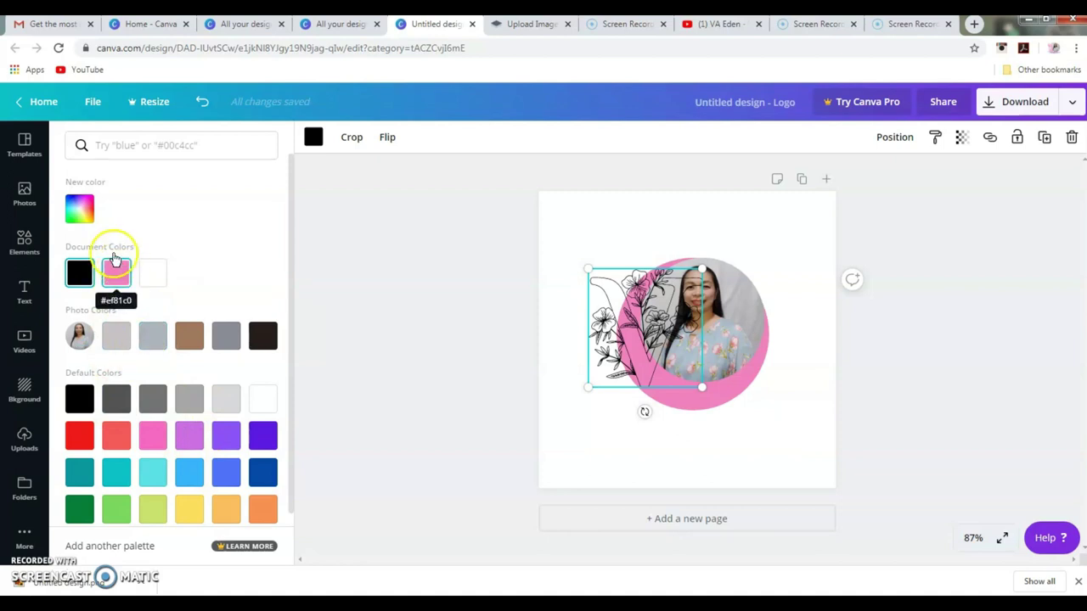
click(85, 213)
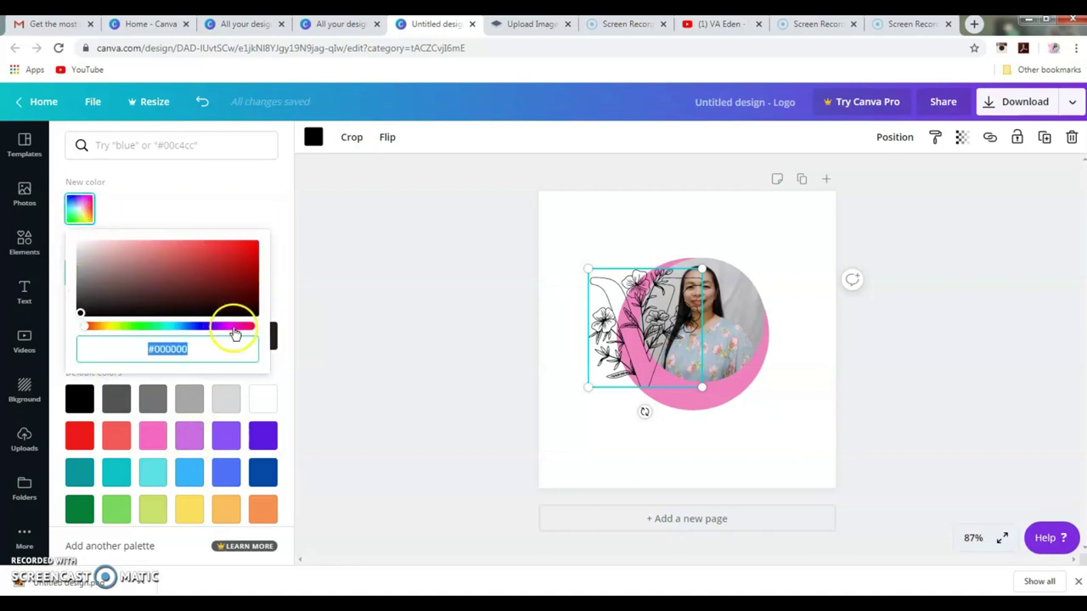
drag(241, 336, 251, 331)
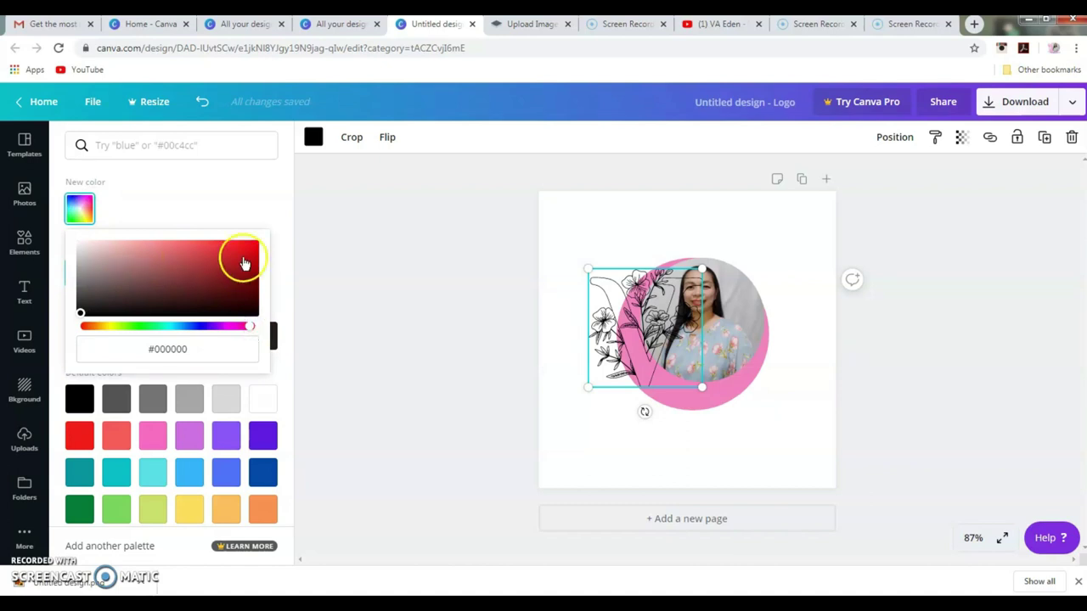
drag(244, 264, 243, 253)
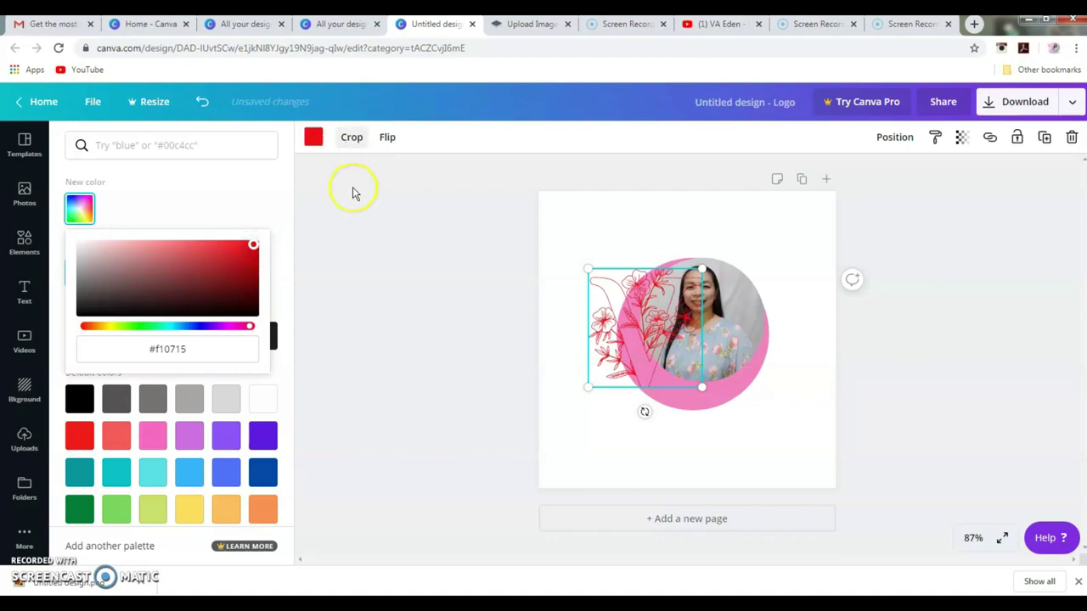
click(365, 212)
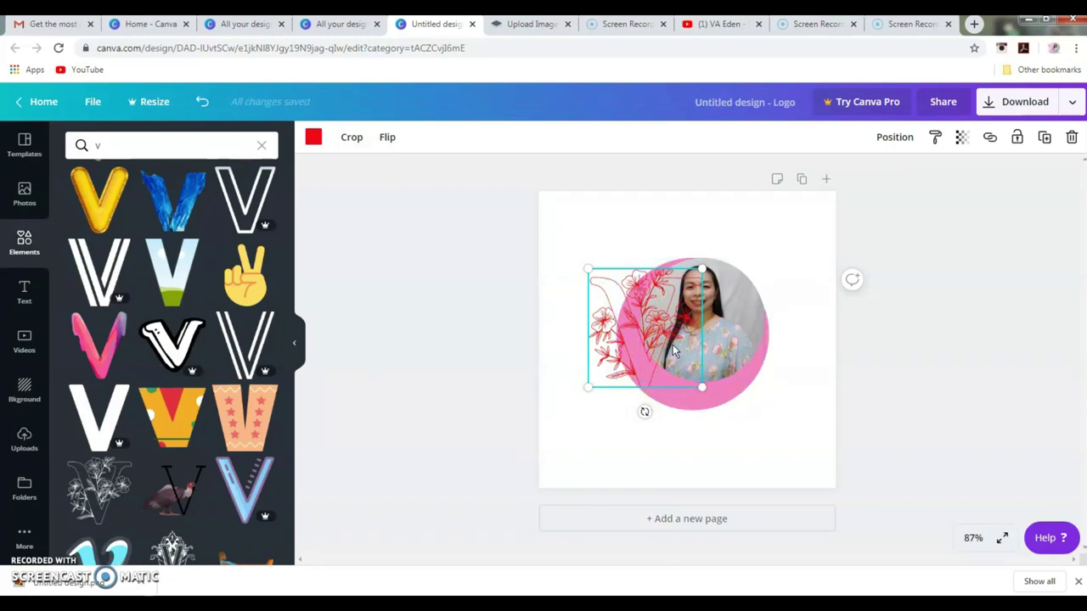
Step: Try a dark blue page background and undo it
click(649, 380)
click(609, 430)
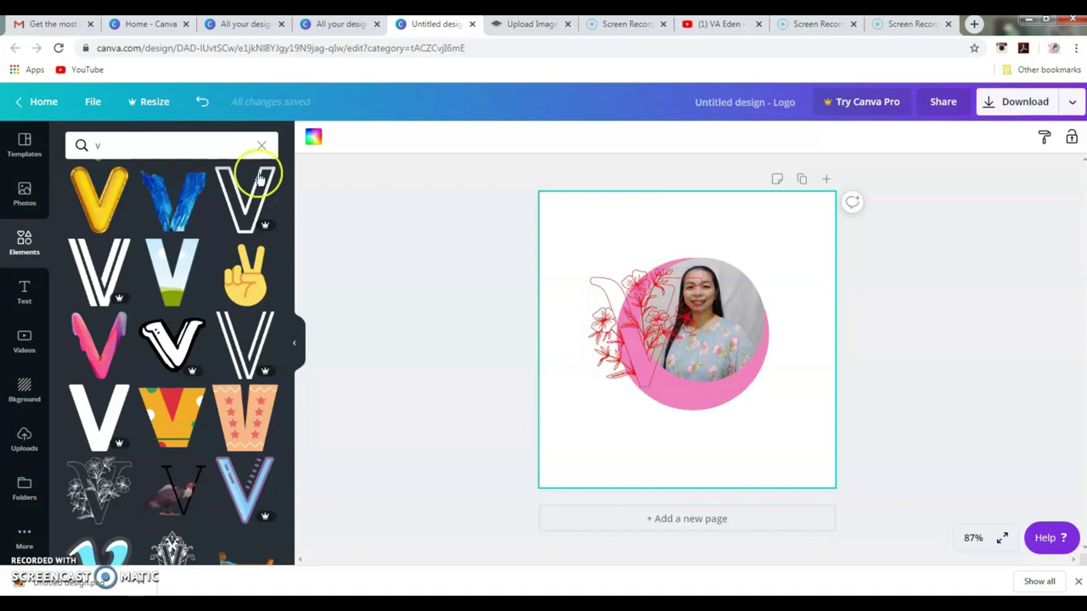
click(313, 140)
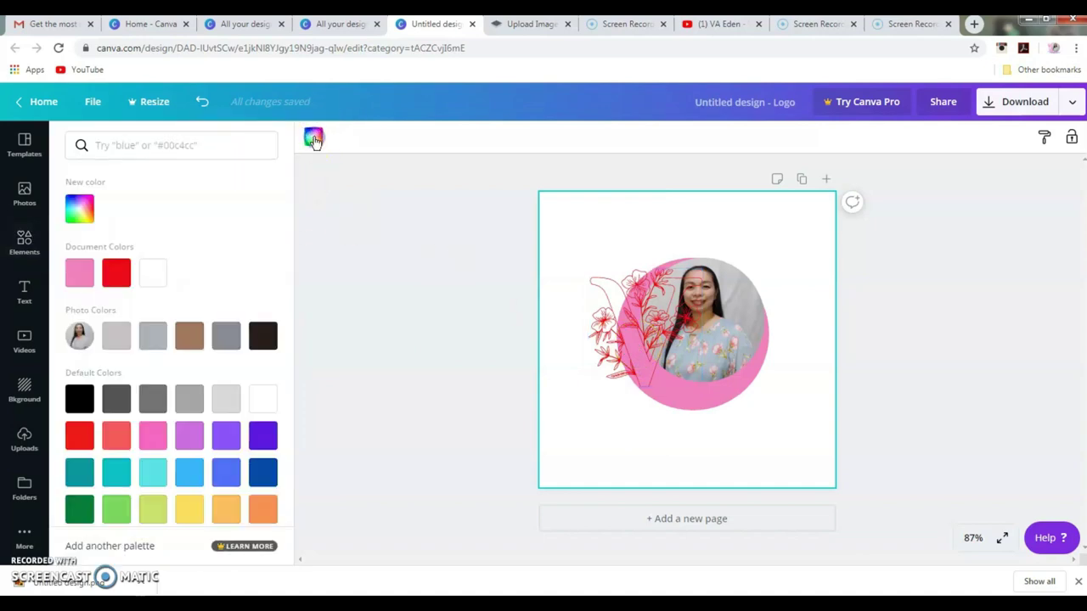
click(265, 479)
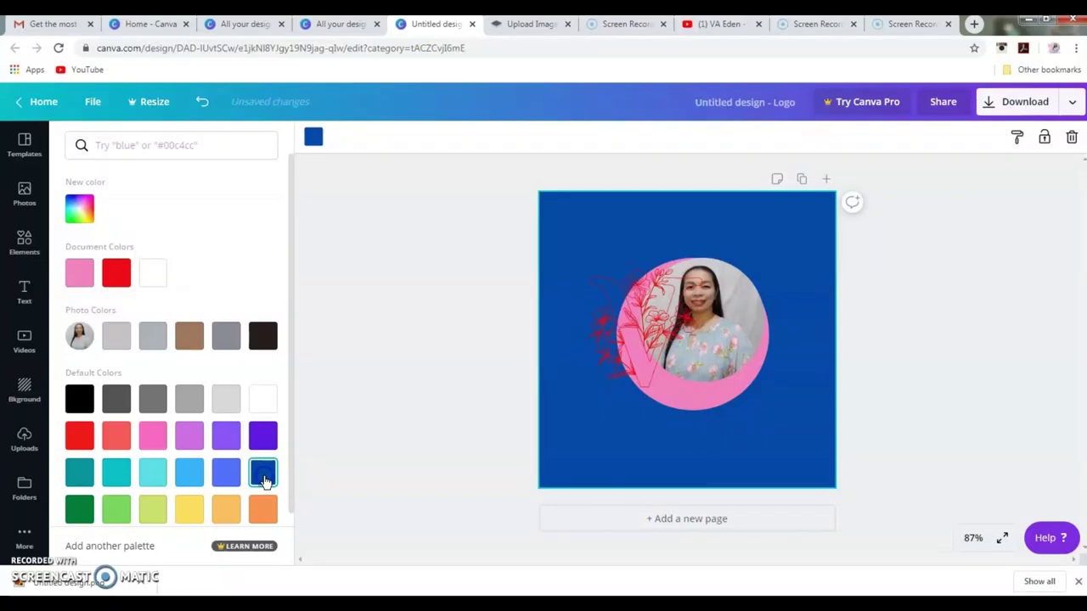
click(202, 103)
Step: Recolor the floral V dark blue from the default colours and deselect it
click(635, 344)
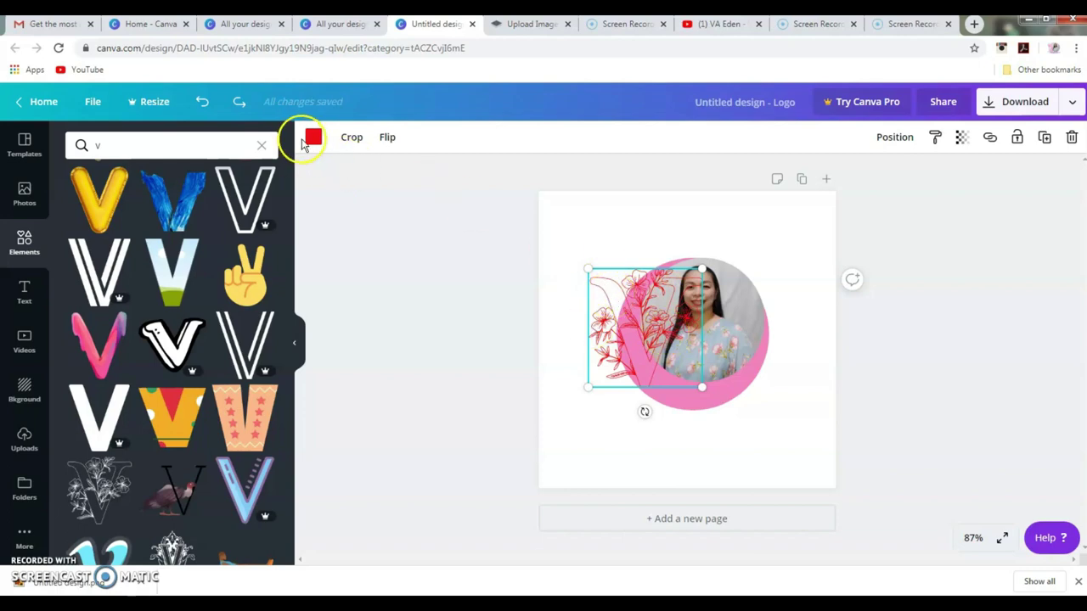
click(305, 140)
click(262, 472)
click(637, 344)
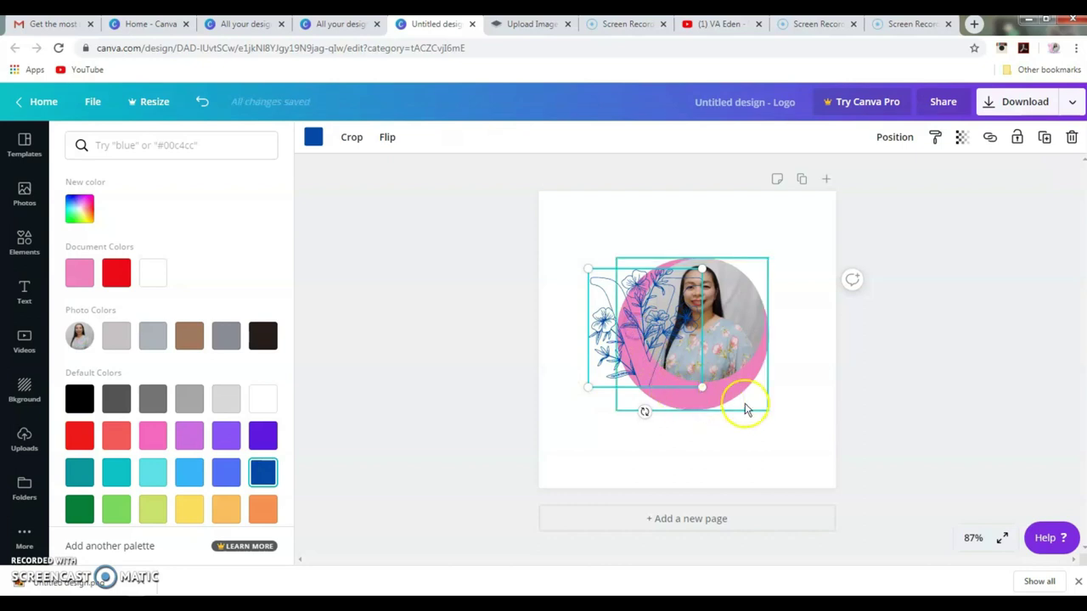
click(811, 415)
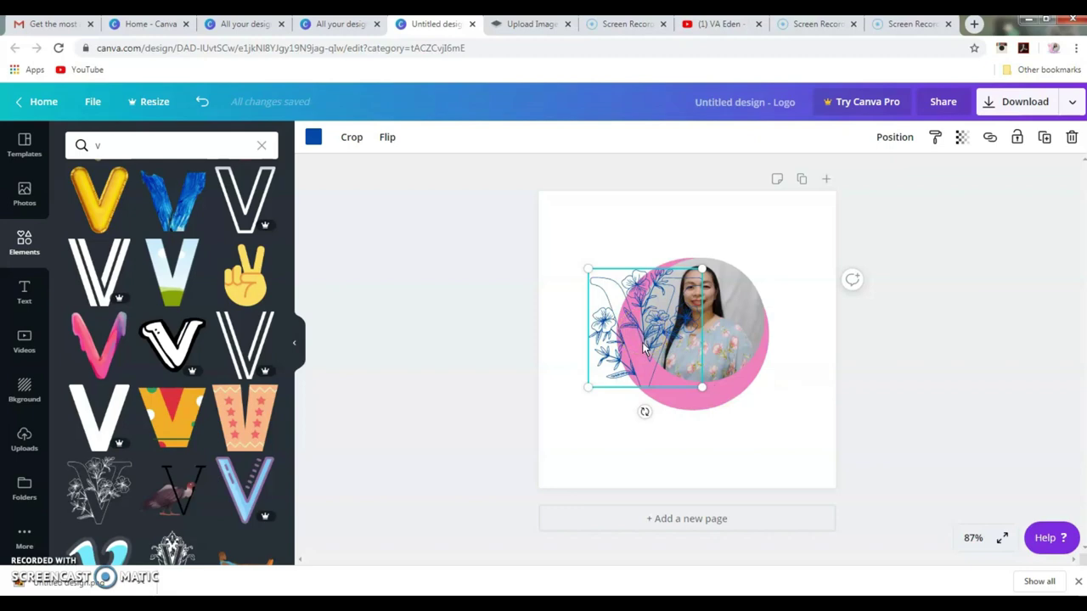
Step: Move the floral V and the portrait aside to the page's upper corners and delete the pink circle
click(701, 387)
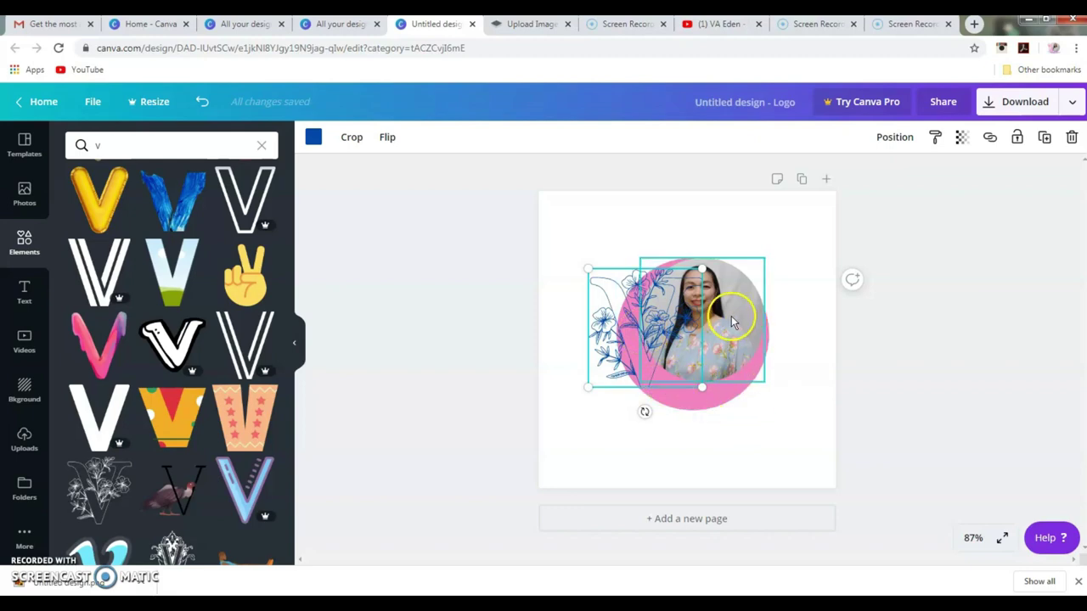
click(645, 402)
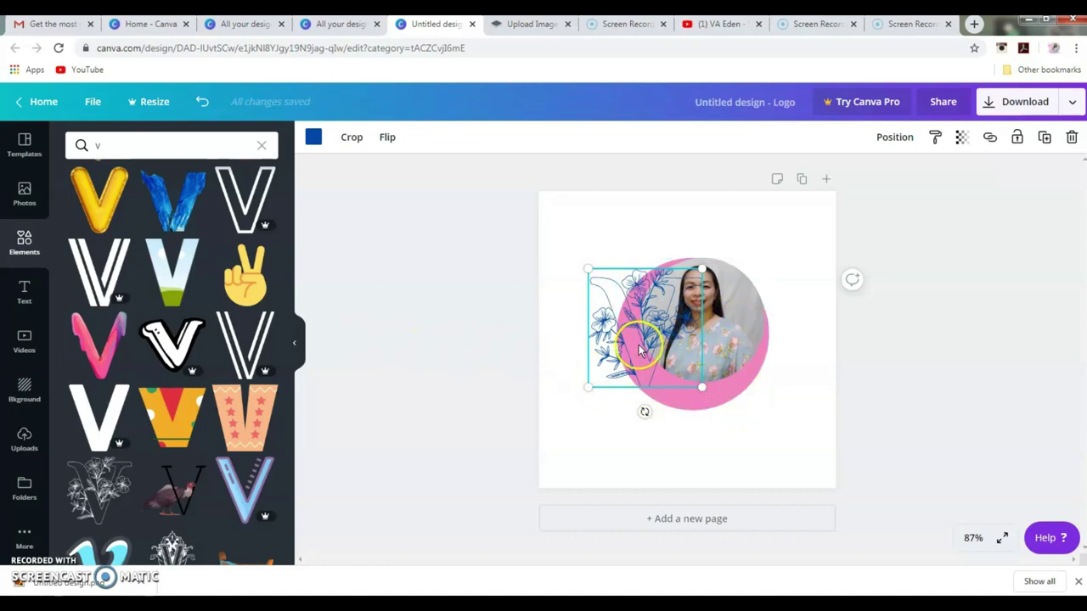
drag(641, 350, 568, 251)
click(625, 387)
drag(625, 387, 676, 363)
click(682, 357)
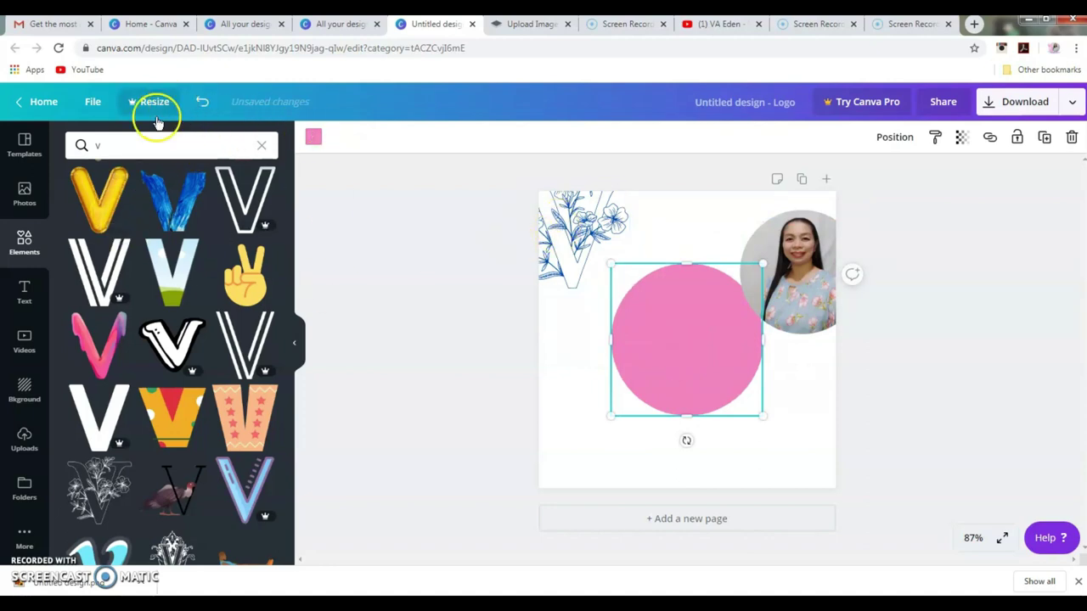
click(1072, 138)
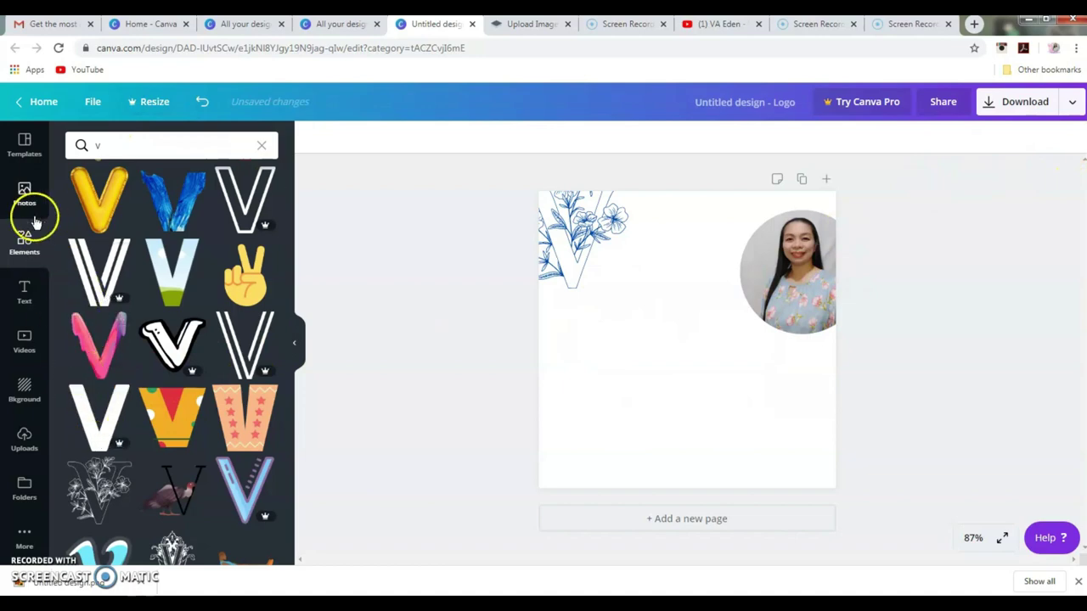
Step: Add a circular frame from the elements library and place it near the centre of the page
click(23, 244)
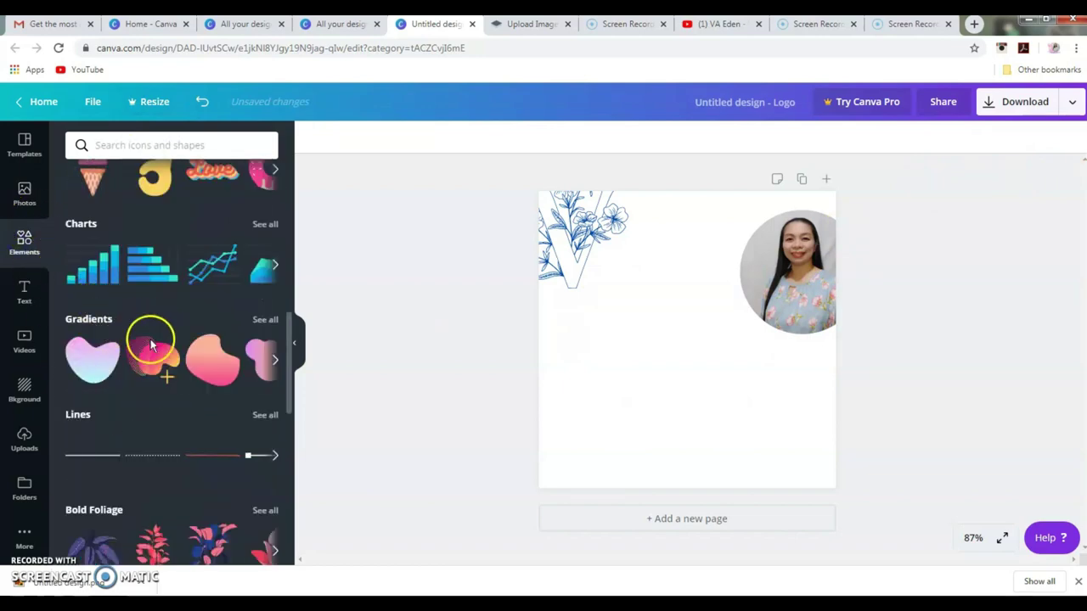
scroll(145, 368, up, 5)
scroll(150, 377, down, 3)
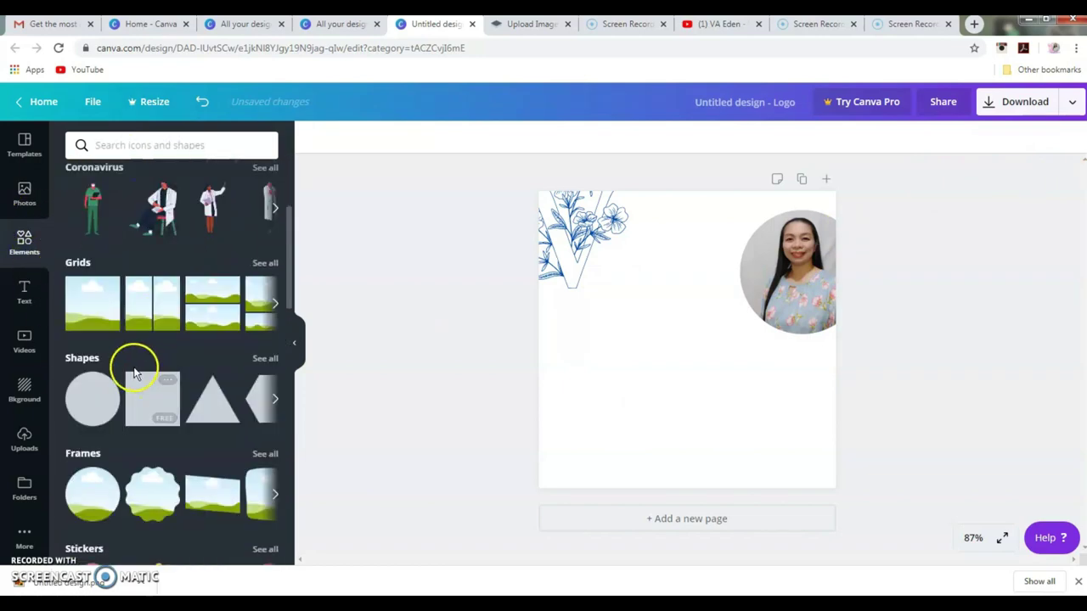
click(93, 493)
drag(699, 354, 698, 339)
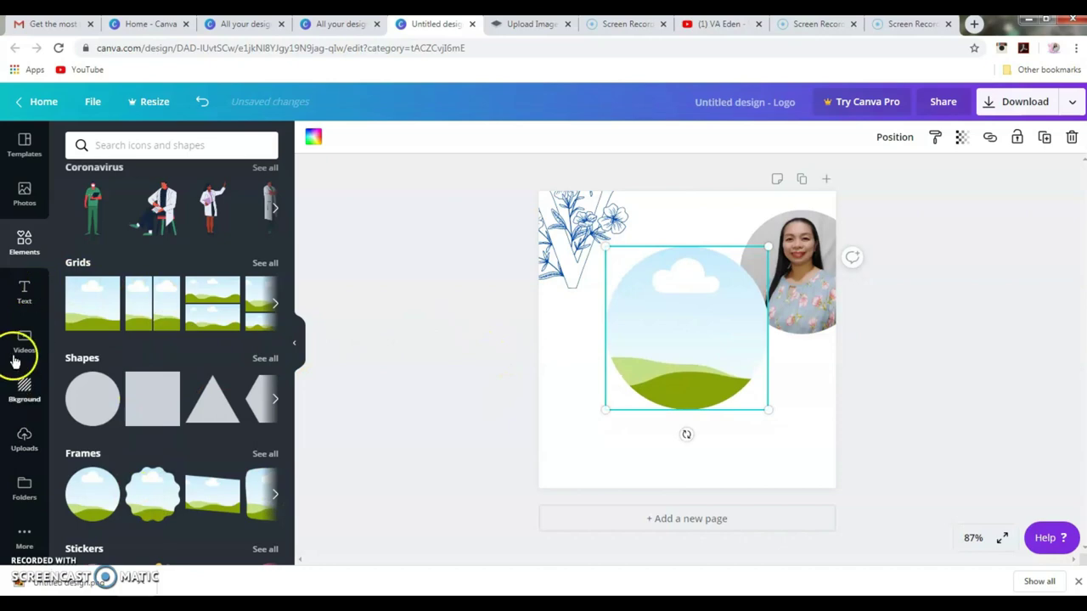
Step: Fill the new circular frame with the uploaded pink water splash image
click(26, 392)
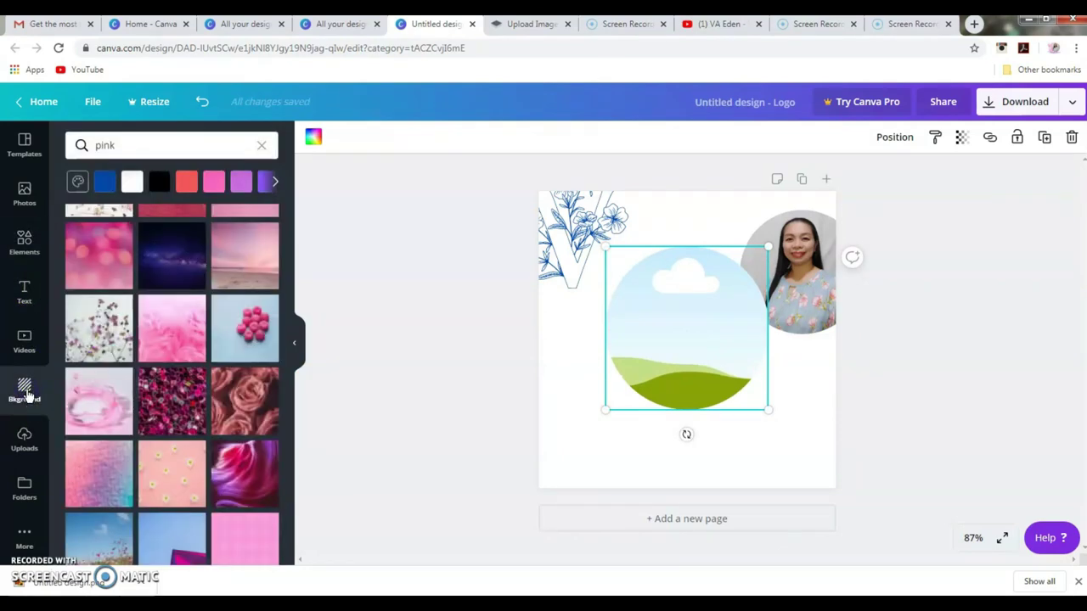
scroll(117, 301, up, 3)
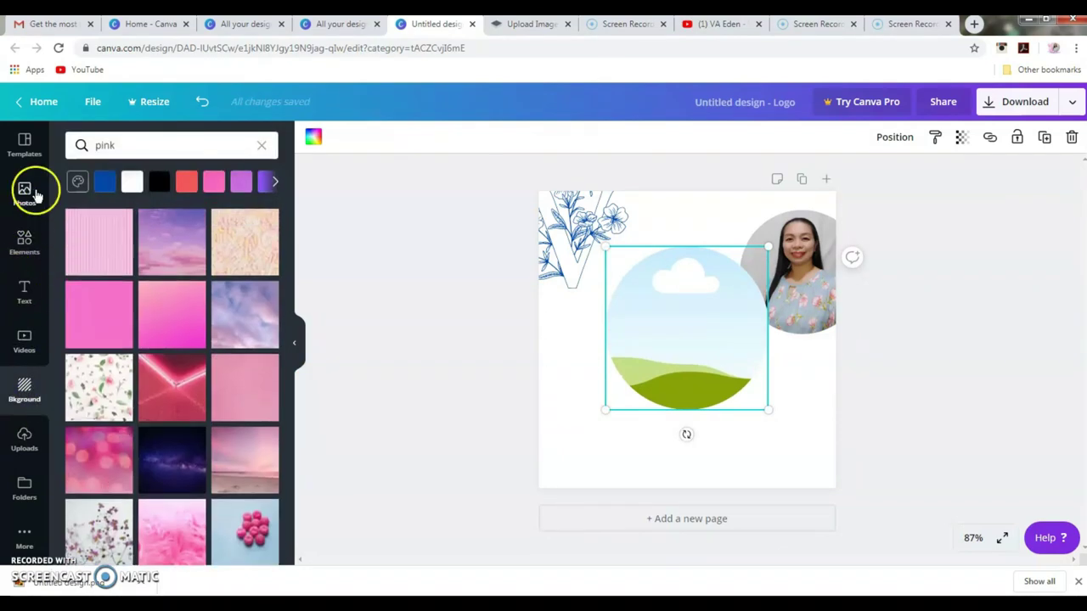
click(24, 438)
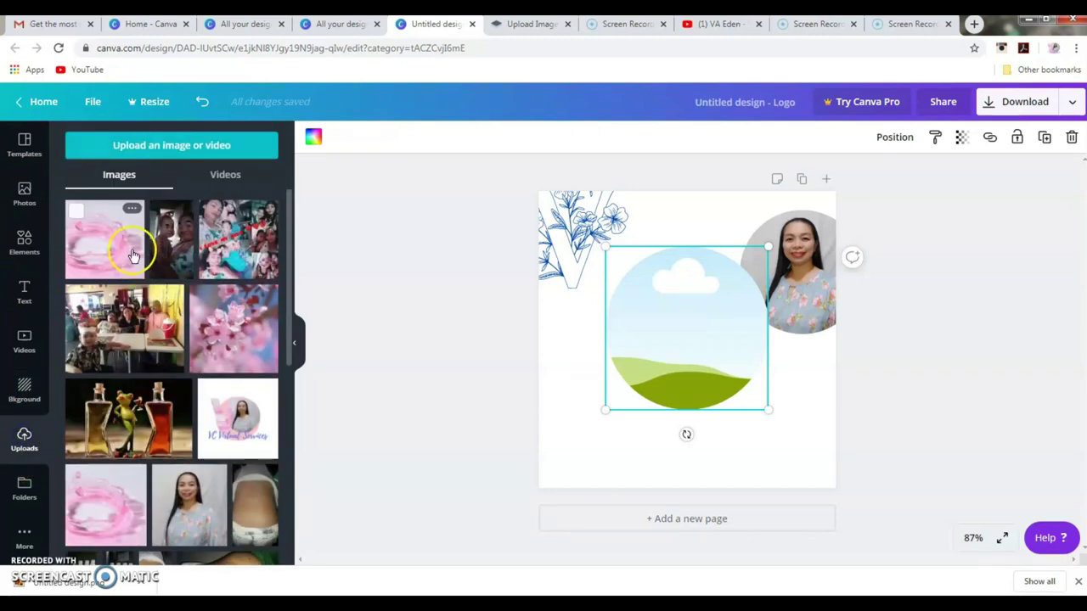
click(102, 242)
drag(99, 237, 574, 339)
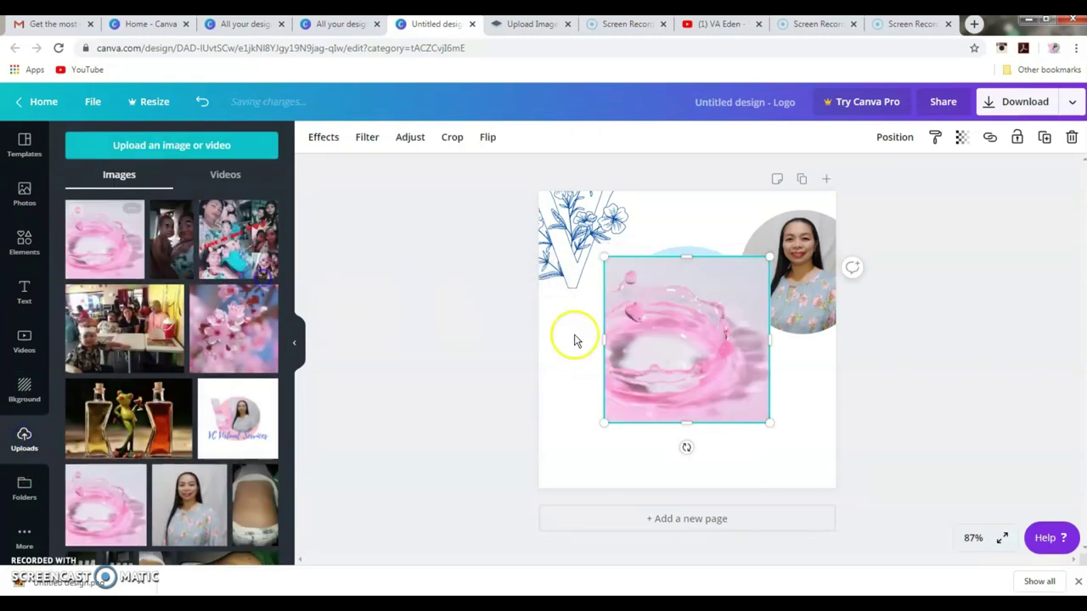
drag(684, 343, 685, 328)
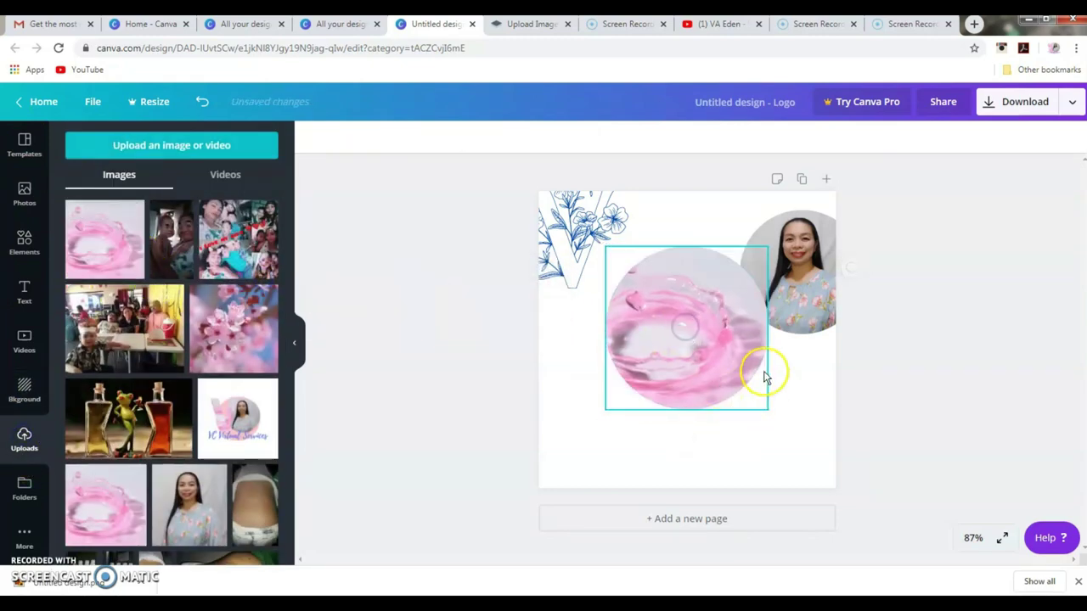
Step: Send the large circular frame to the back and move the portrait to the page's lower-right edge
click(799, 302)
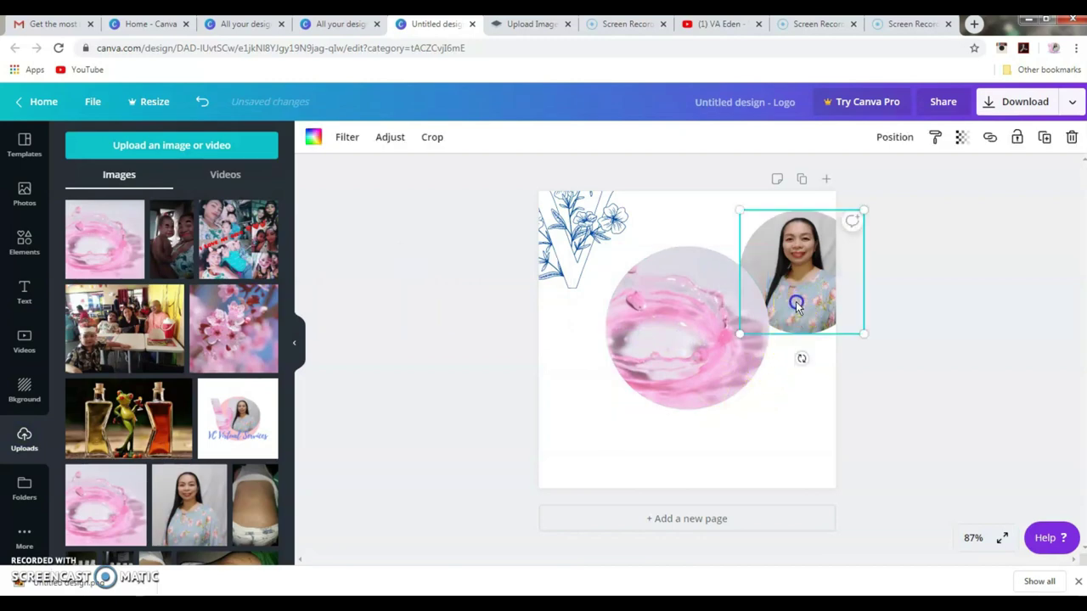
drag(796, 301, 802, 336)
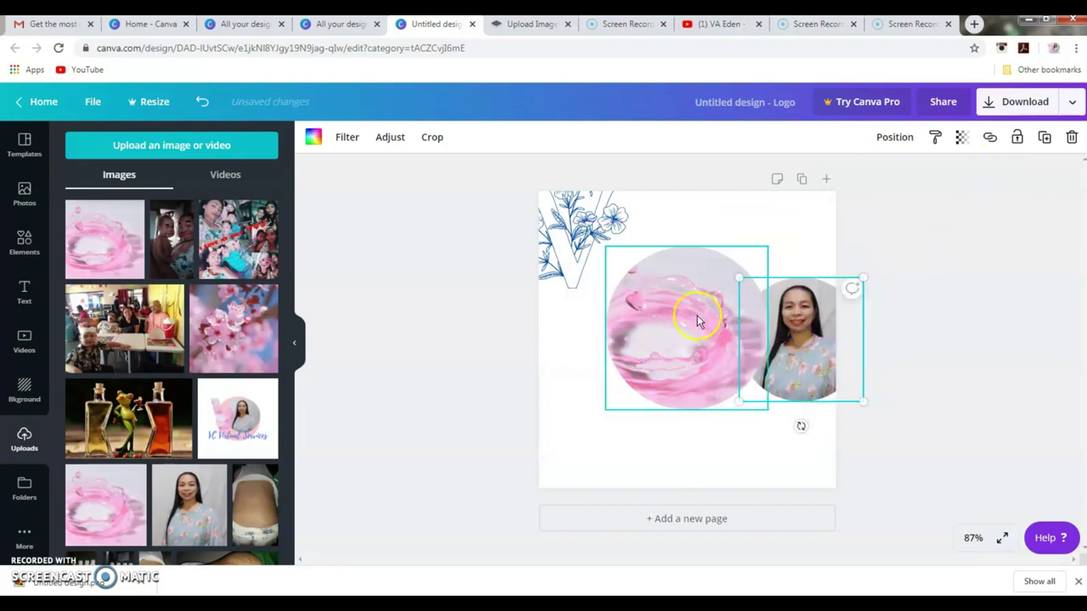
right_click(652, 306)
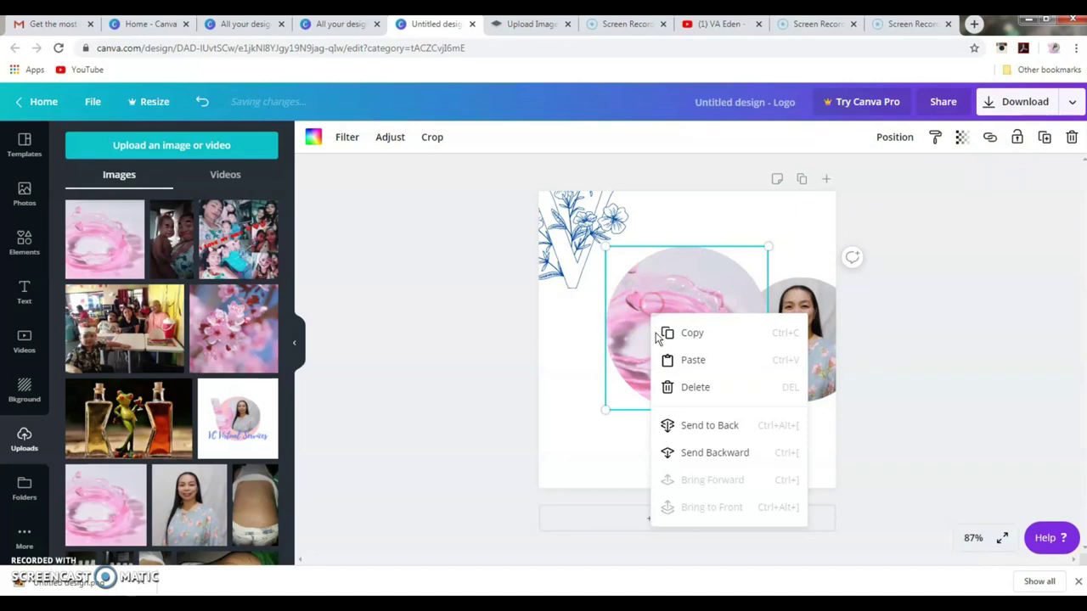
click(716, 434)
drag(797, 346, 805, 418)
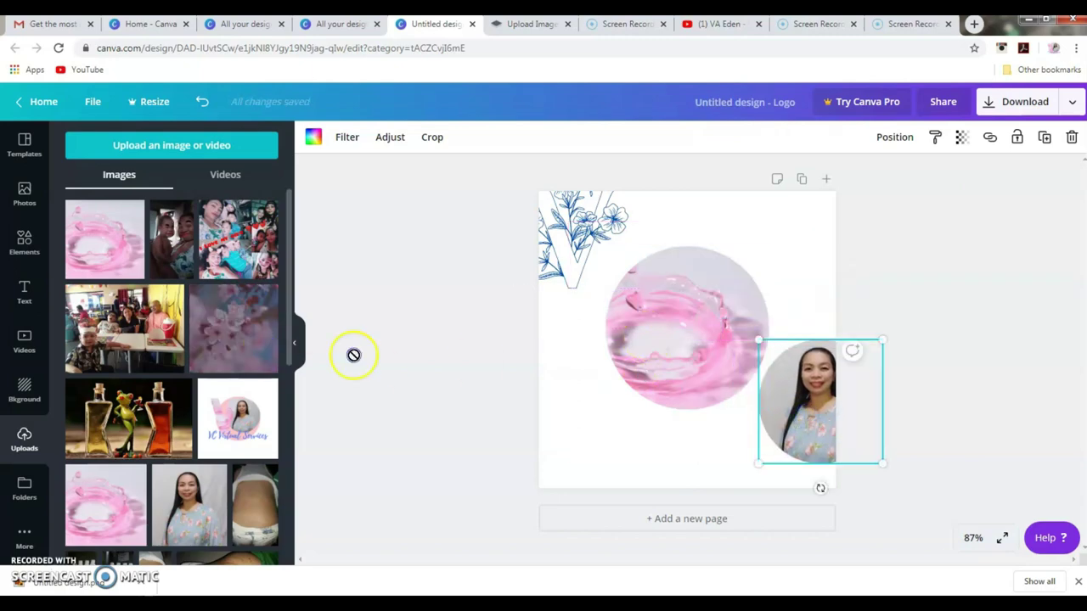
Step: Replace the large frame's image with the uploaded cherry blossom photo and try the portrait over it
drag(353, 355, 661, 340)
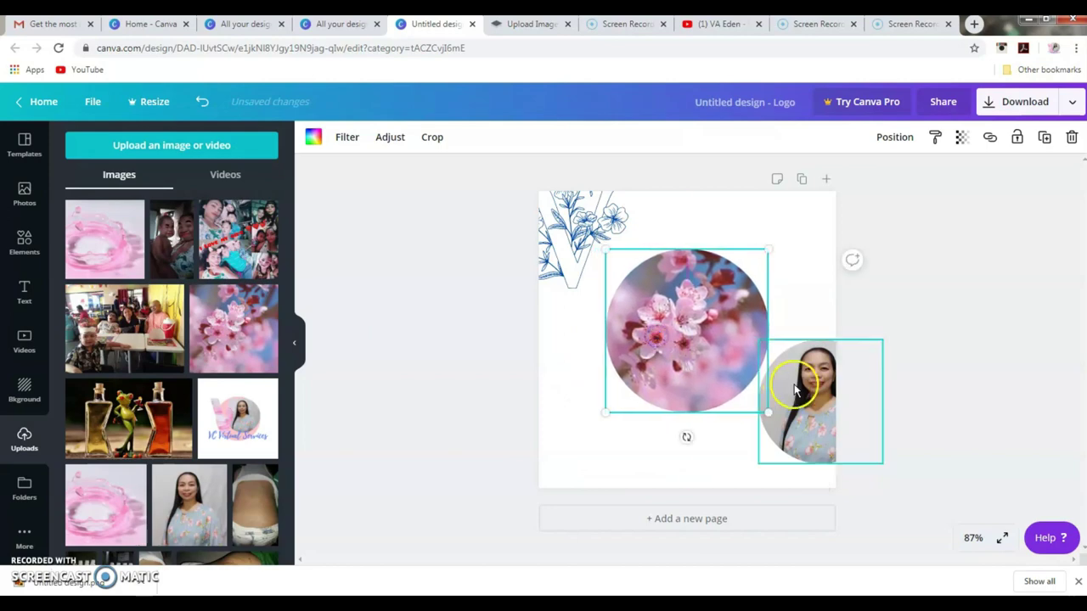
drag(796, 389, 615, 328)
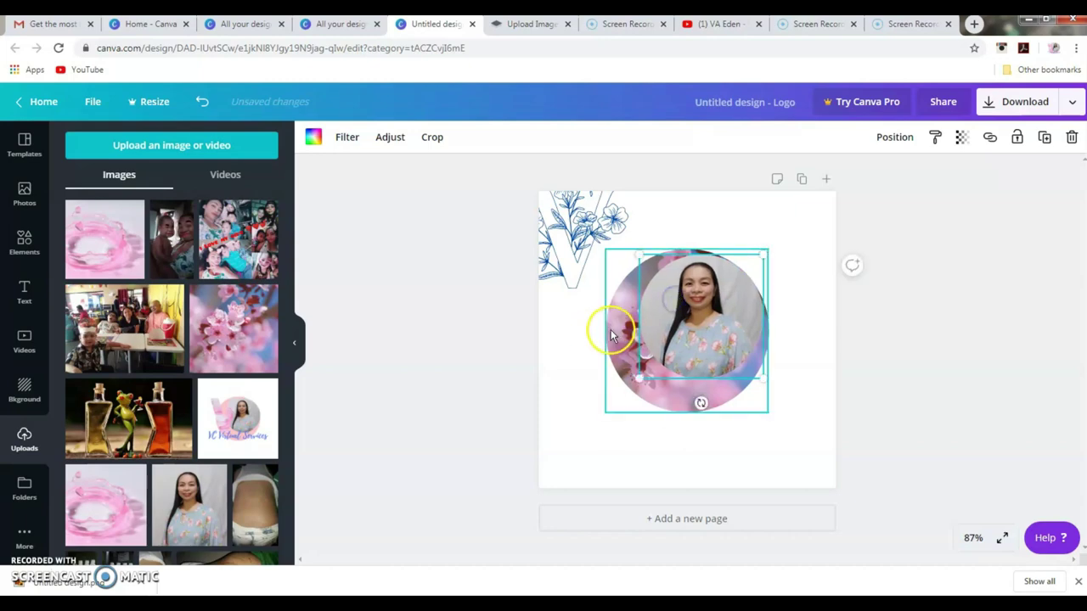
key(ctrl+z)
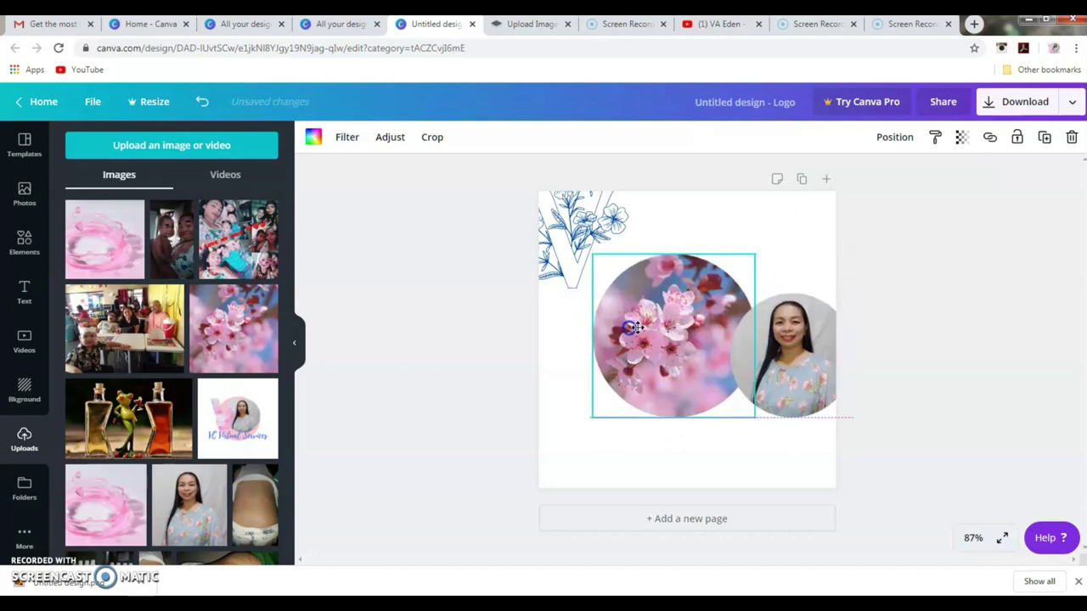
Step: Enlarge the cherry blossom photo inside its circular frame and reposition it so the flower cluster sits in the lower-left part
double_click(652, 335)
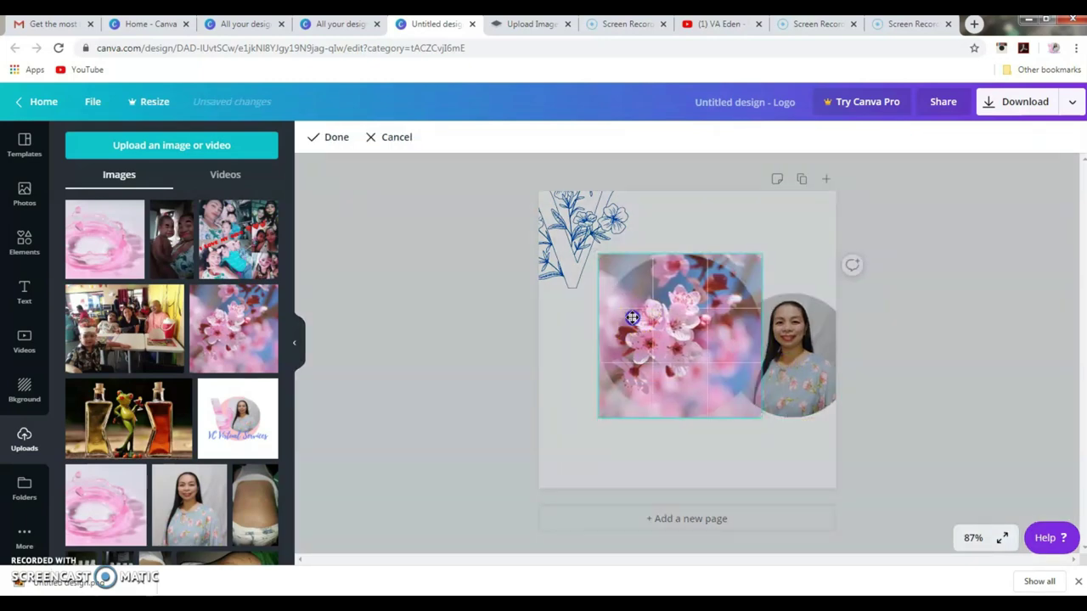
drag(595, 252, 564, 246)
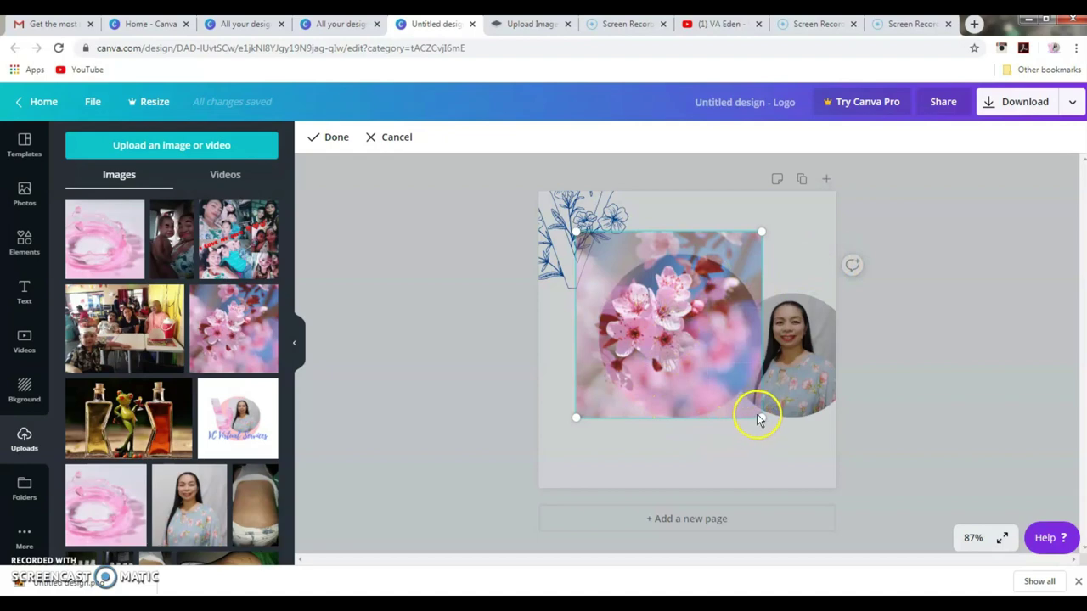
drag(760, 419, 786, 439)
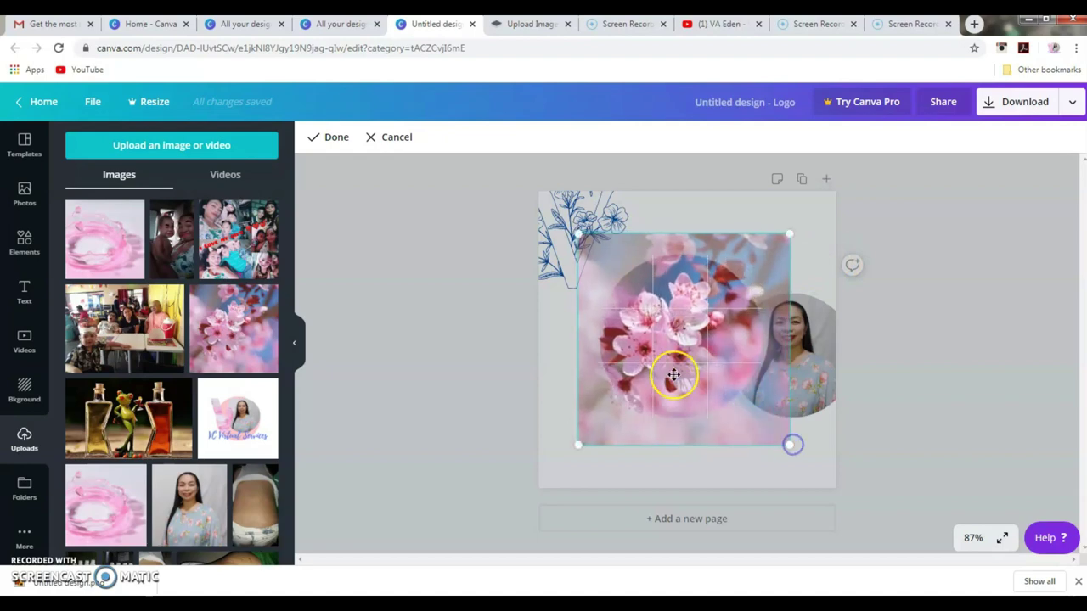
drag(674, 371, 655, 418)
click(800, 369)
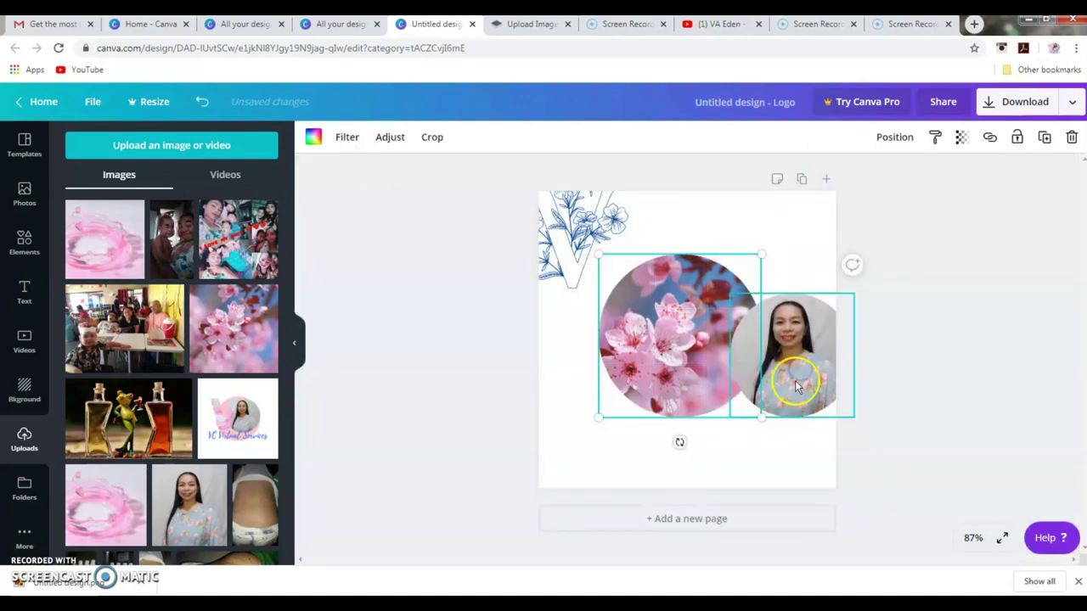
Step: Place the circular portrait over the cherry blossom circle and enlarge it slightly
drag(800, 368, 702, 337)
click(634, 389)
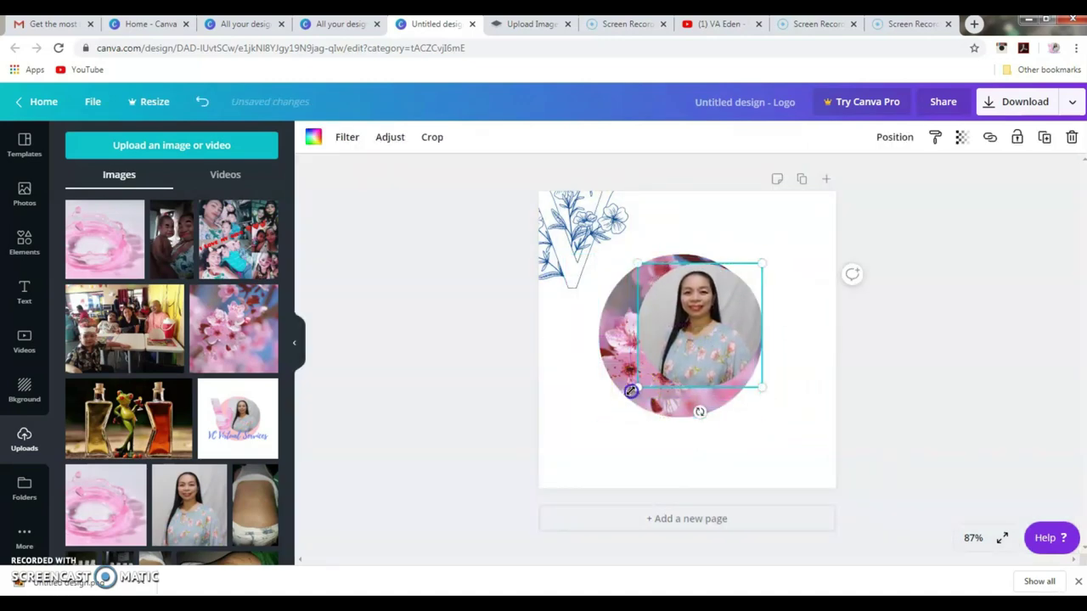
drag(631, 390, 624, 397)
drag(668, 365, 669, 362)
Step: Place the floral letter V over the circle's left edge and align the portrait with the blossom circle's upper and right edges
drag(571, 275, 620, 367)
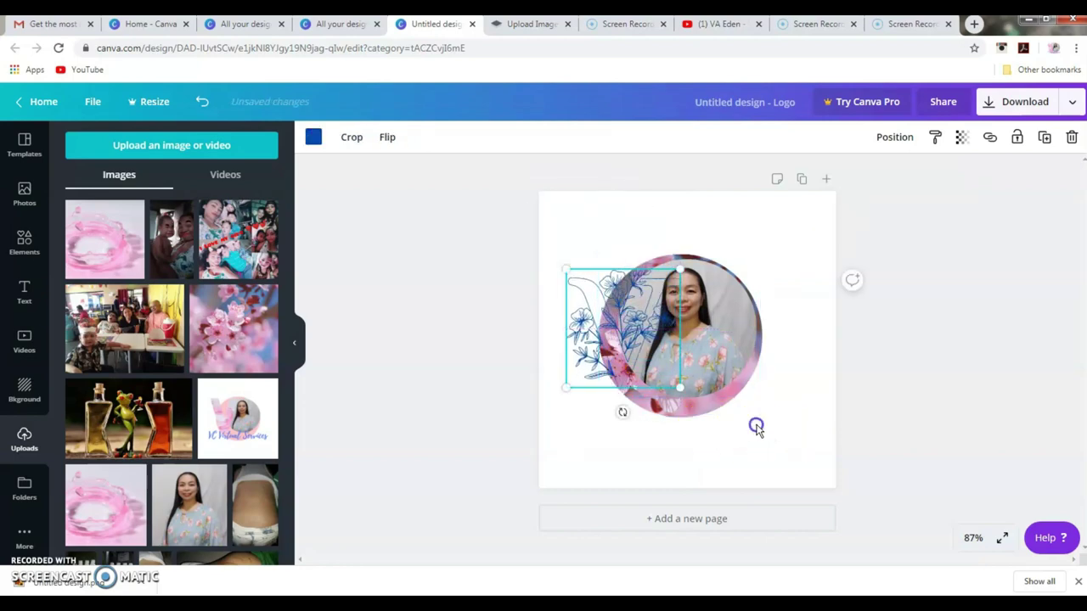
click(756, 427)
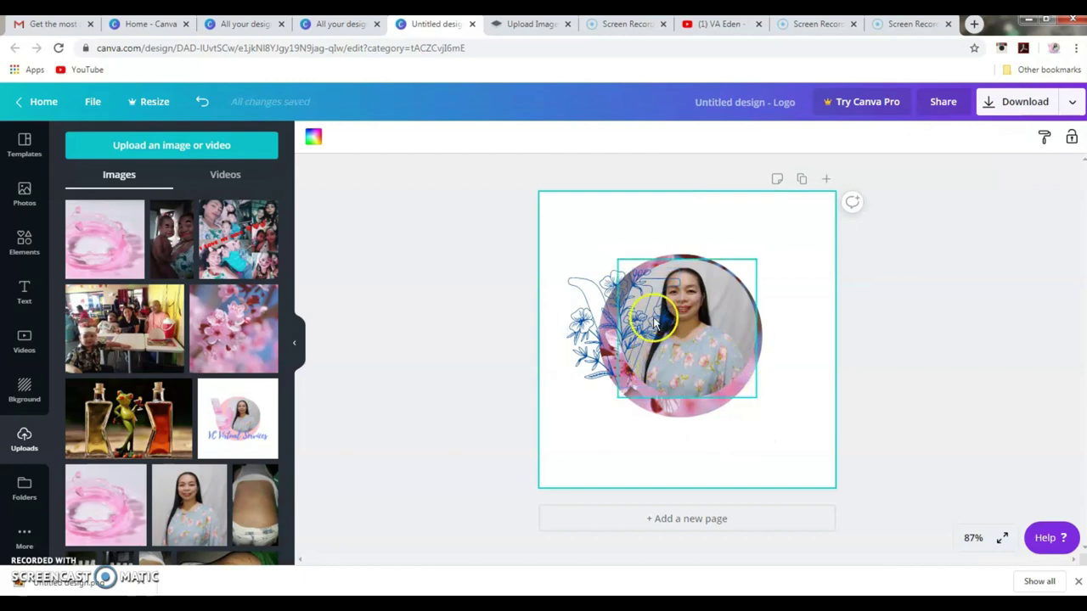
click(714, 331)
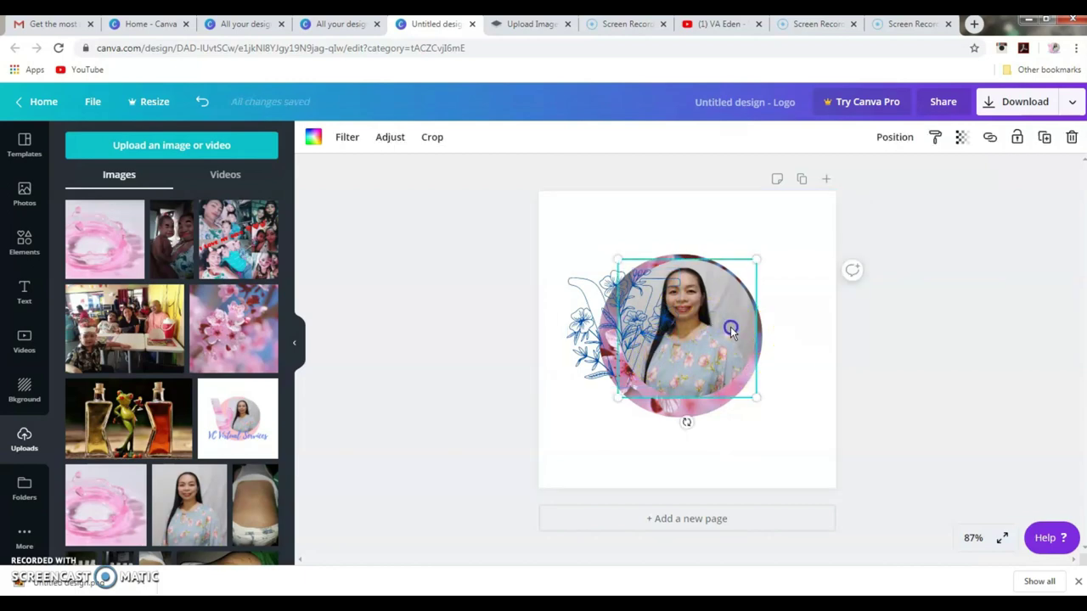
drag(731, 331, 735, 325)
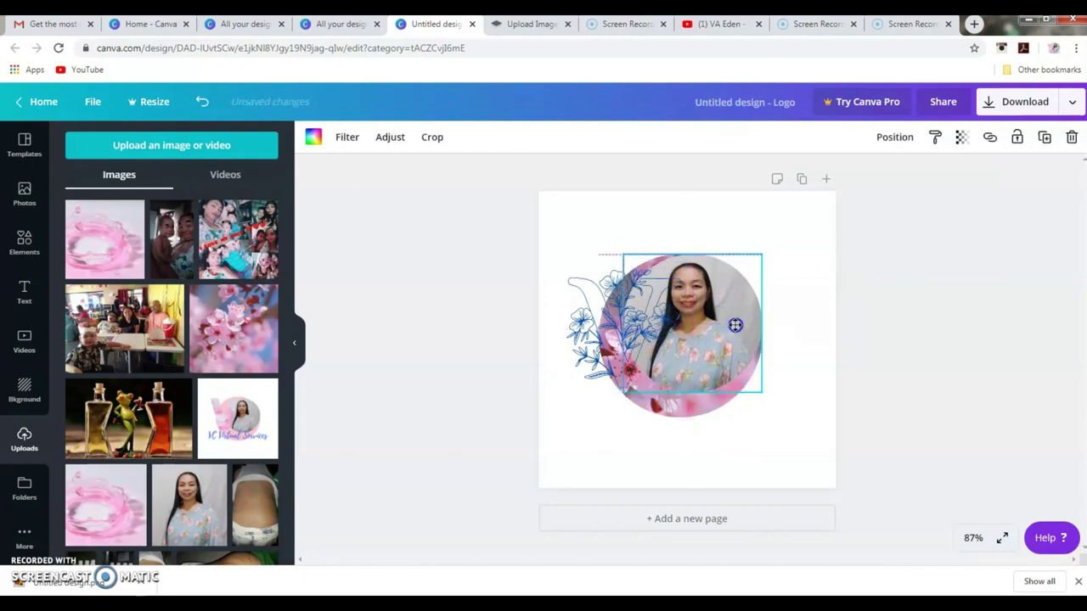
click(673, 416)
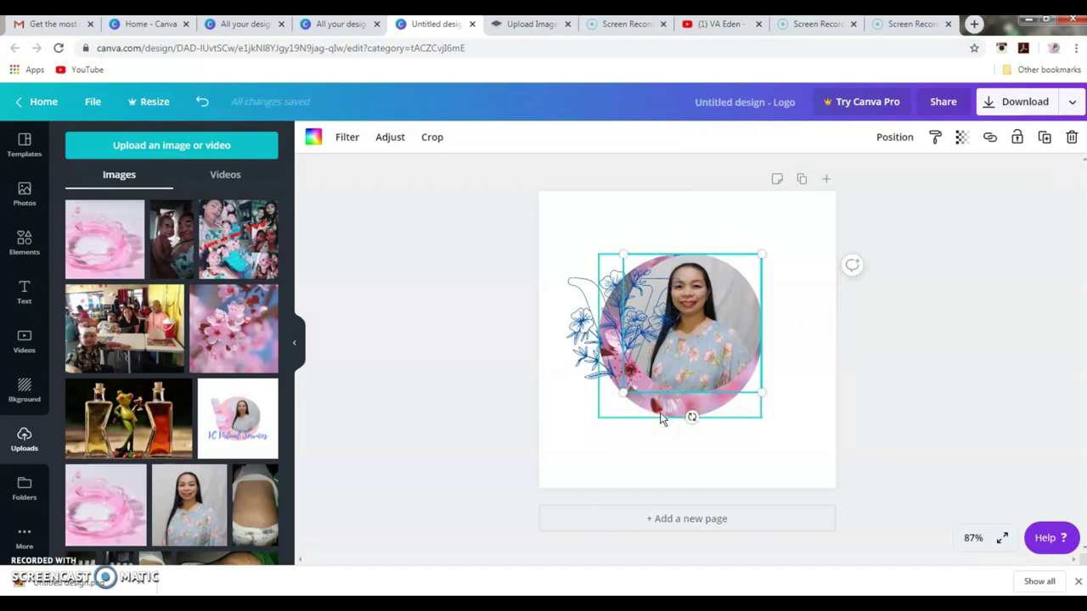
click(575, 228)
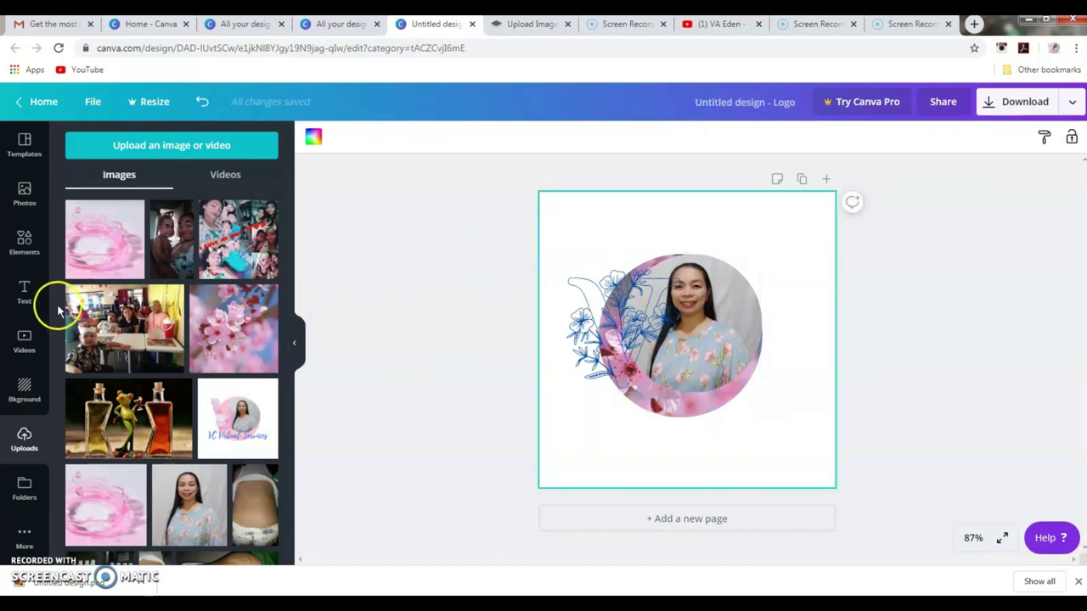
Step: Add the "Cheers to the New Year" font combination to the page and delete its "TO THE NEW YEAR" line
click(25, 296)
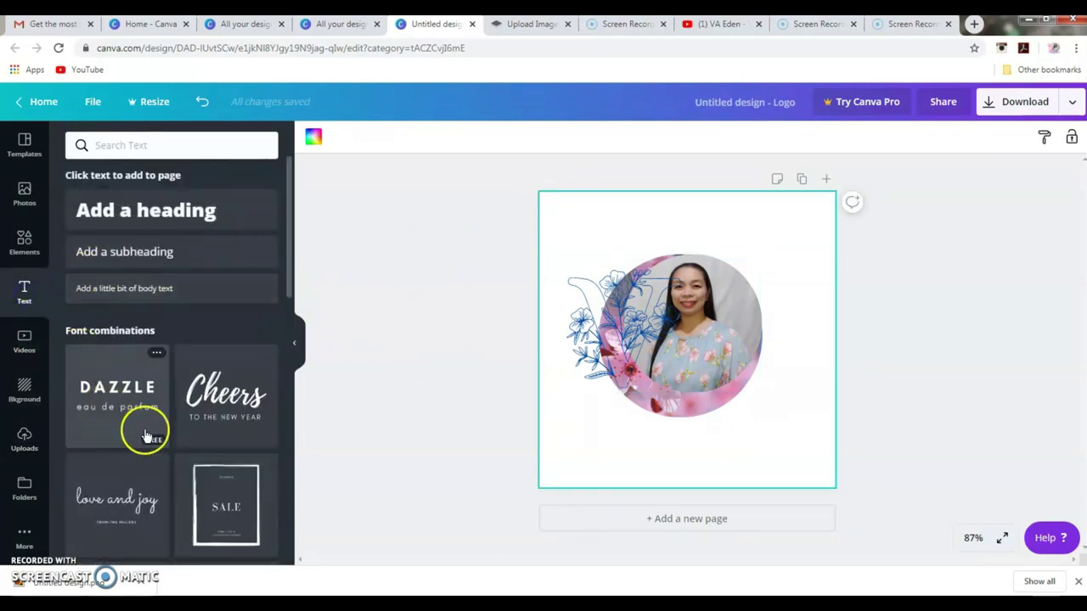
scroll(145, 433, down, 2)
scroll(162, 499, down, 2)
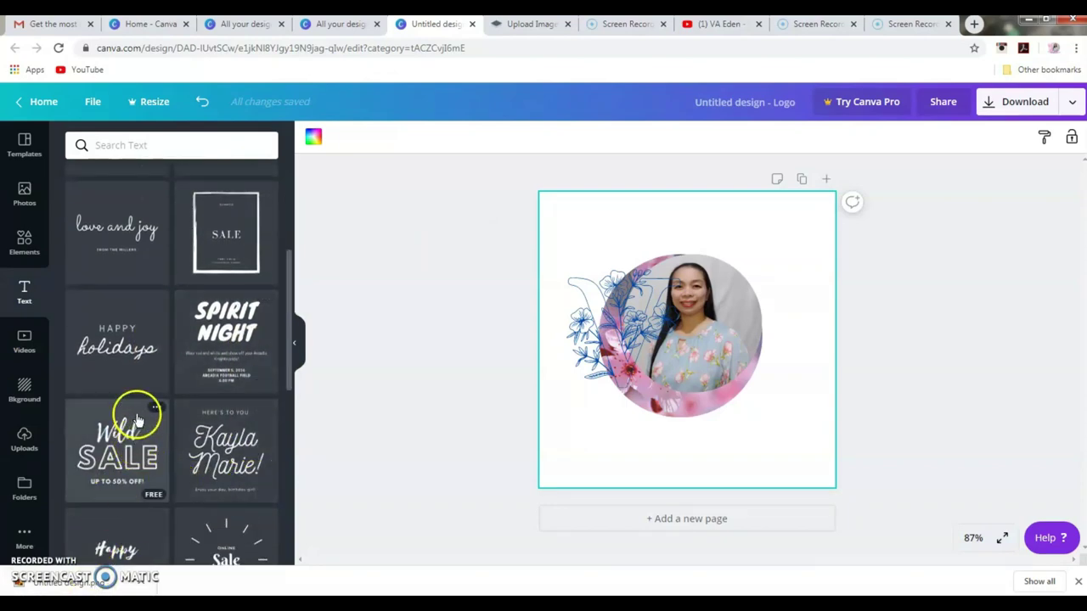
scroll(169, 340, up, 4)
scroll(173, 352, down, 3)
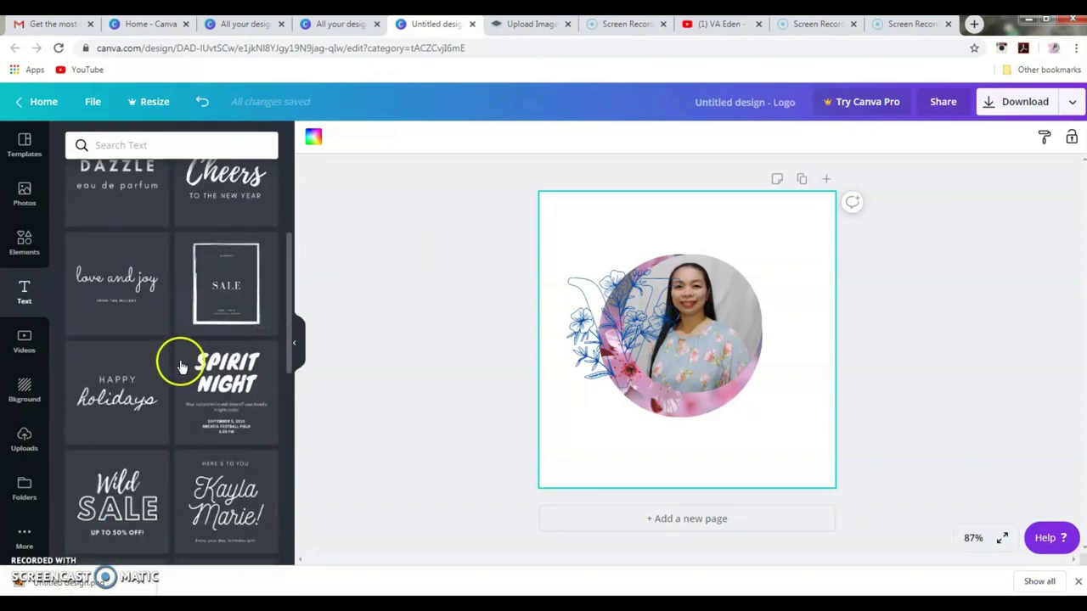
scroll(182, 362, up, 2)
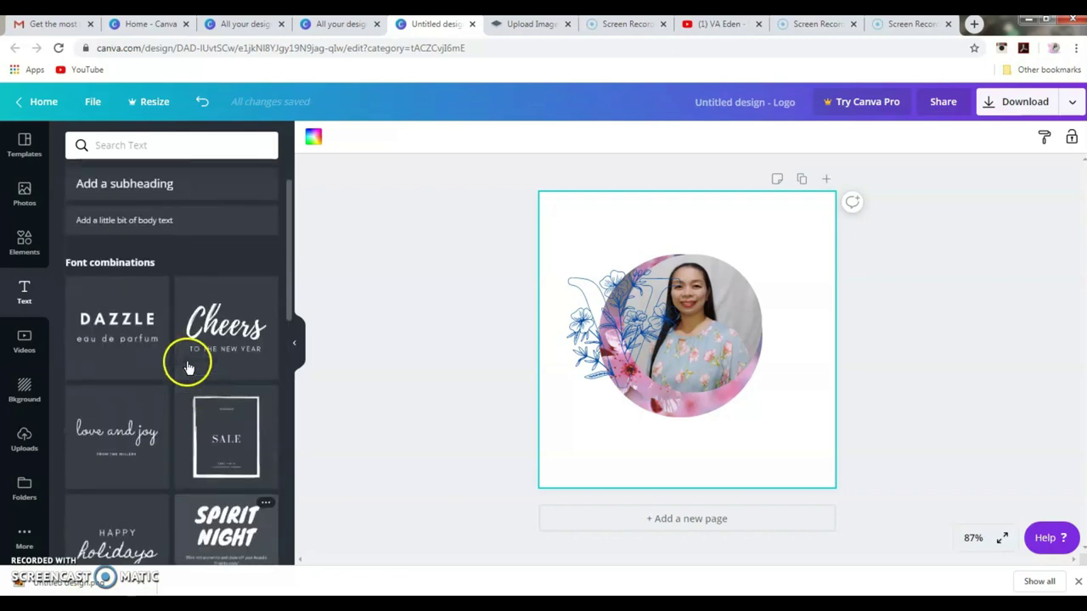
click(255, 342)
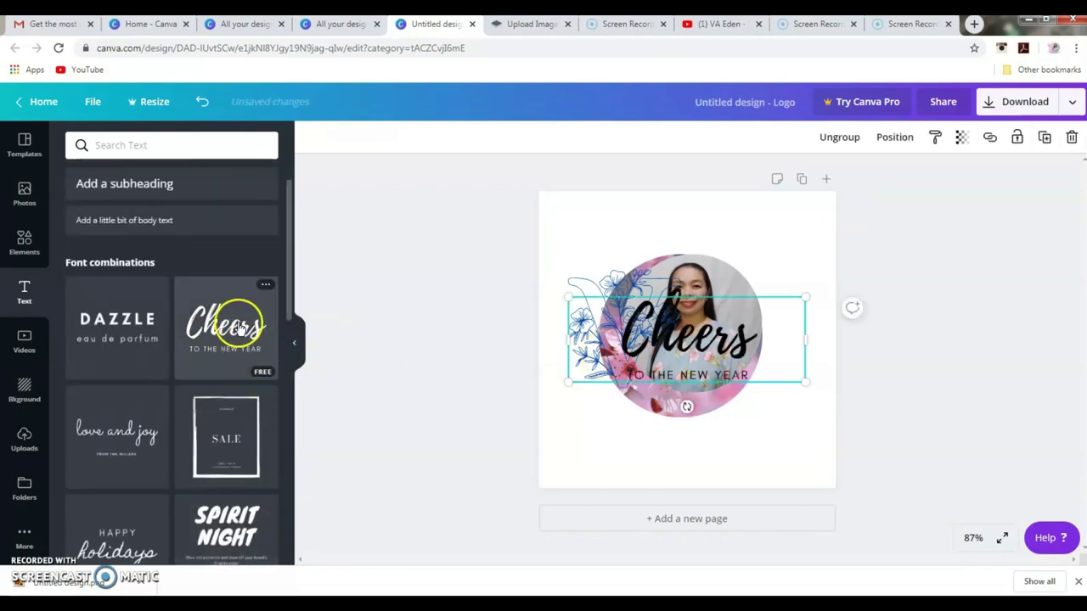
click(666, 375)
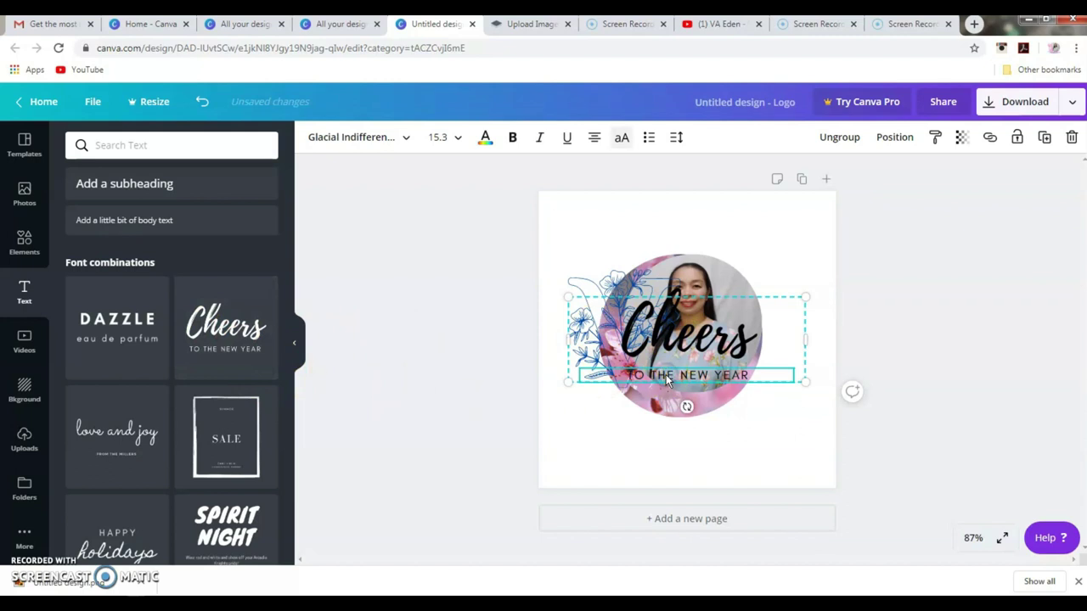
key(Delete)
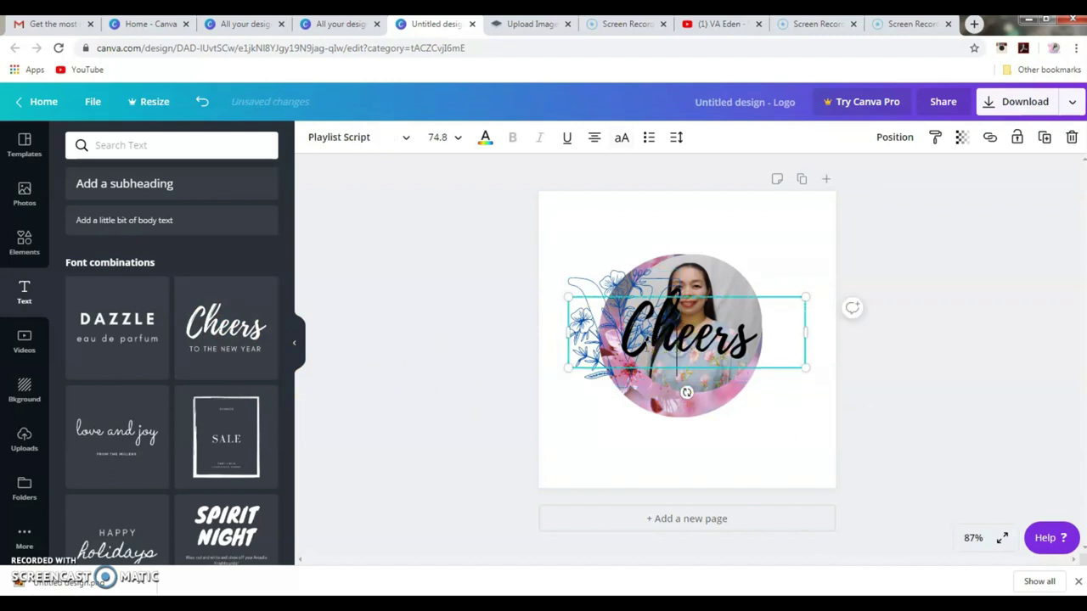
Step: Replace the "Cheers" text with "VC Virtual Services"
drag(626, 338, 747, 341)
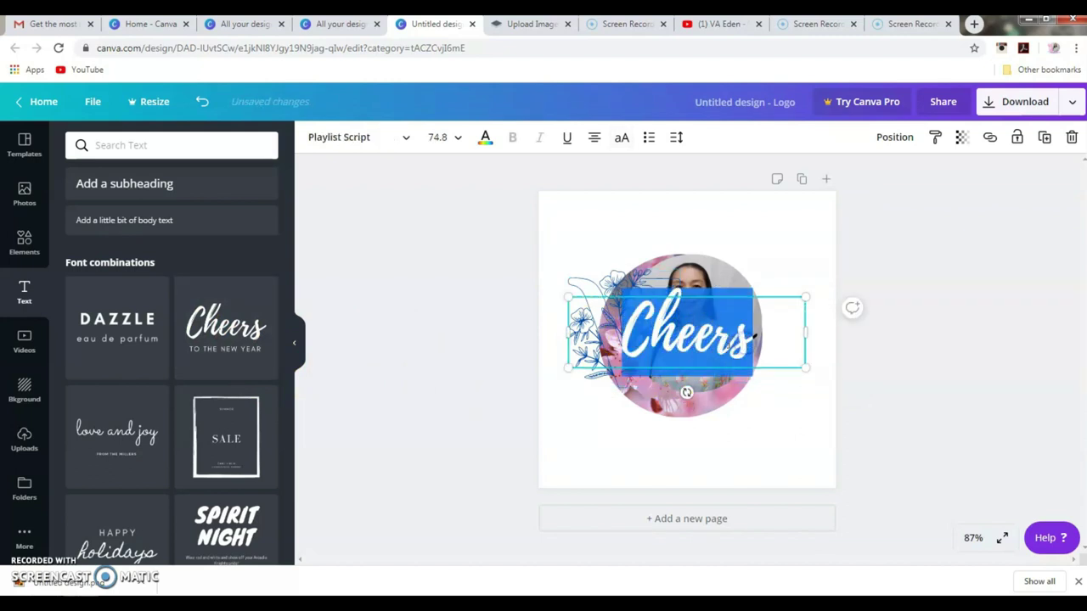
text(VC)
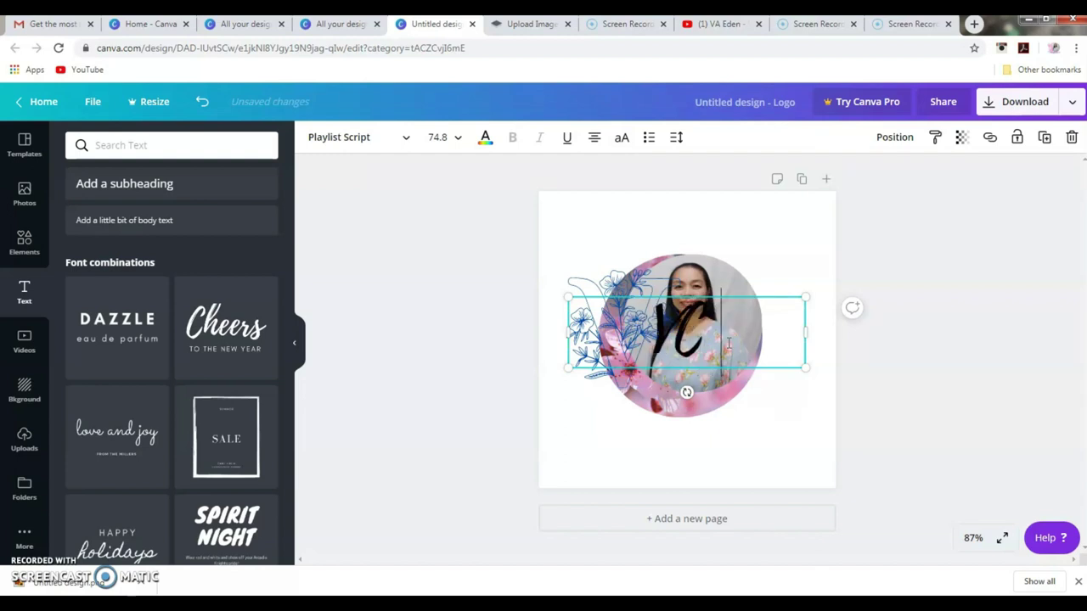
text( Virtual)
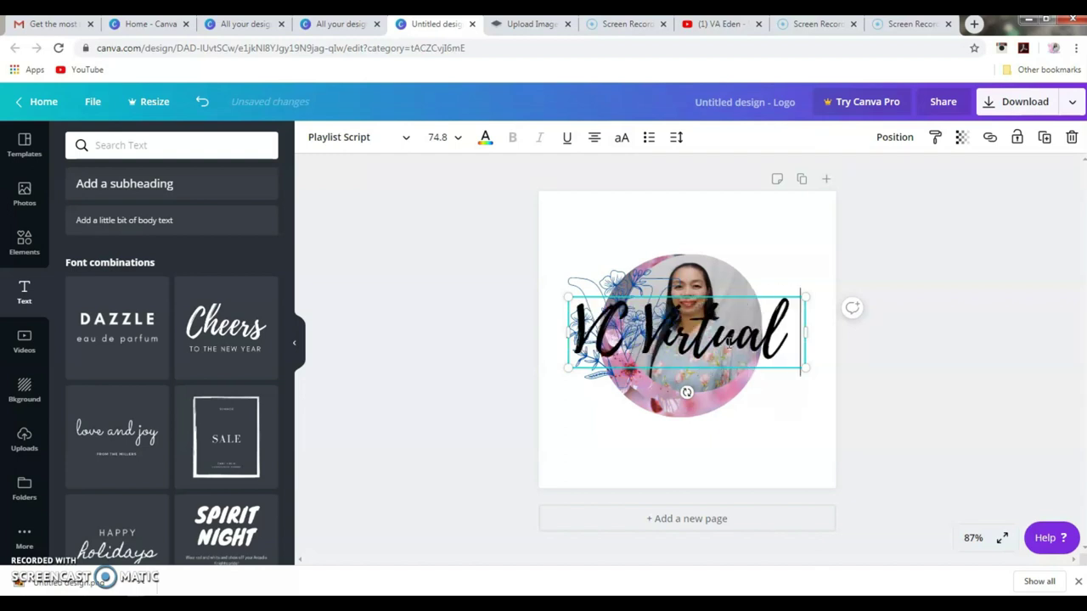
text( Services)
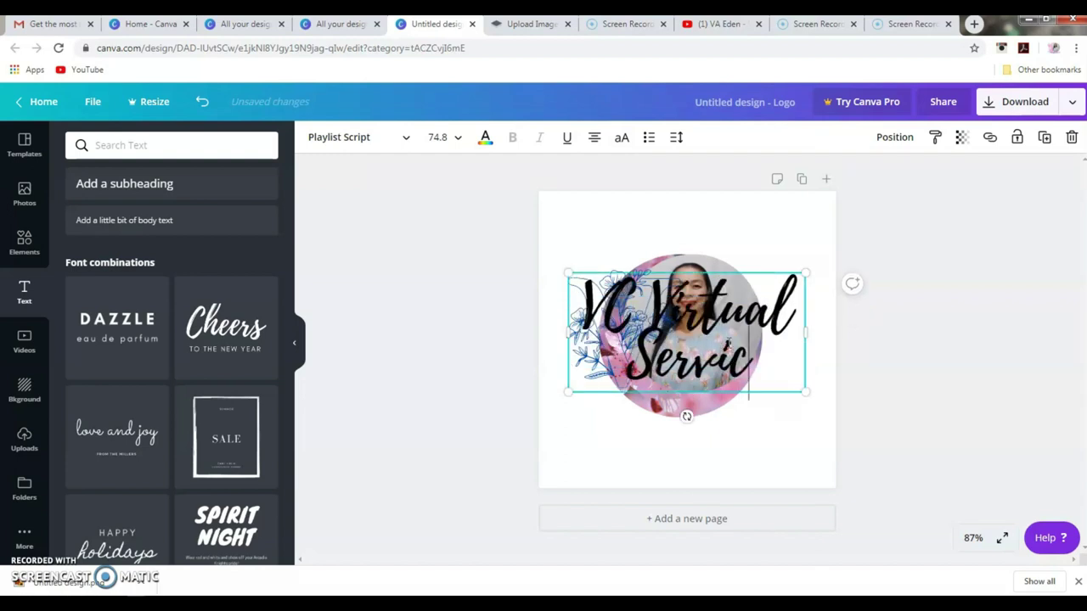
click(652, 327)
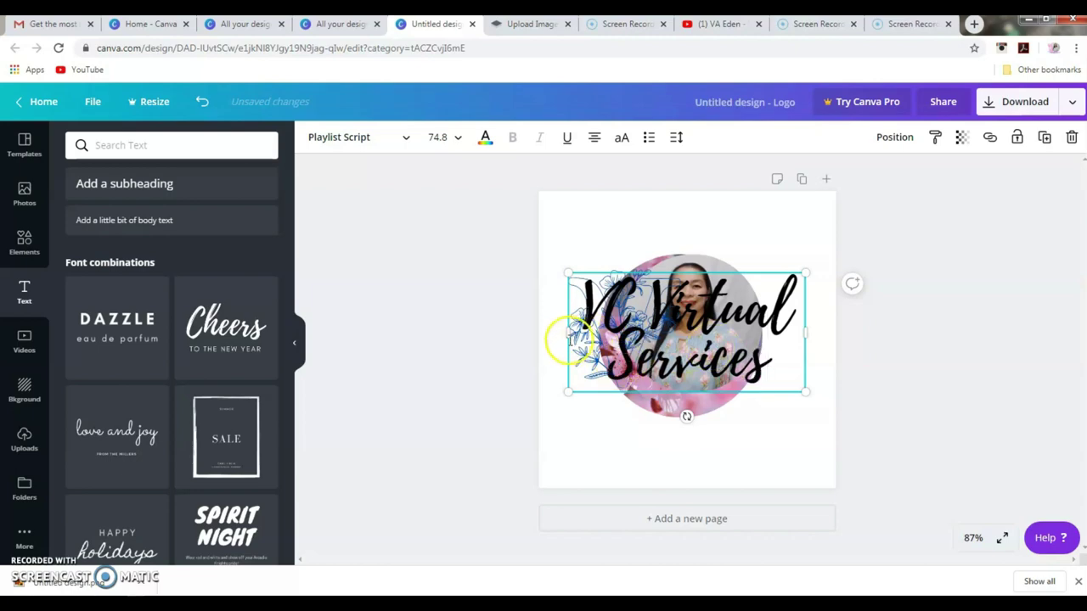
Step: Widen the "VC Virtual Services" text box on both sides so the name fits on one line
drag(566, 335, 483, 335)
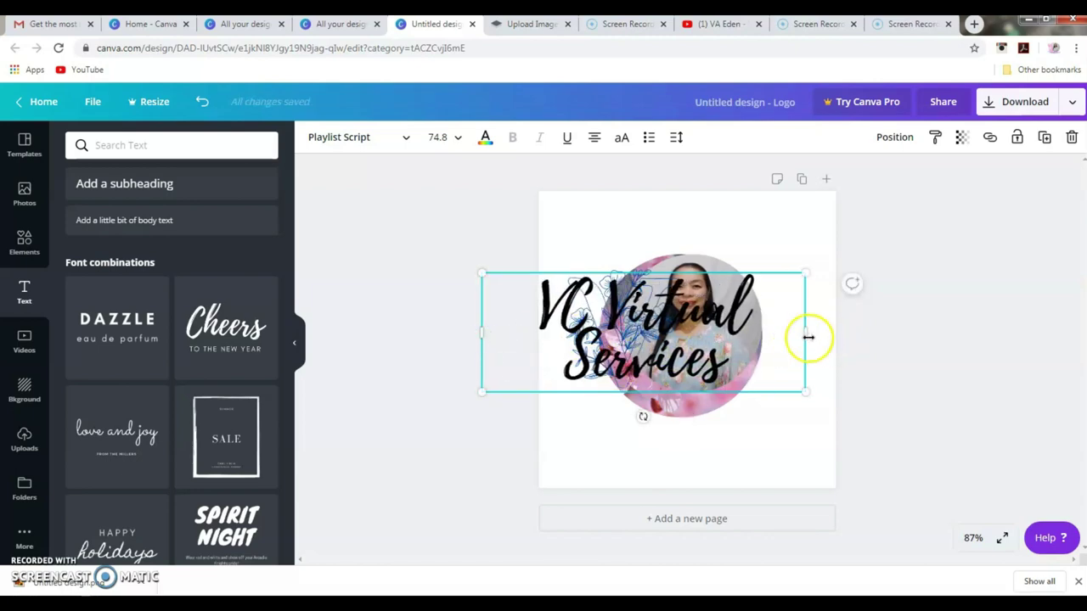
drag(806, 336, 901, 336)
click(556, 346)
Step: Try font sizes 28 and 36 on the "VC Virtual Services" text and set it to 42
drag(504, 338, 882, 344)
click(460, 142)
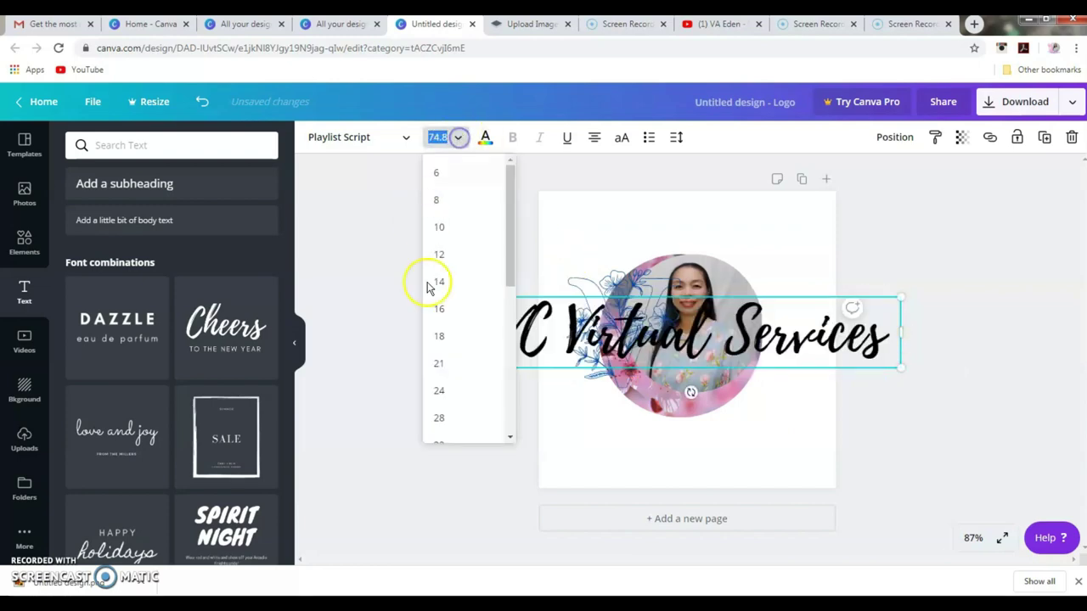
click(441, 418)
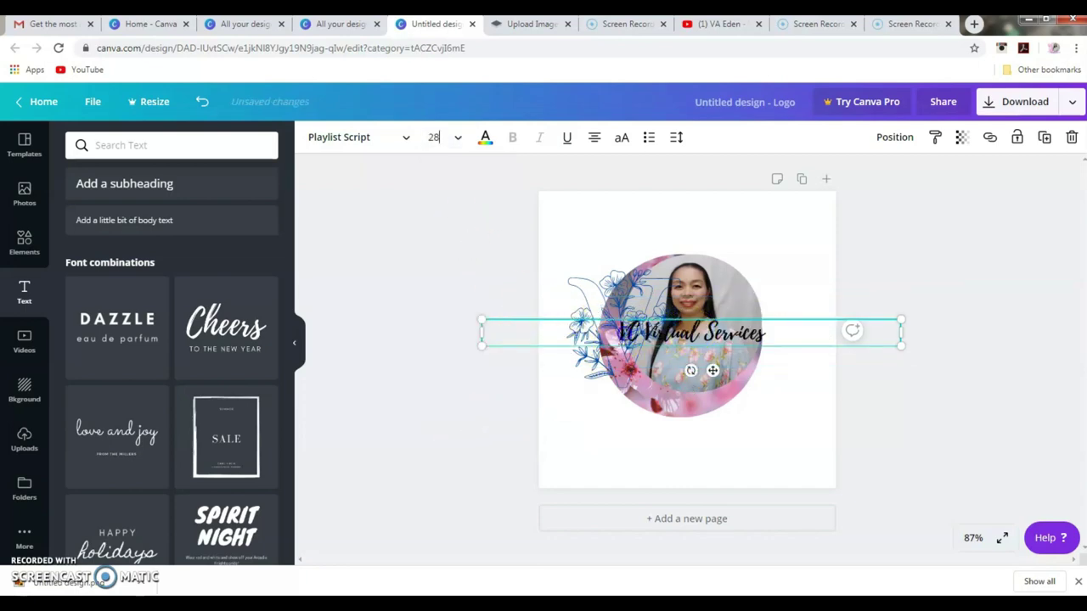
click(458, 137)
click(450, 358)
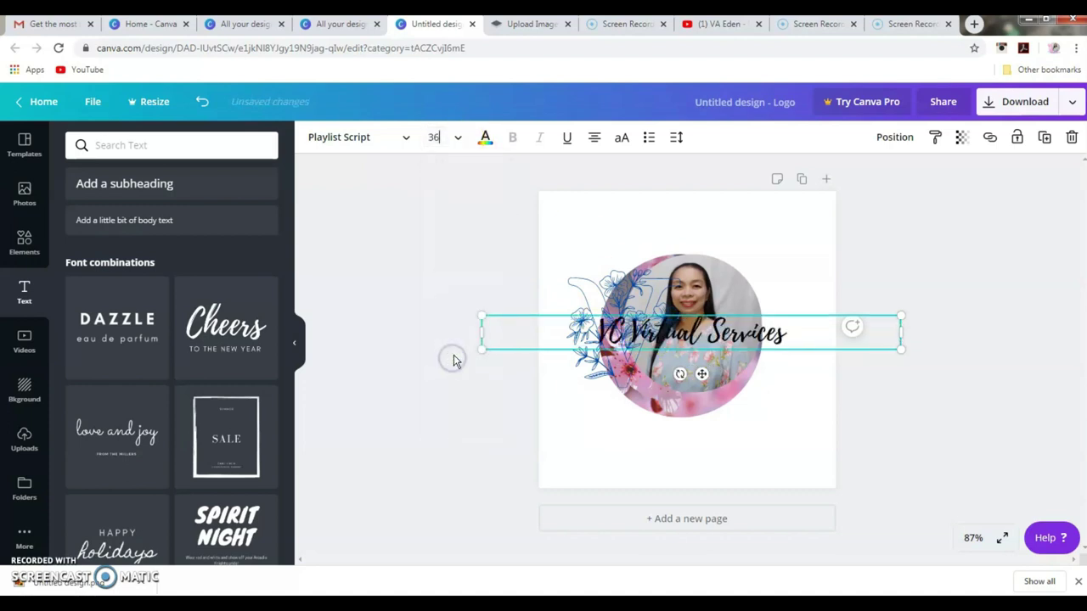
click(437, 137)
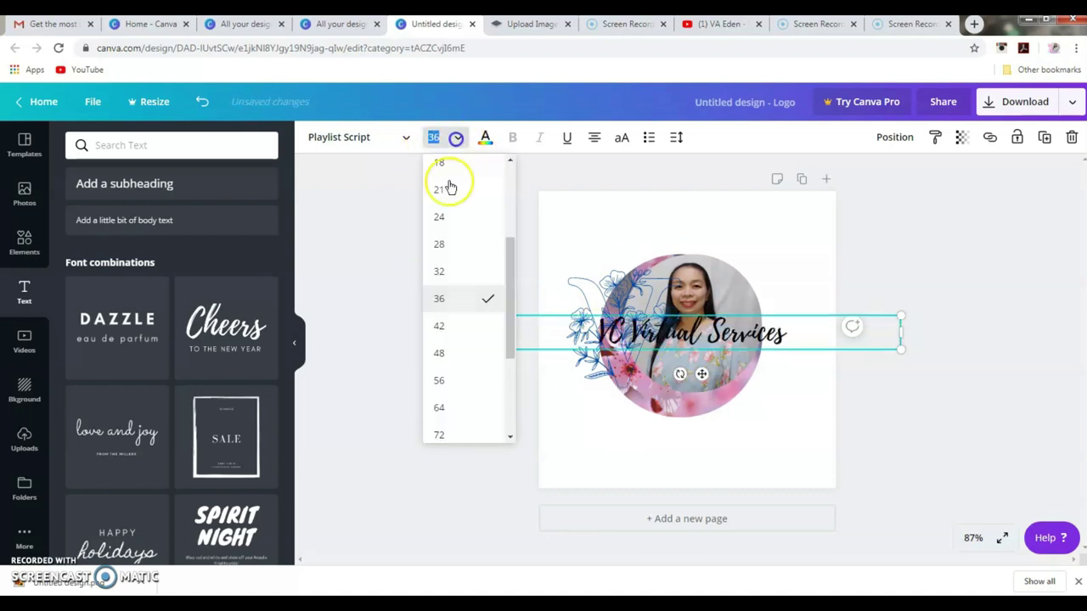
click(447, 325)
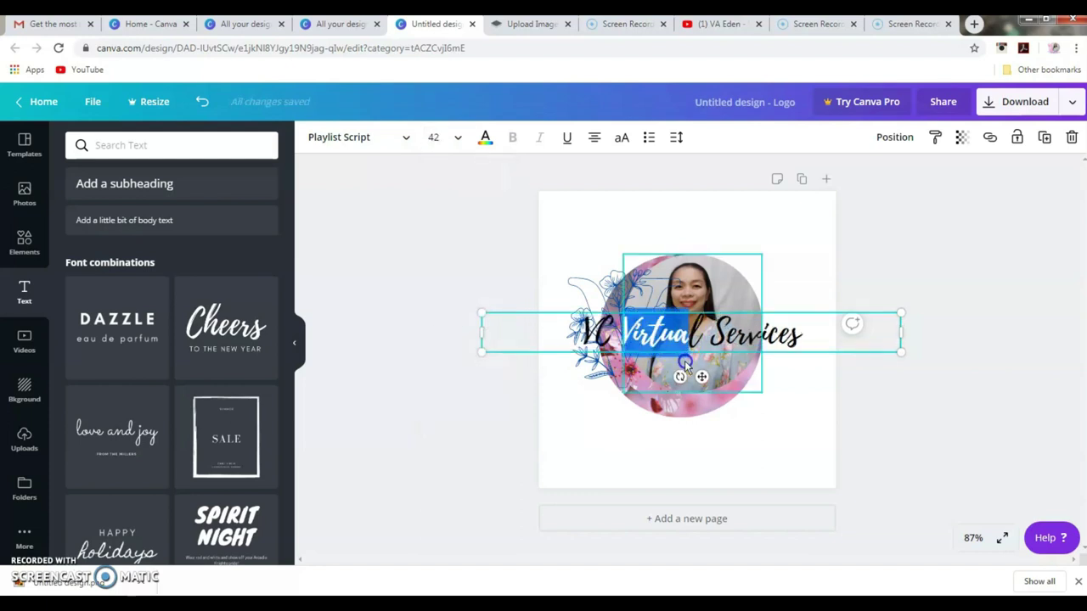
Step: Move the "VC Virtual Services" text down over the lower part of the blossom circle
double_click(663, 333)
click(736, 327)
click(789, 411)
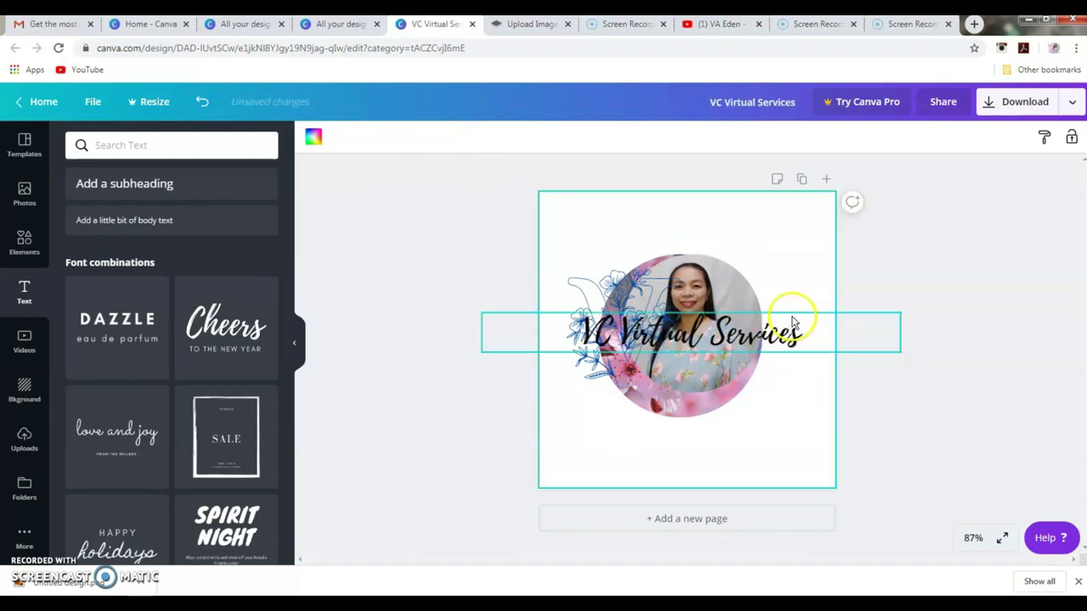
drag(791, 315, 788, 323)
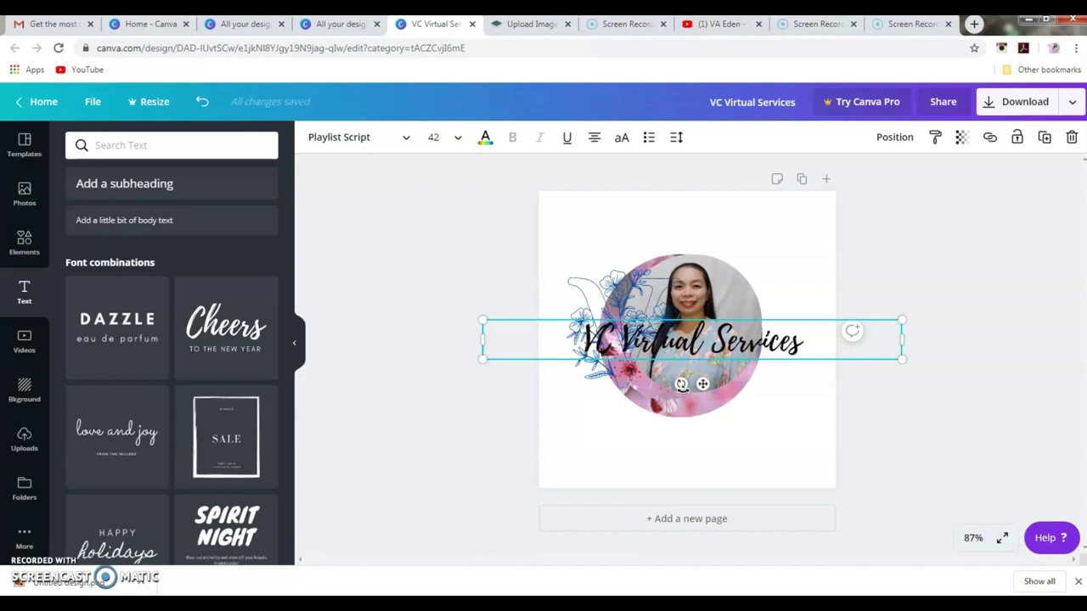
drag(692, 390, 703, 438)
drag(703, 439, 706, 444)
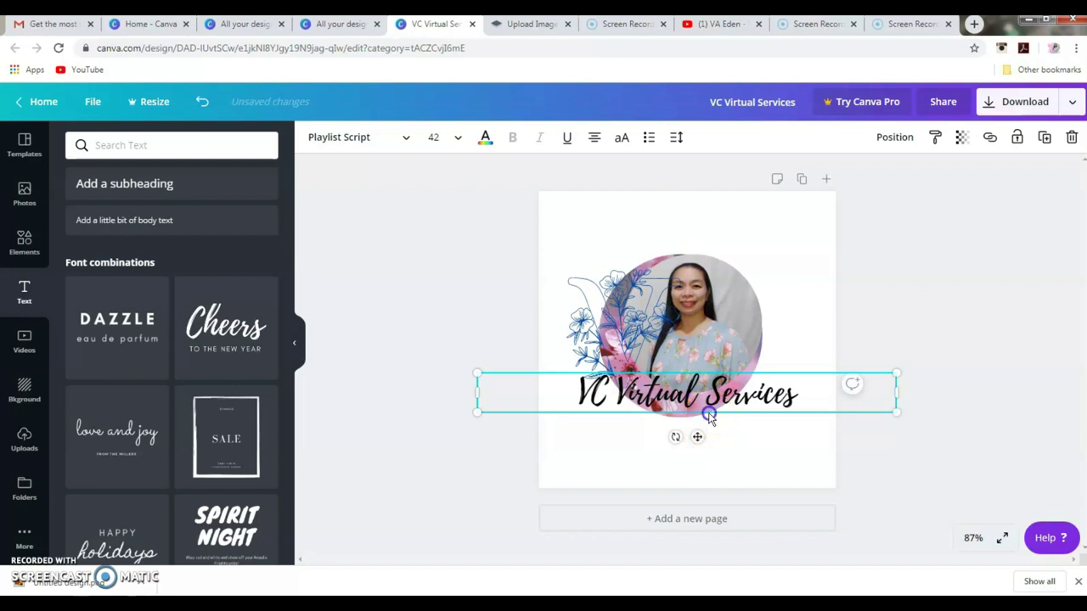
Step: Recolour the whole "VC Virtual Services" text with the dark blue document colour used by the floral V
drag(584, 395, 790, 410)
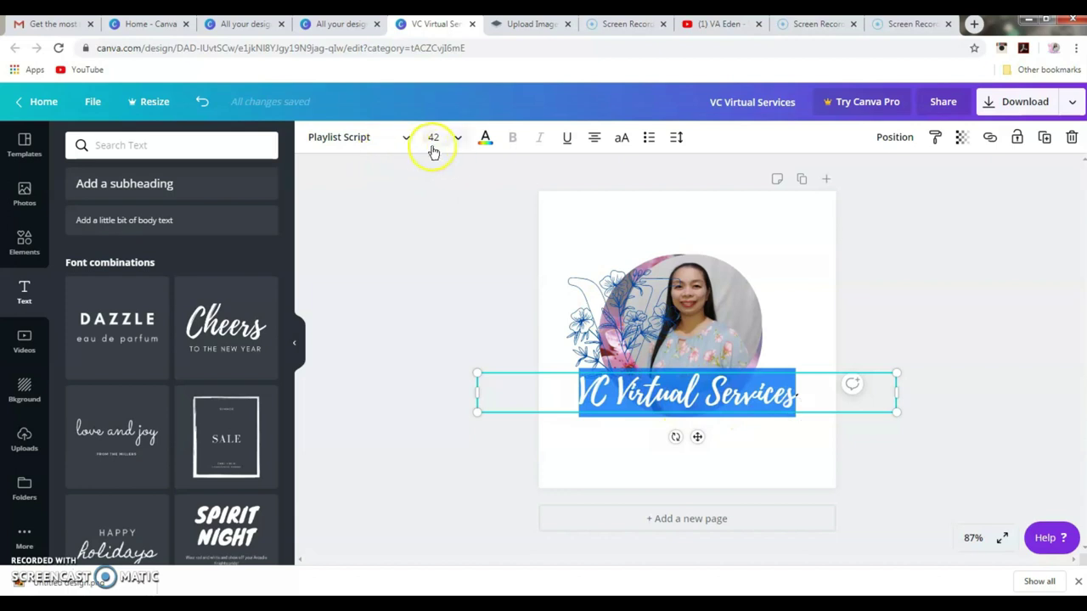
click(487, 140)
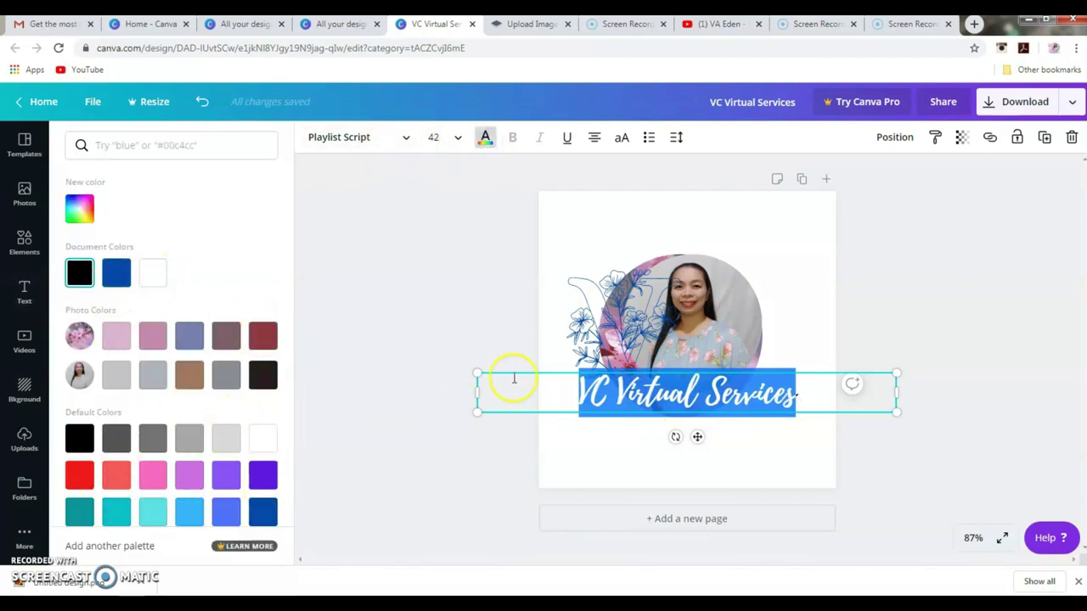
click(117, 273)
click(618, 459)
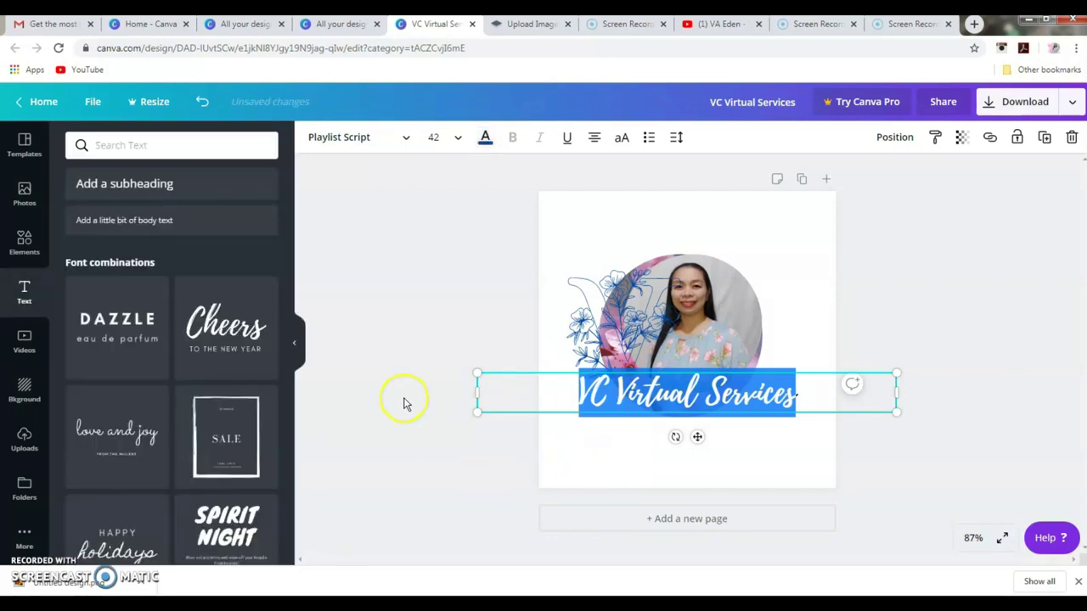
Step: Deselect the recoloured text and download the finished logo design as a PNG
click(563, 400)
click(789, 315)
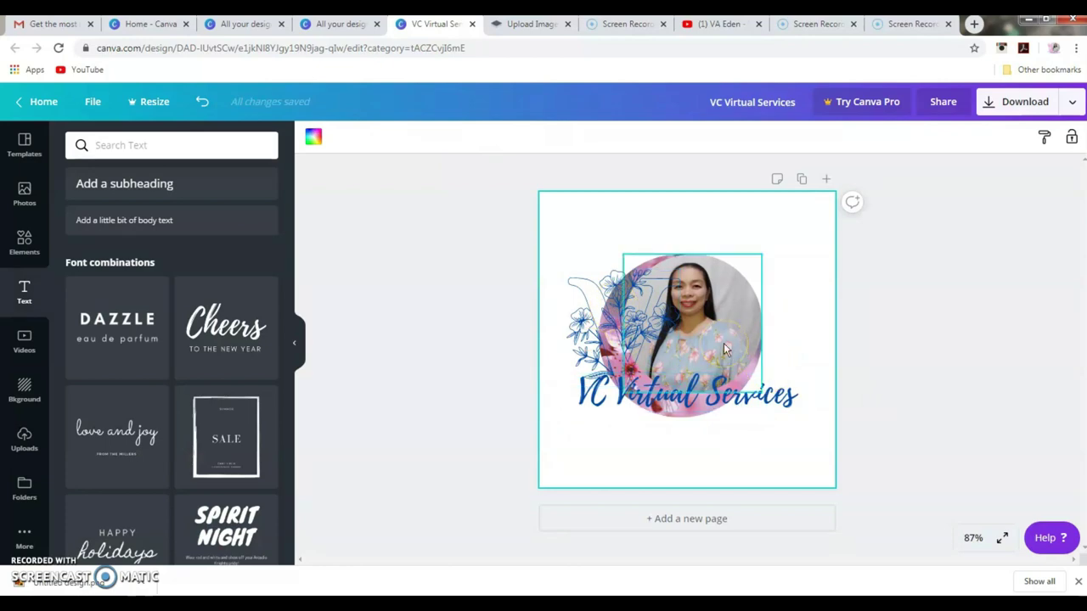
click(748, 431)
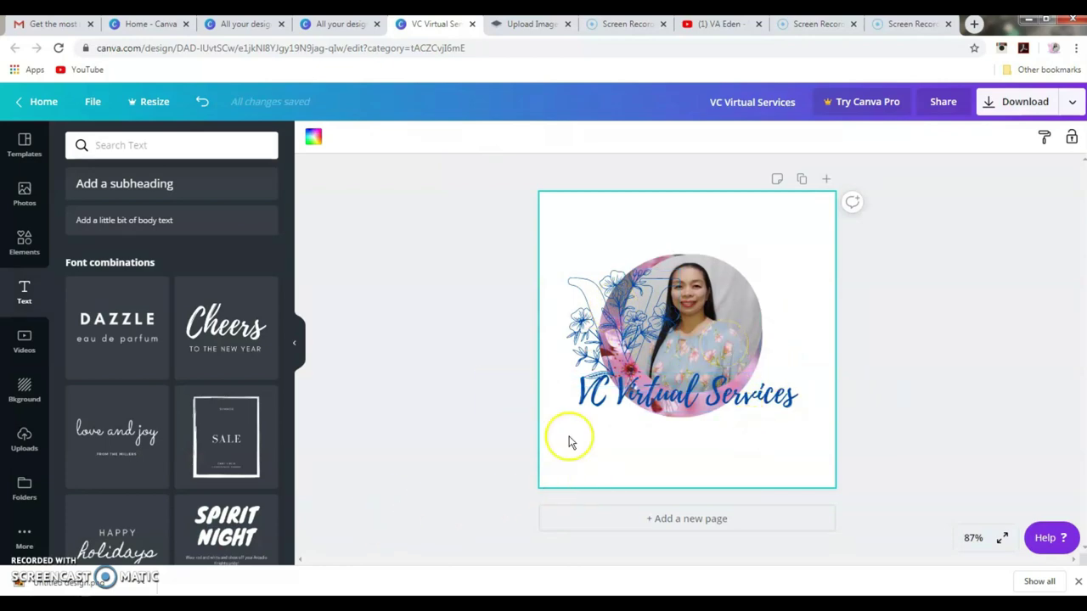
click(990, 103)
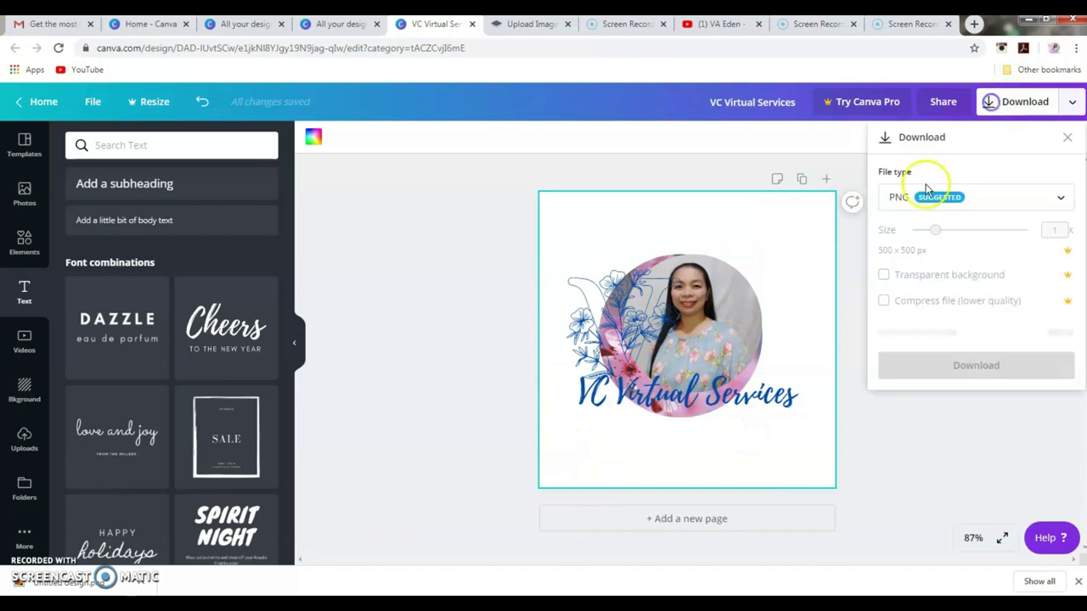
click(952, 331)
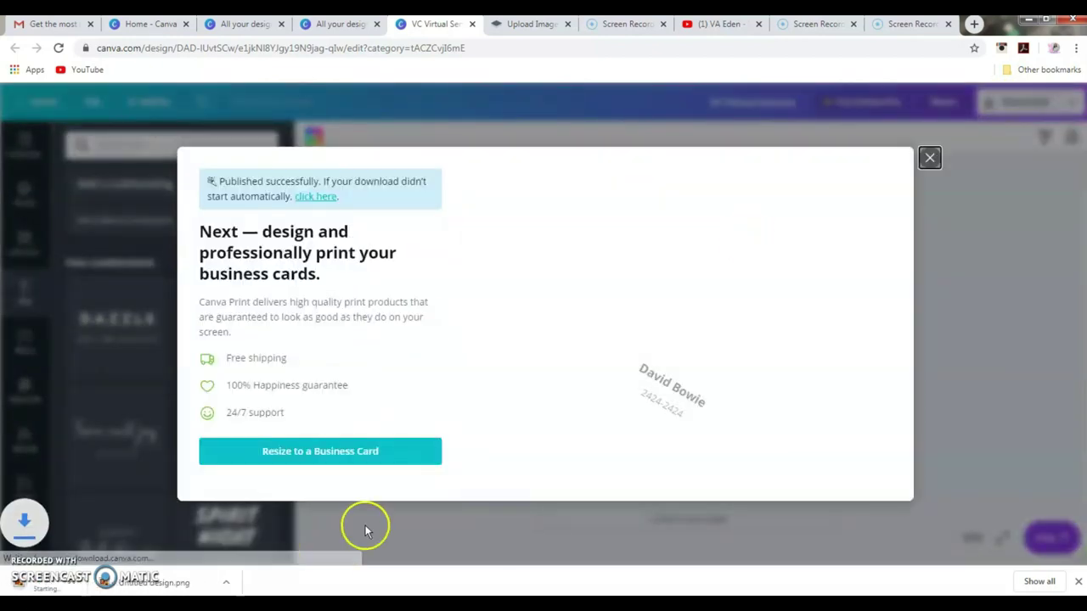
Step: Show the downloaded logo file in its folder, then minimise the folder window and dismiss the business card offer
click(142, 586)
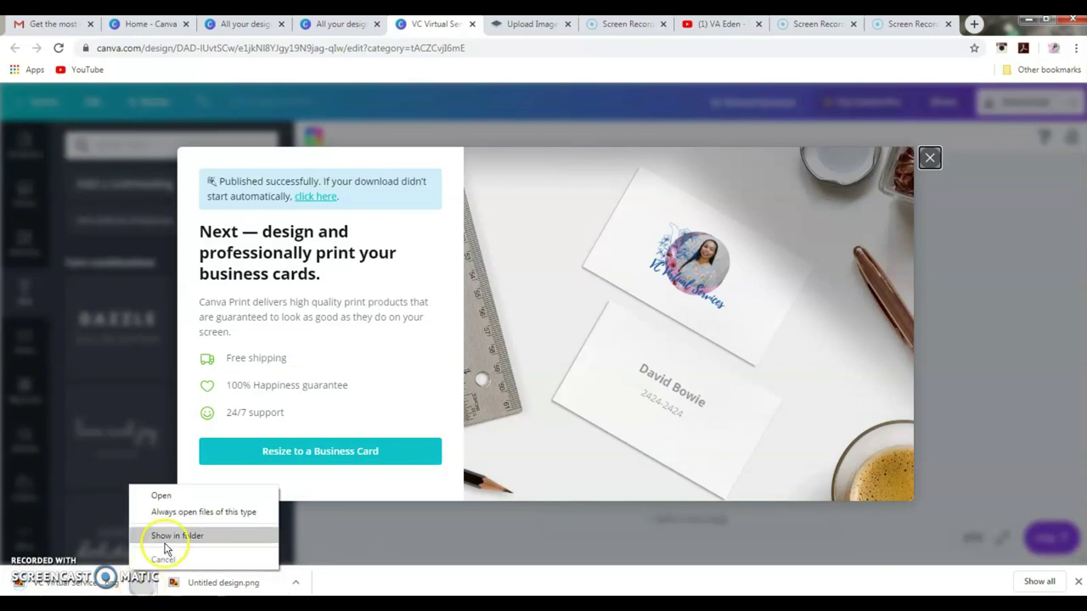
click(161, 534)
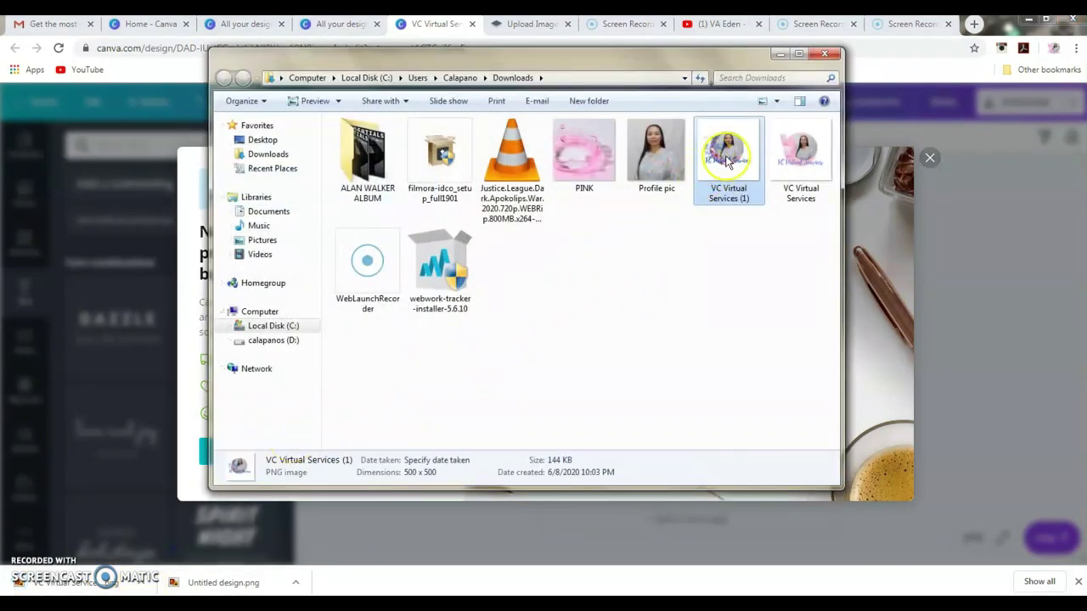
click(780, 55)
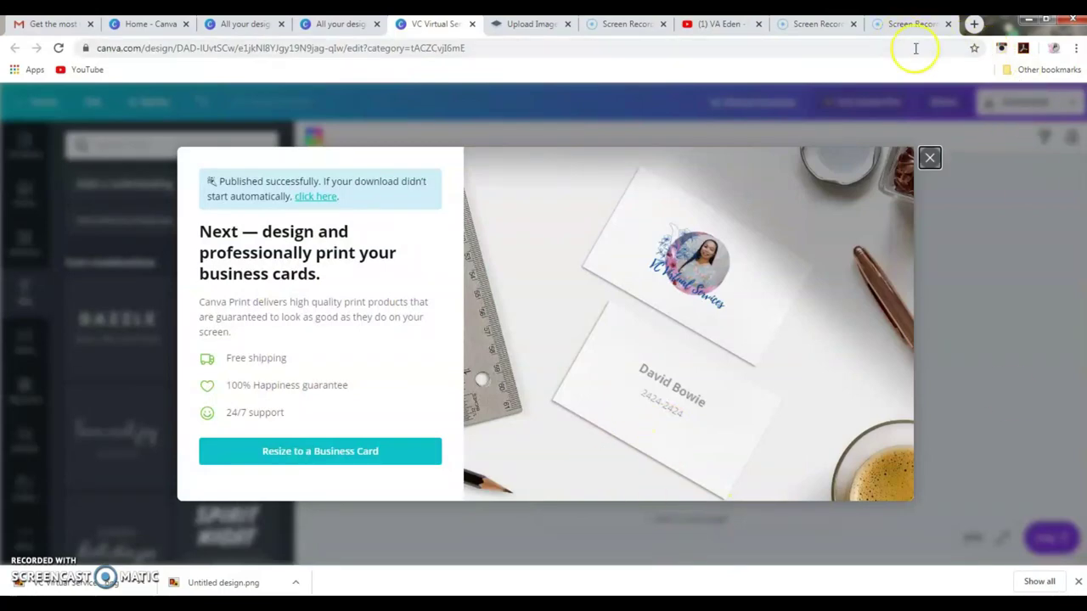
click(930, 158)
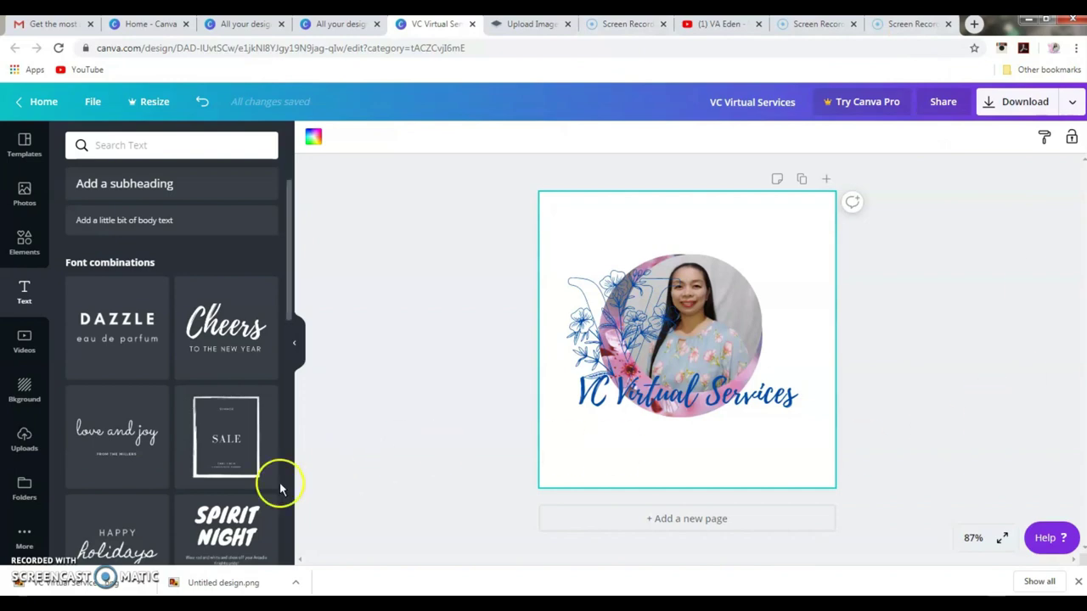
Step: Search for remove.bg in a new browser tab and open the Remove Background from Image site
click(974, 24)
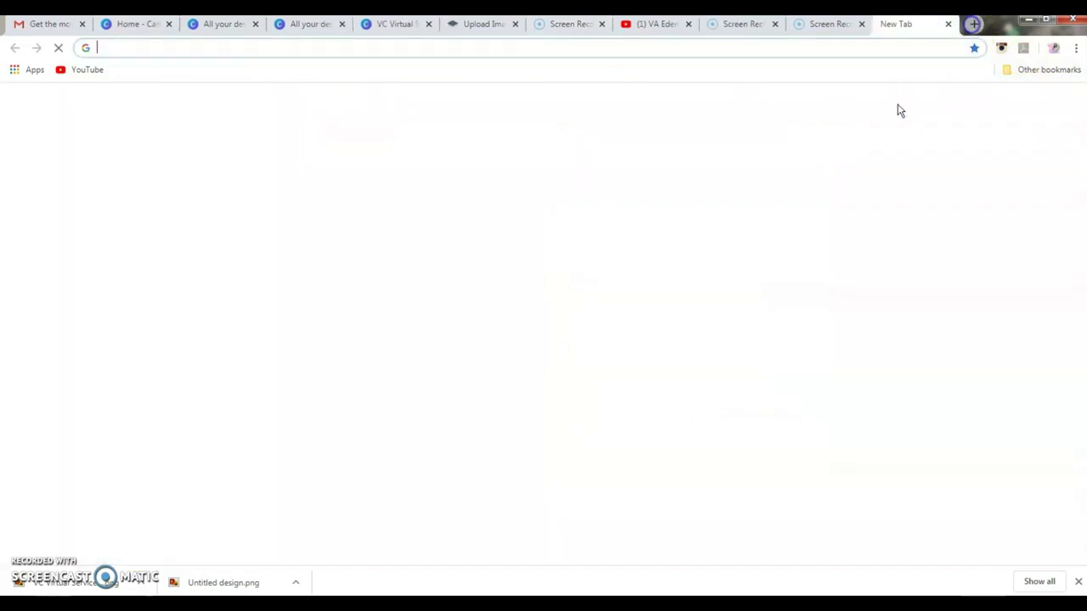
click(536, 47)
text(remove.)
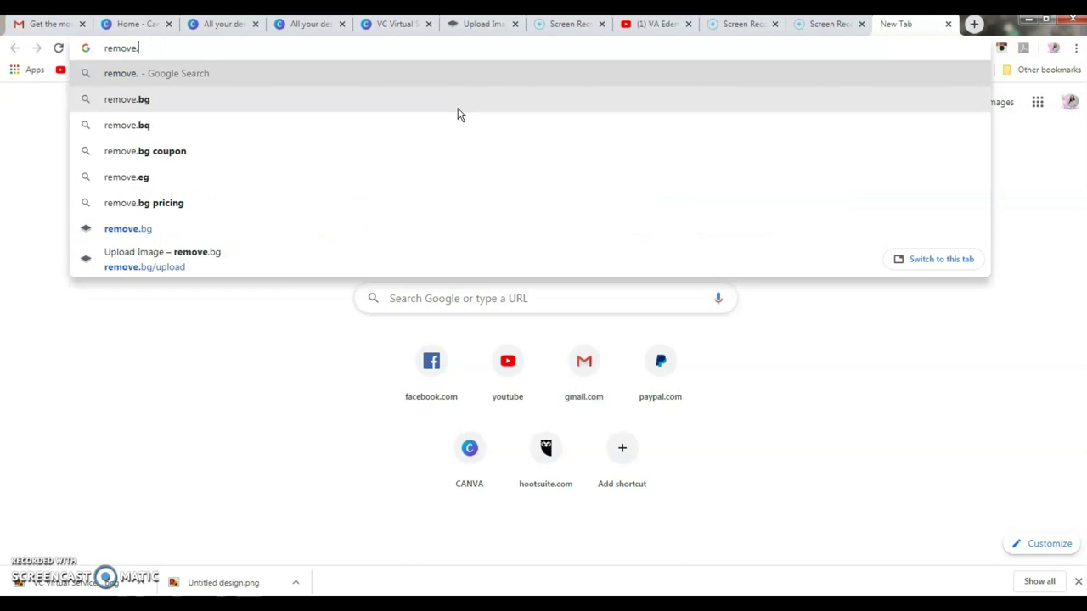
click(364, 101)
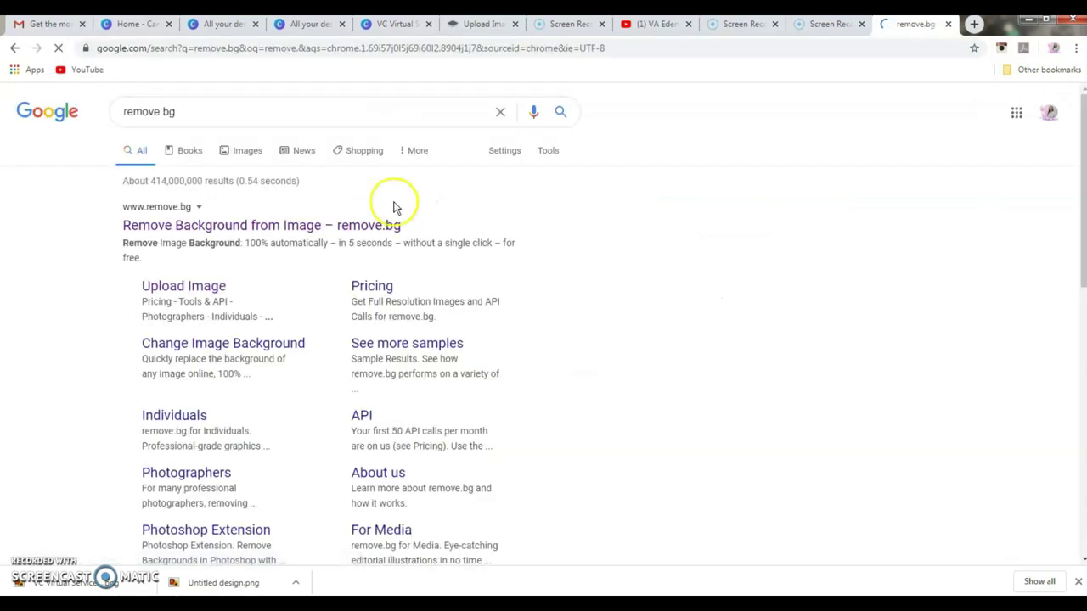
click(283, 226)
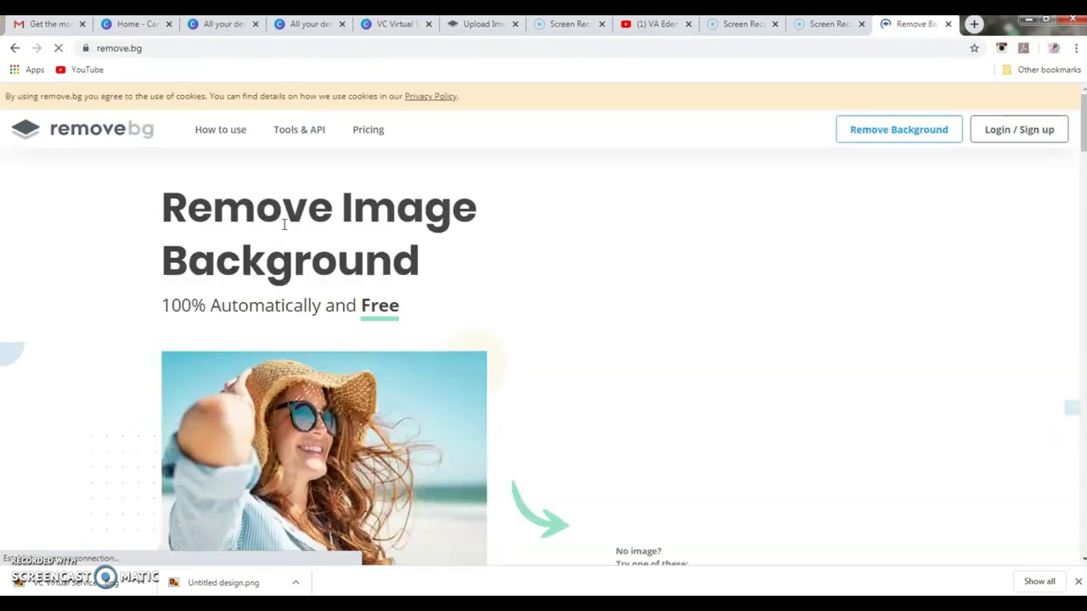
Step: Upload the "VC Virtual Services (1)" image to remove.bg and download the 500 × 500 background-free preview image
click(700, 420)
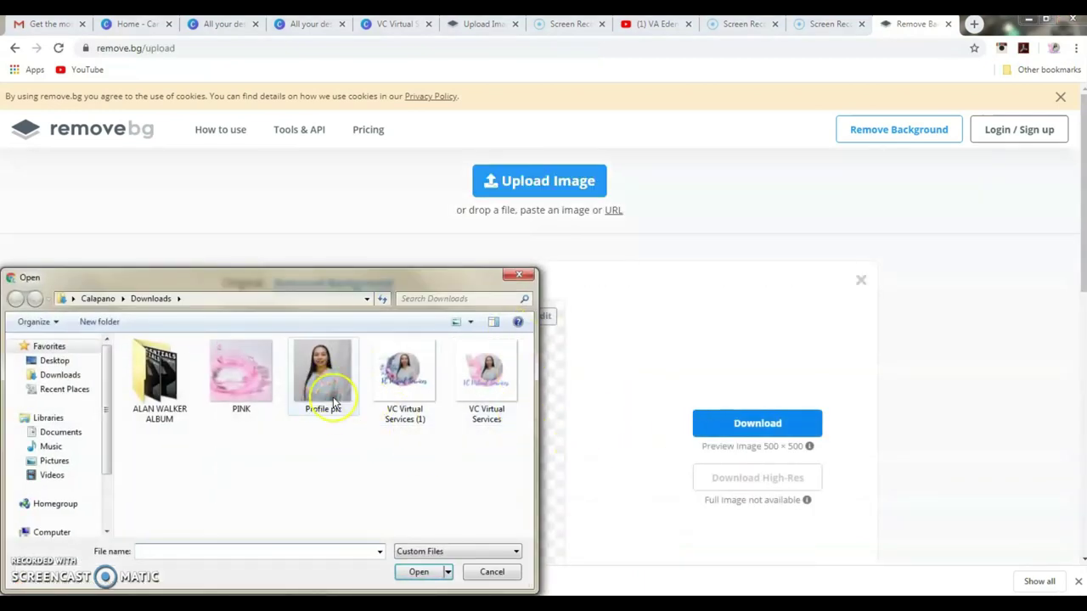
click(410, 380)
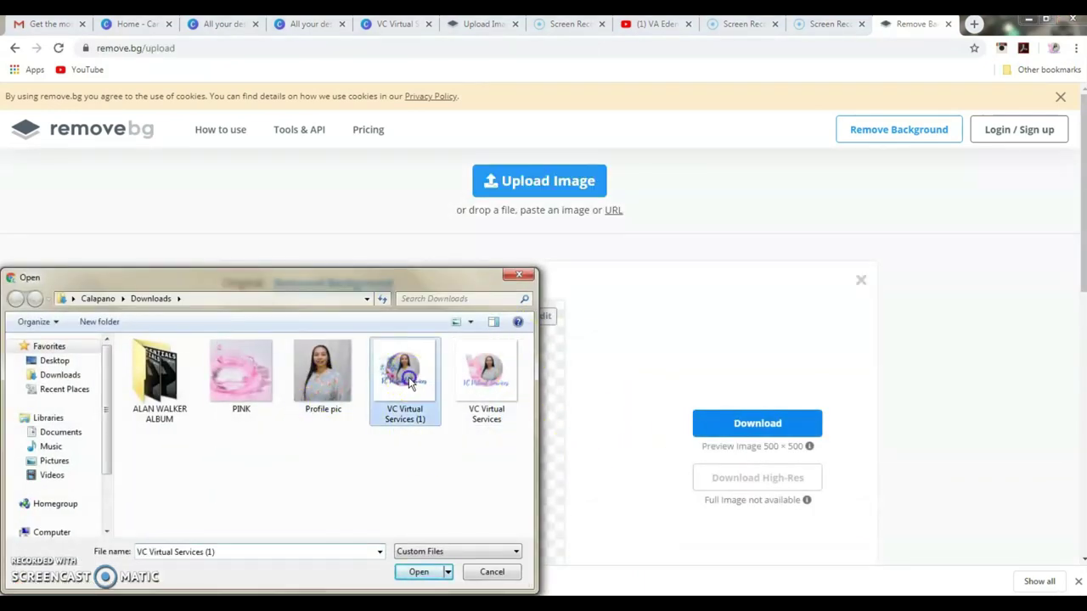
click(415, 574)
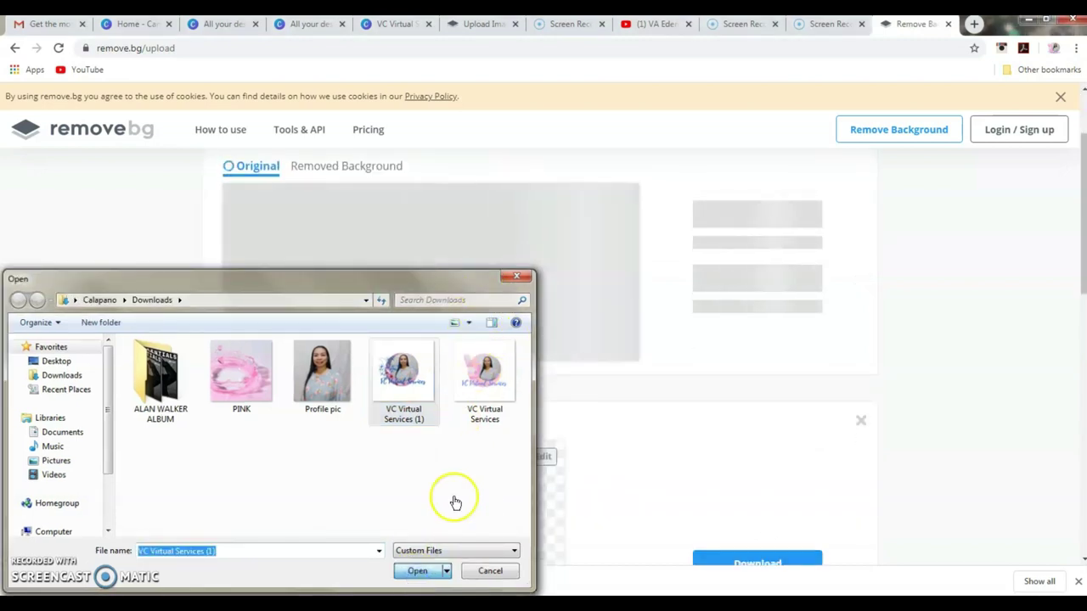
click(487, 571)
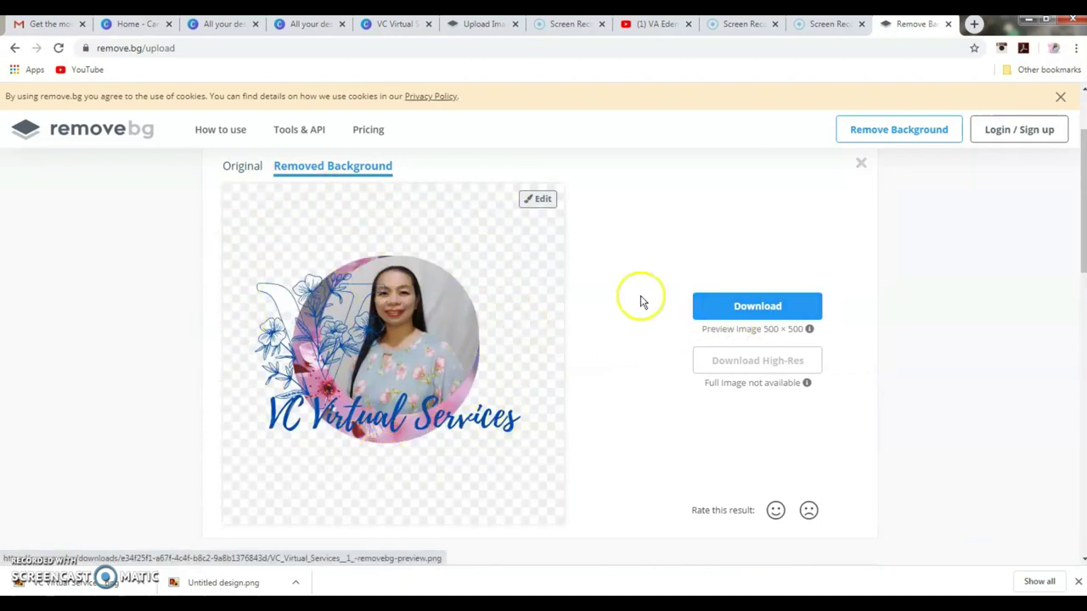
click(767, 307)
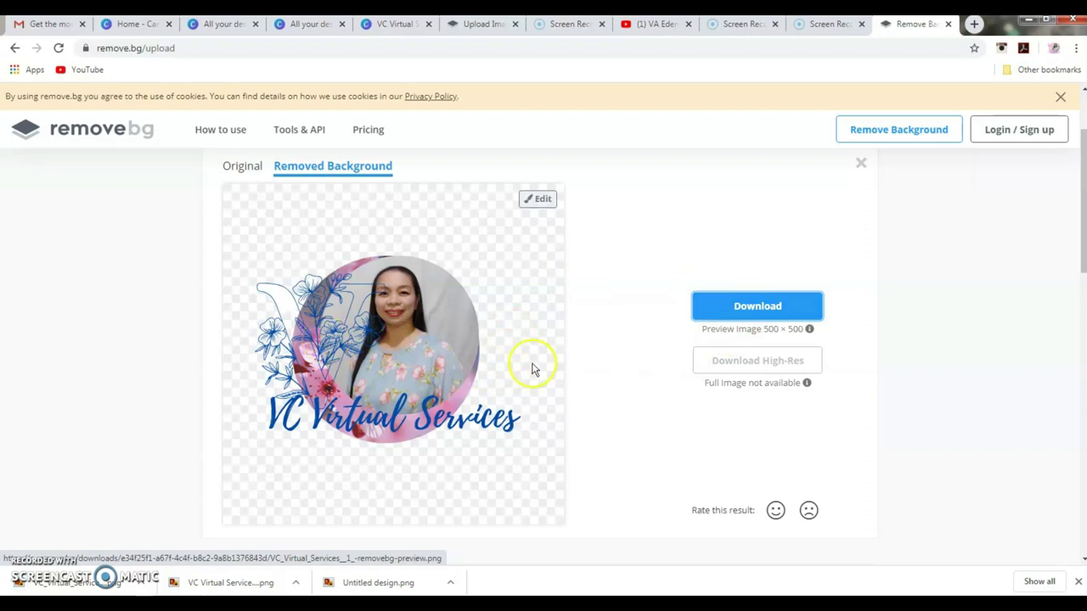
Step: Show the background-free logo in the Downloads folder and open VC_Virtual_Services__1_-removebg-preview in the photo viewer
click(140, 583)
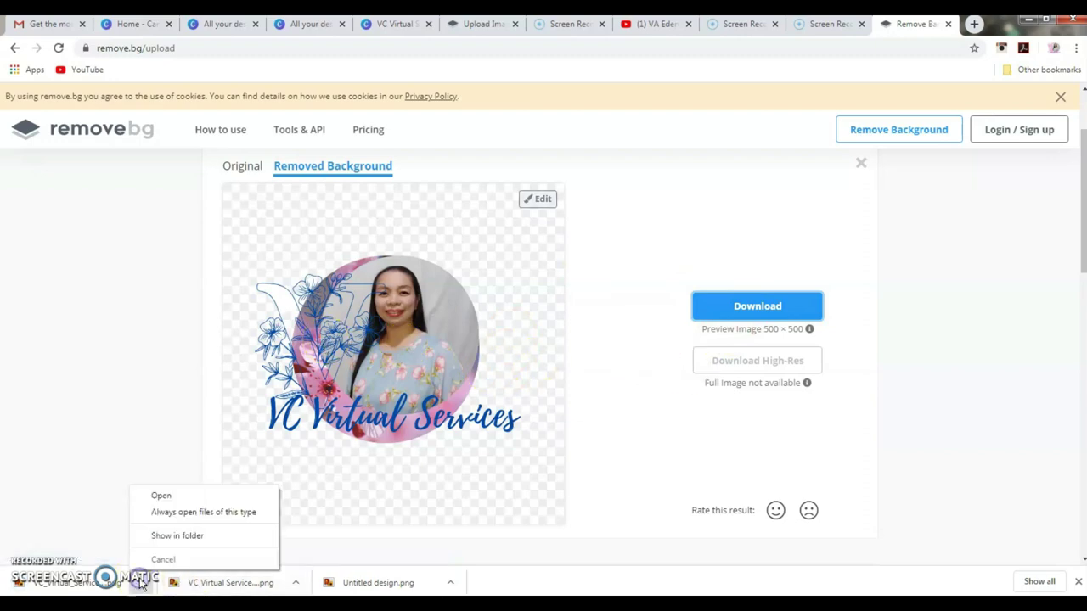
click(204, 542)
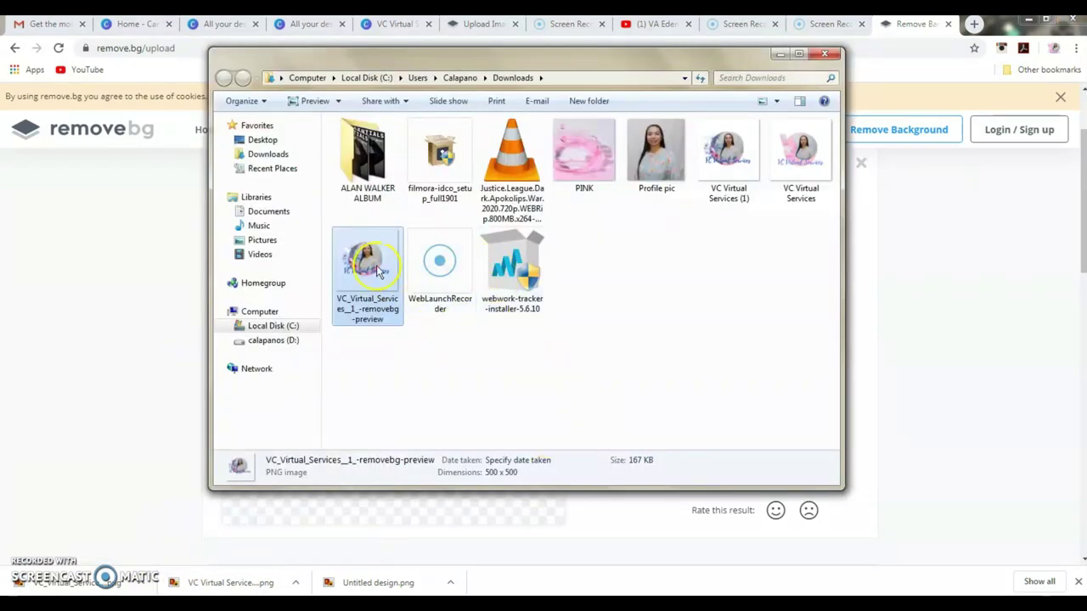
click(463, 374)
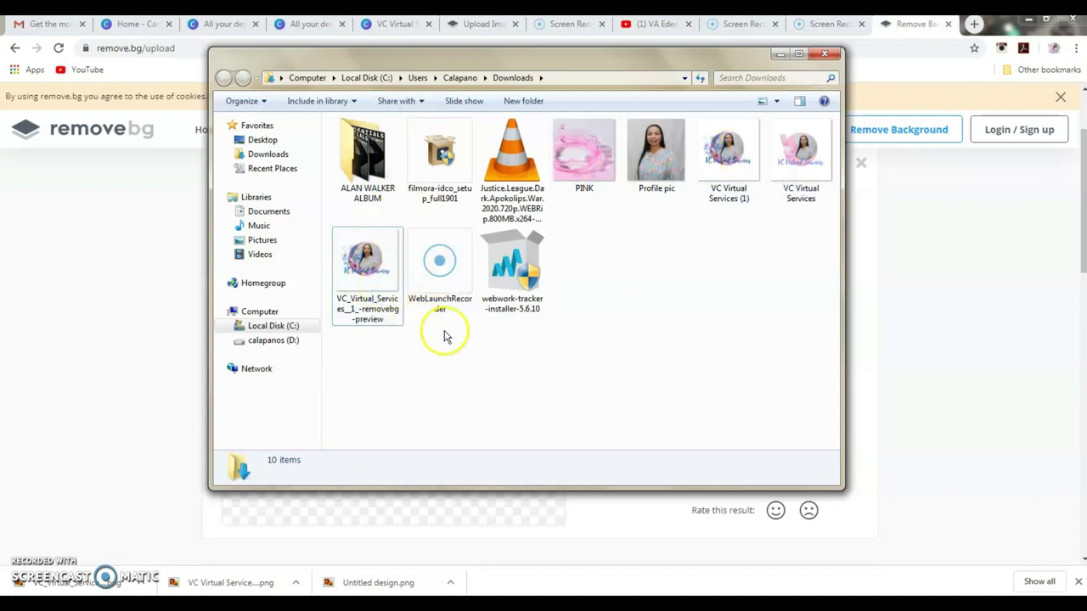
double_click(361, 268)
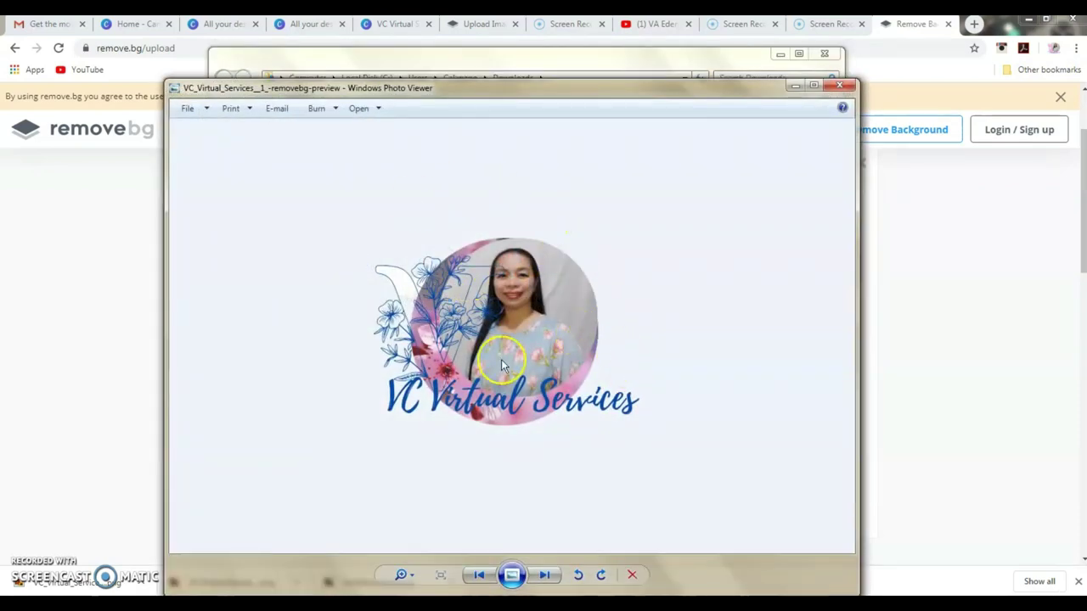